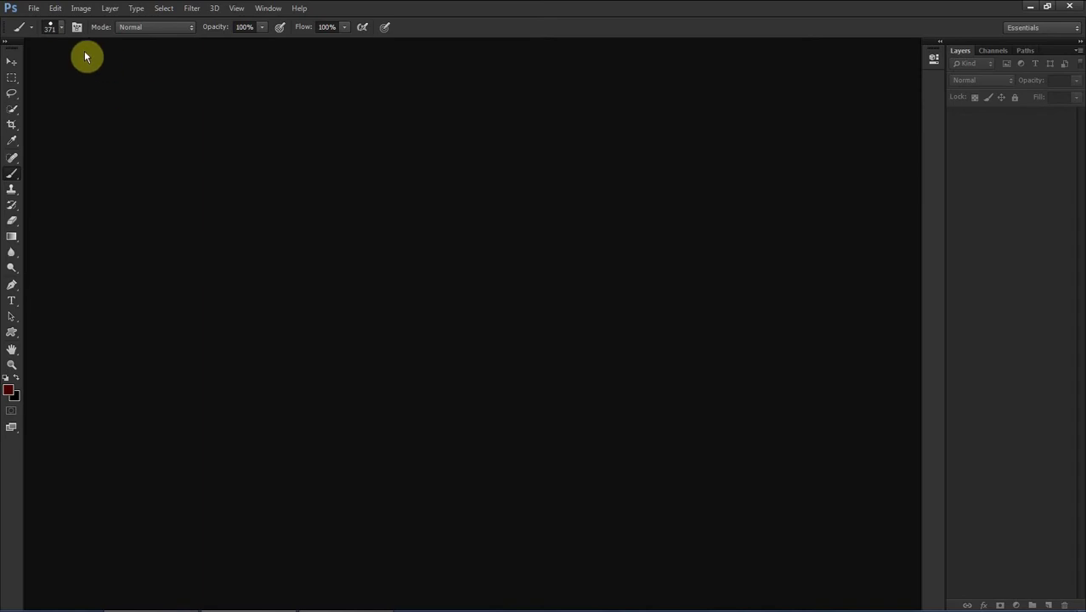
Start a new document set to 2400 × 2400 px at about 300 ppi.
click(35, 9)
click(41, 24)
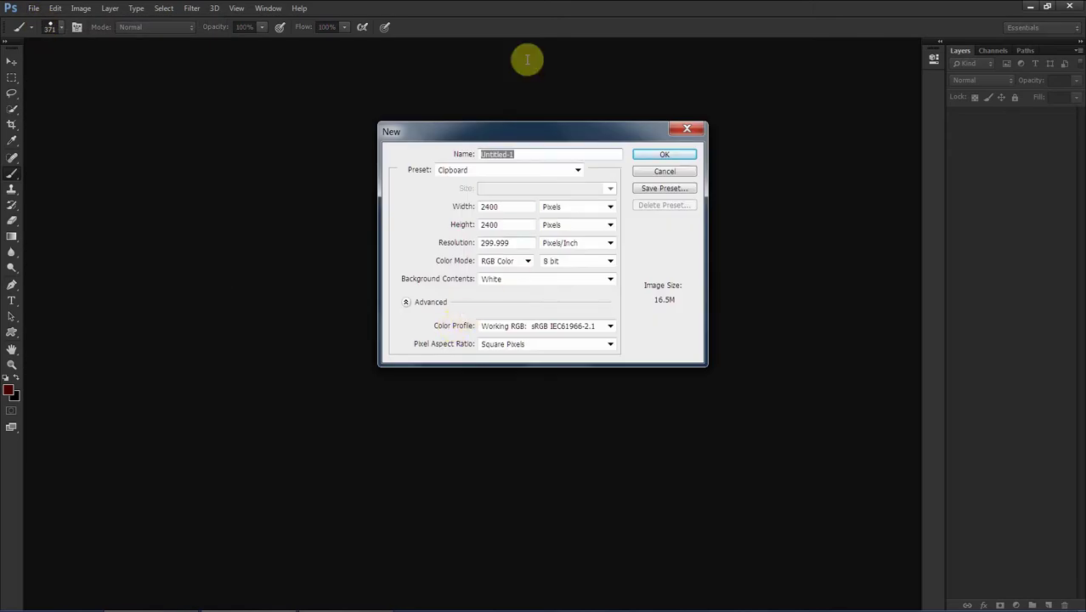
drag(513, 210, 444, 206)
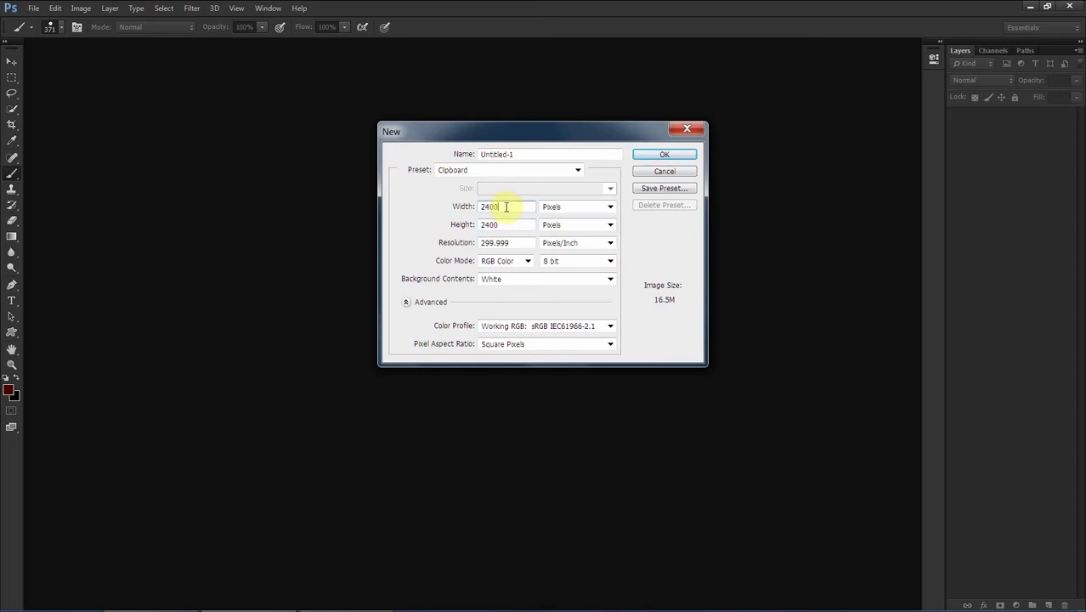
drag(505, 206, 474, 223)
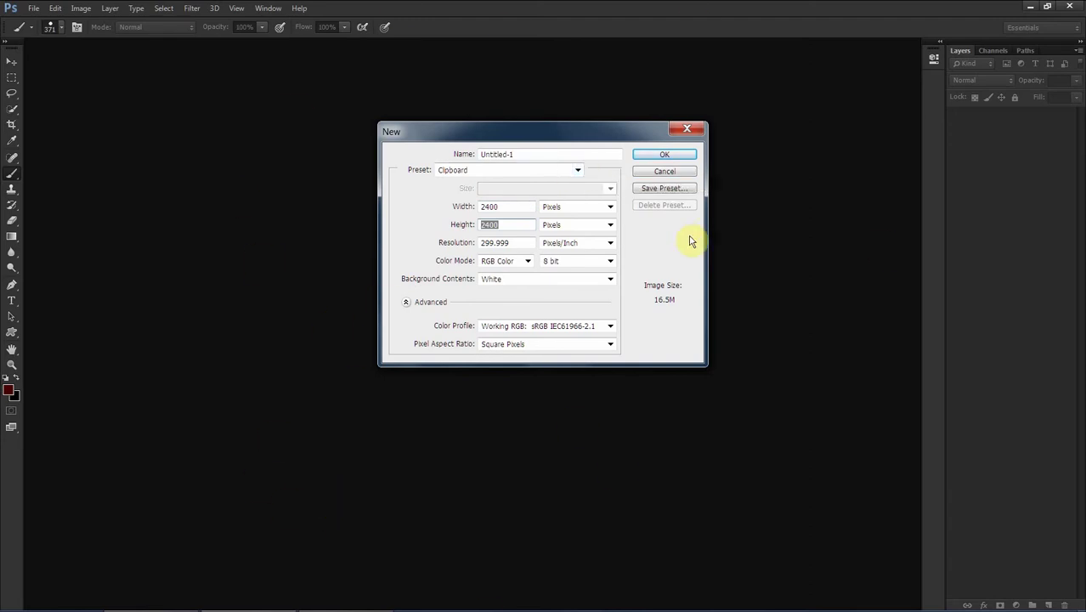
Confirm the 2400 px document, add blank Layer 1, hide Background, and marquee-select most of the canvas.
click(676, 157)
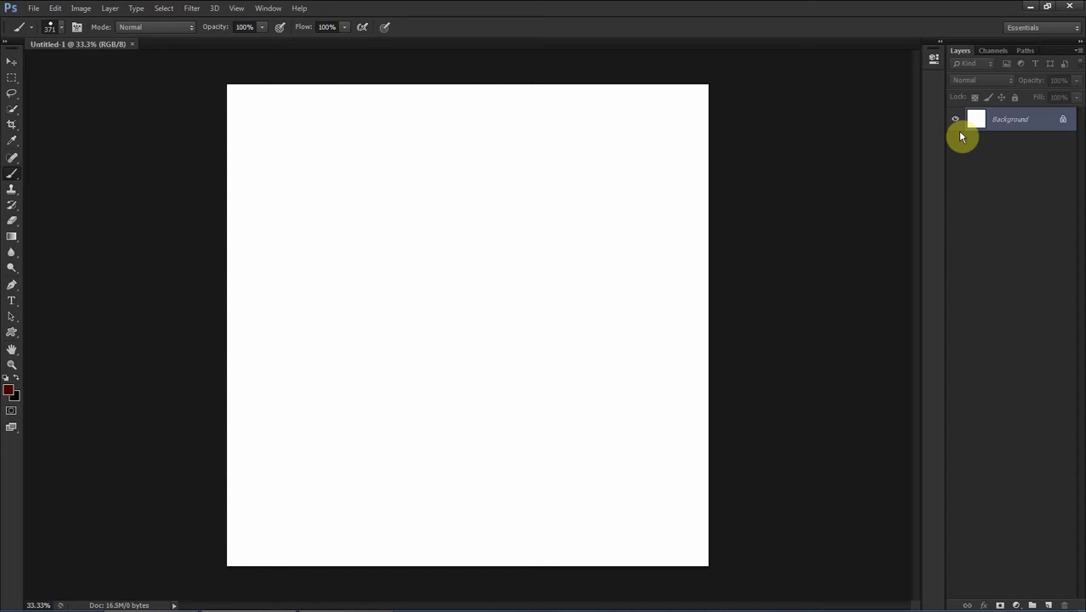
click(1049, 604)
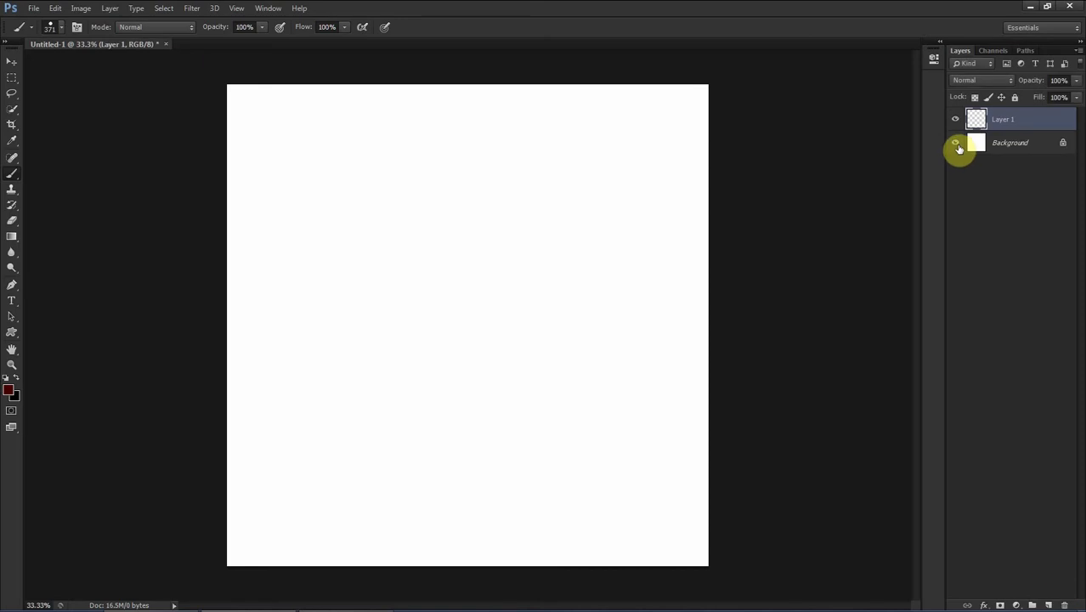
click(956, 143)
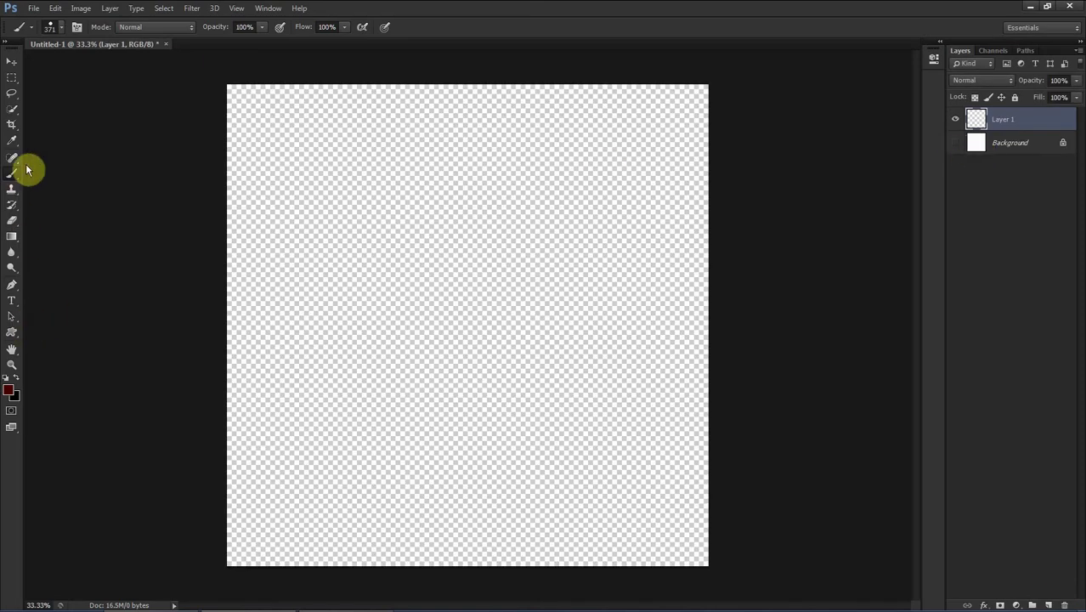
click(12, 77)
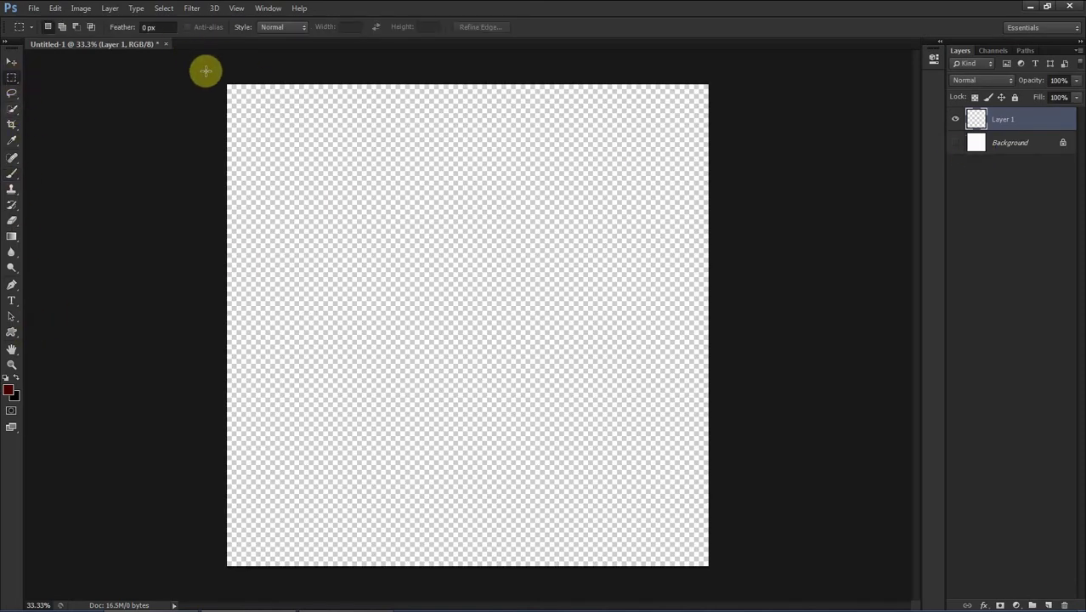
drag(206, 71, 805, 526)
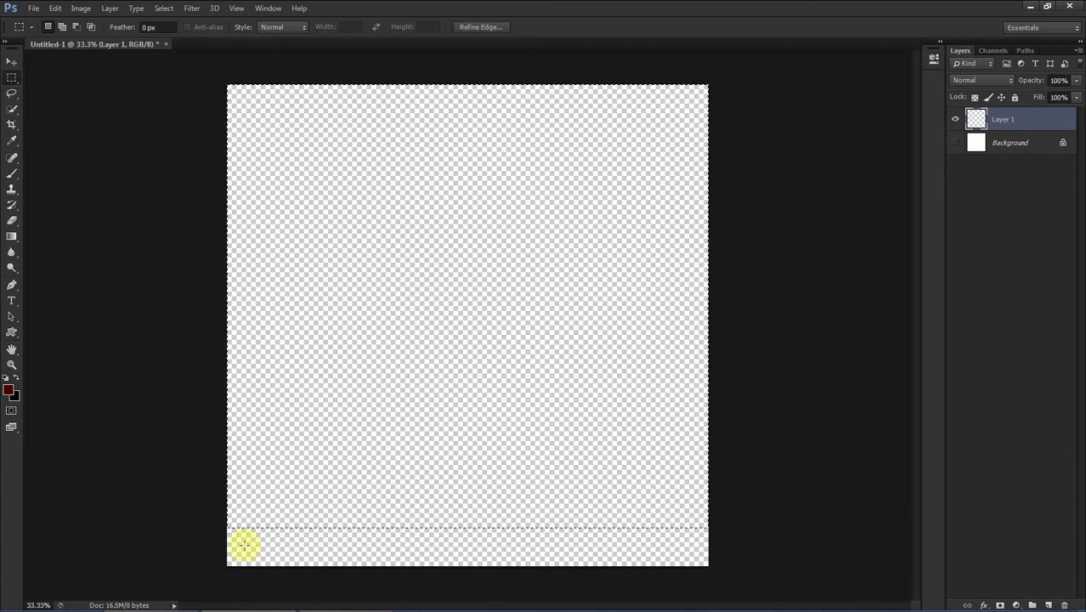
Pick a near-white pale blue and a strong blue (#2741c4) as the gradient colours.
click(11, 396)
click(556, 211)
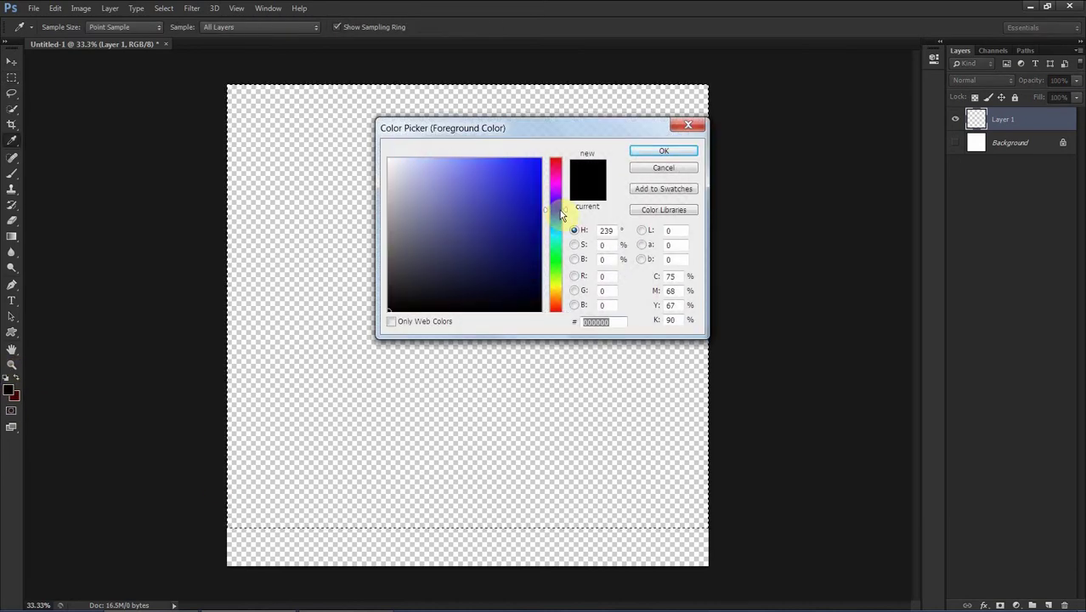
mouse_move(422, 185)
mouse_down()
mouse_move(404, 146)
mouse_move(429, 204)
mouse_move(426, 191)
mouse_up()
click(664, 150)
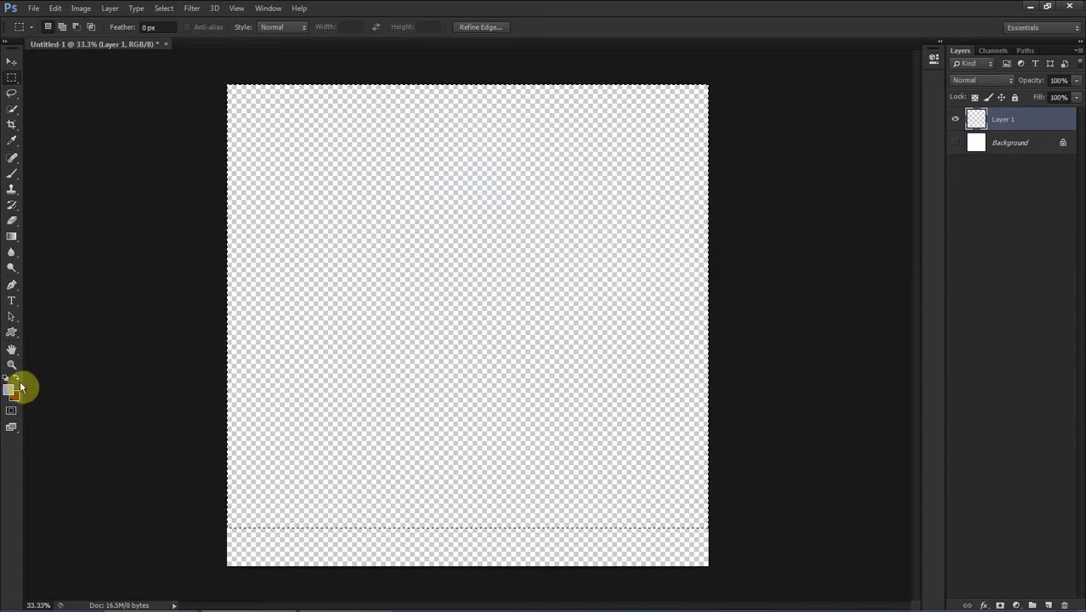
click(10, 391)
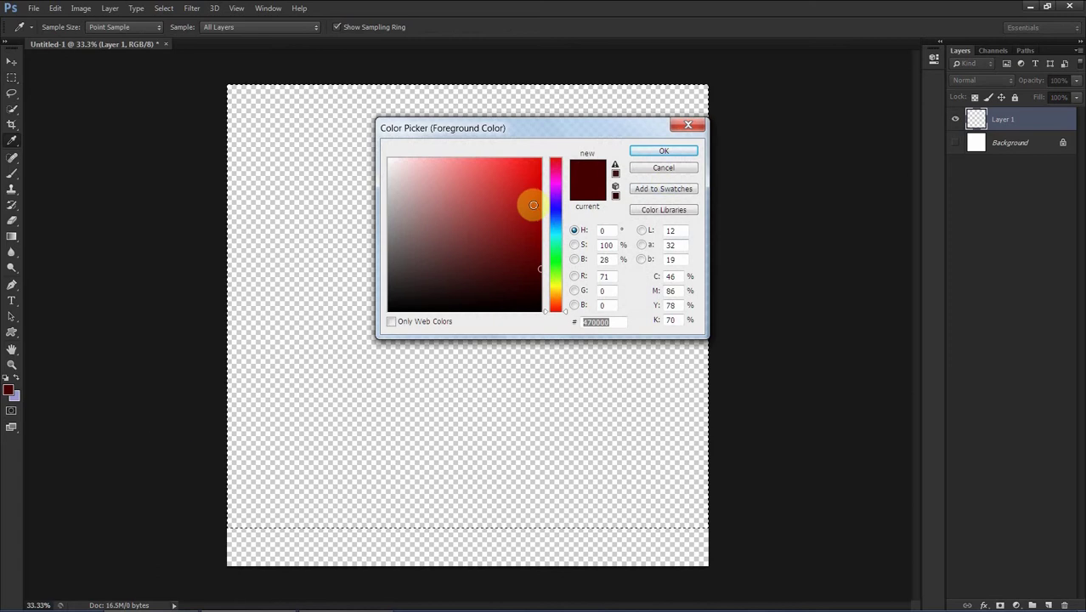
click(559, 219)
mouse_move(531, 213)
mouse_down()
mouse_move(515, 213)
mouse_move(511, 193)
mouse_up()
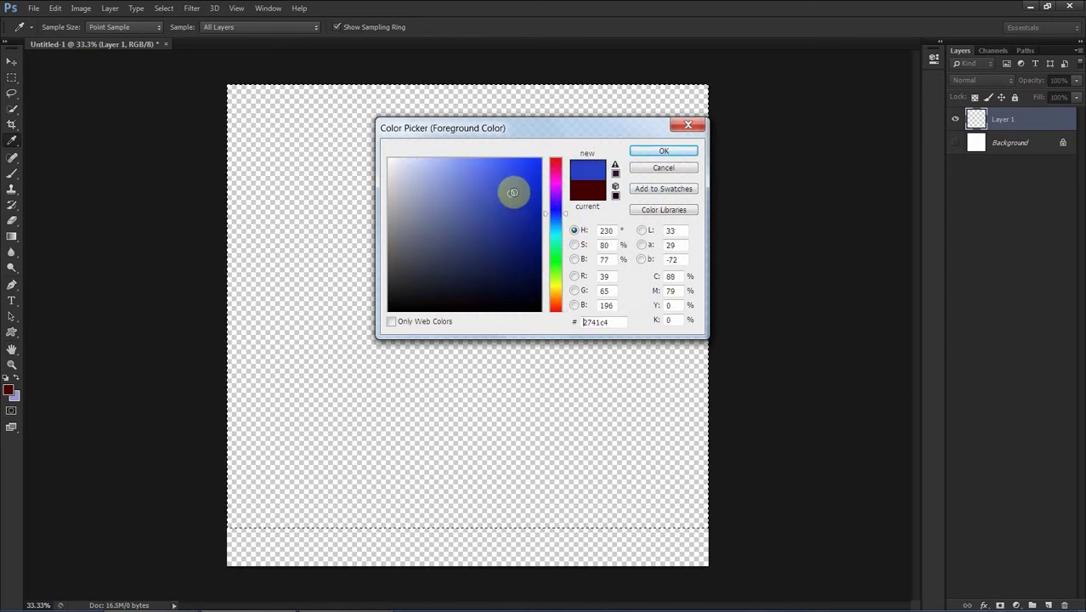
click(654, 152)
key(m)
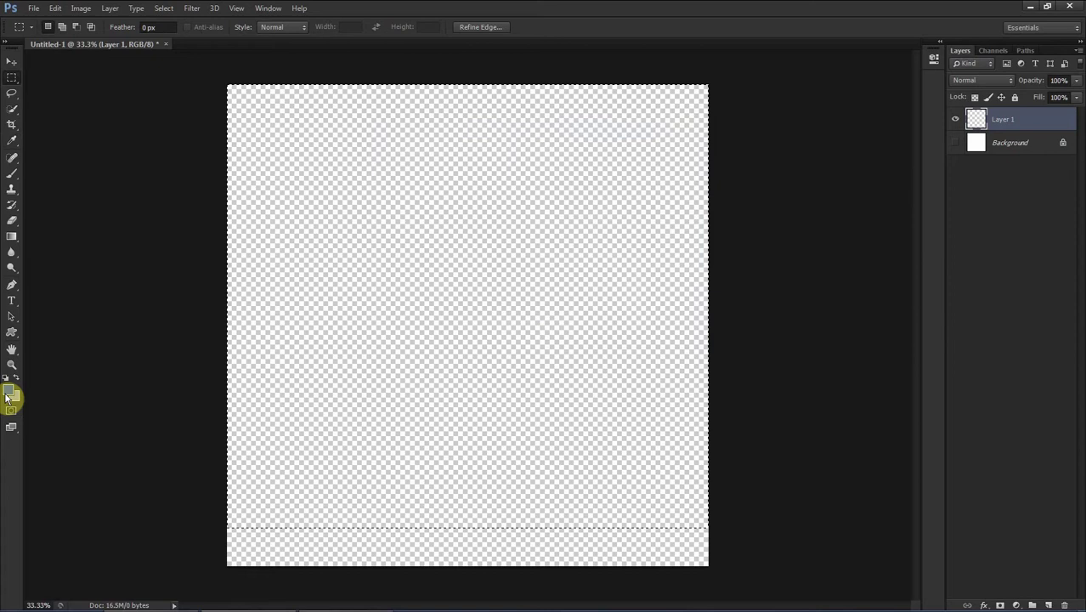
Set the foreground to pale lavender and drag a top-to-bottom gradient through the selection.
click(10, 392)
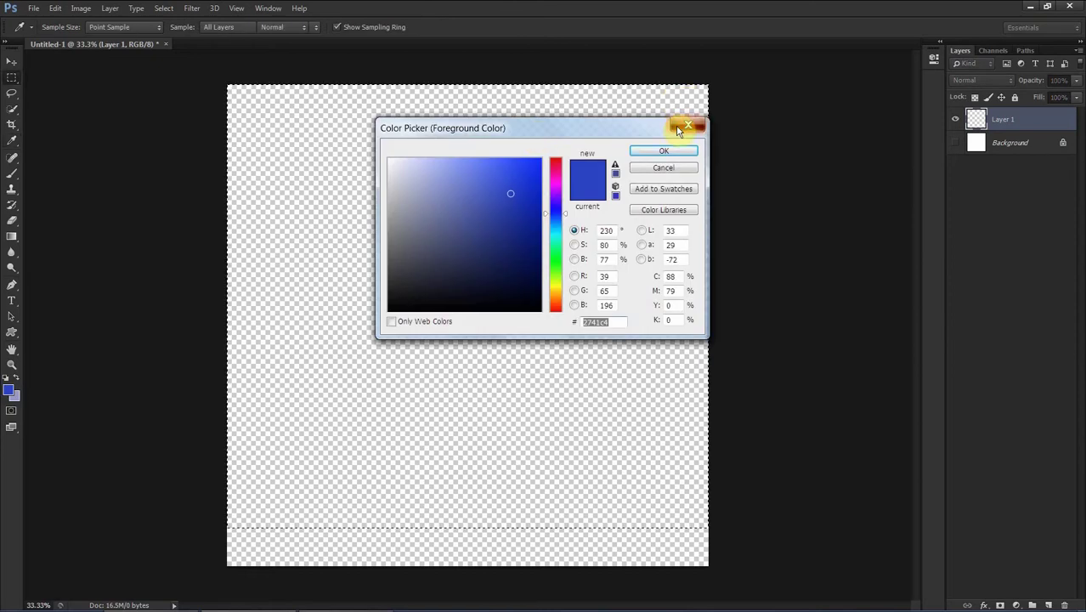
click(687, 124)
click(11, 388)
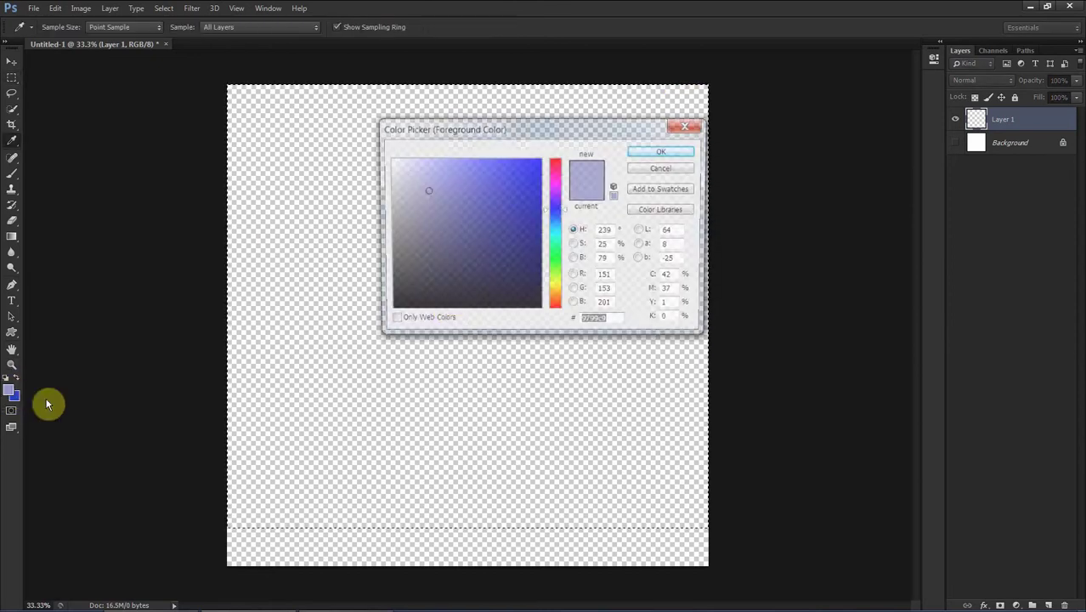
click(662, 151)
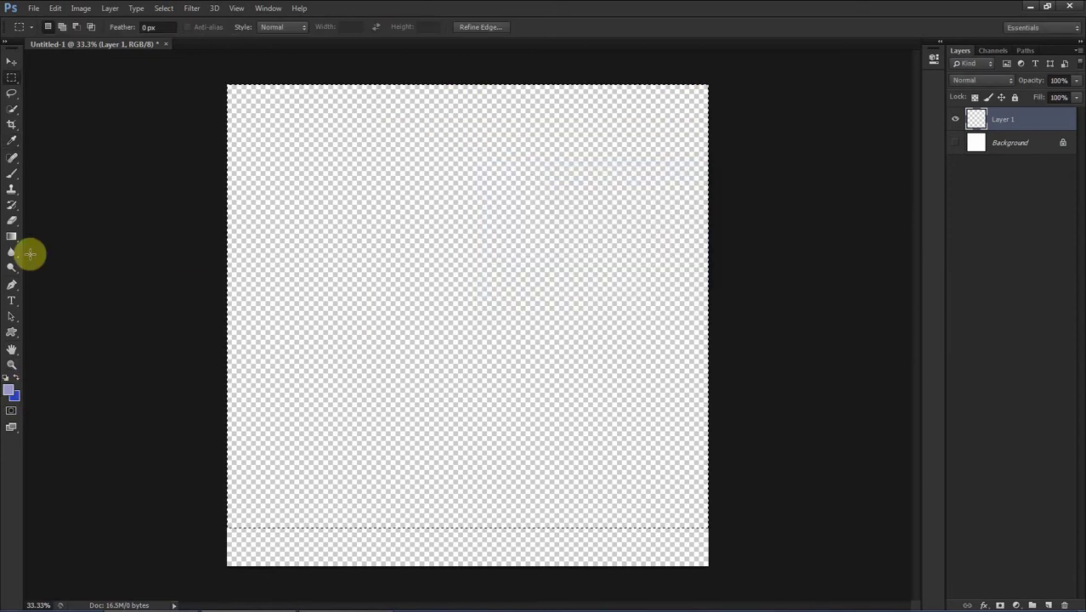
click(12, 237)
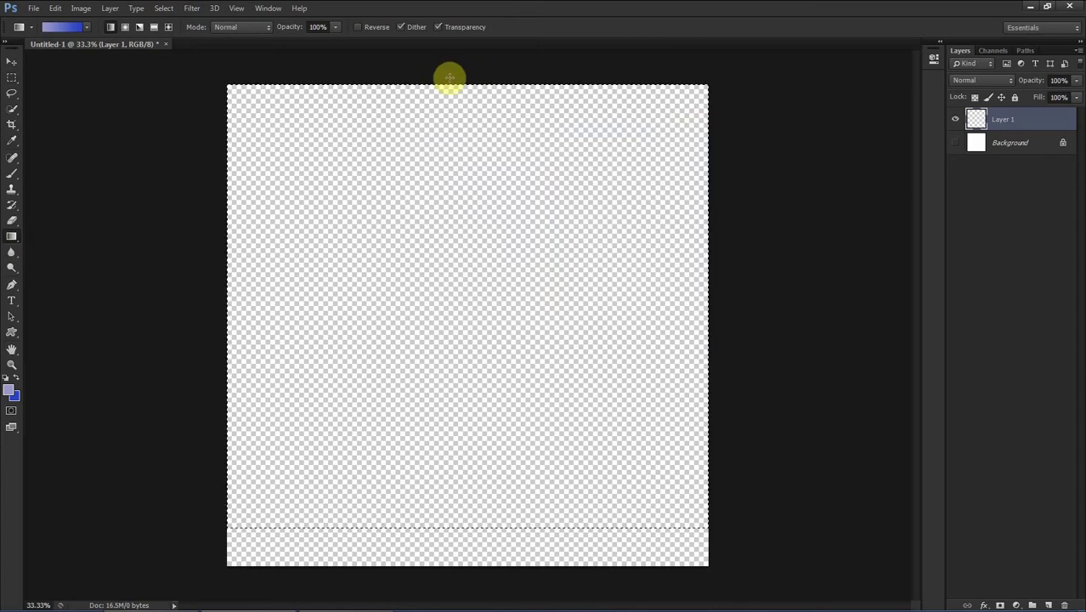
drag(450, 77, 454, 571)
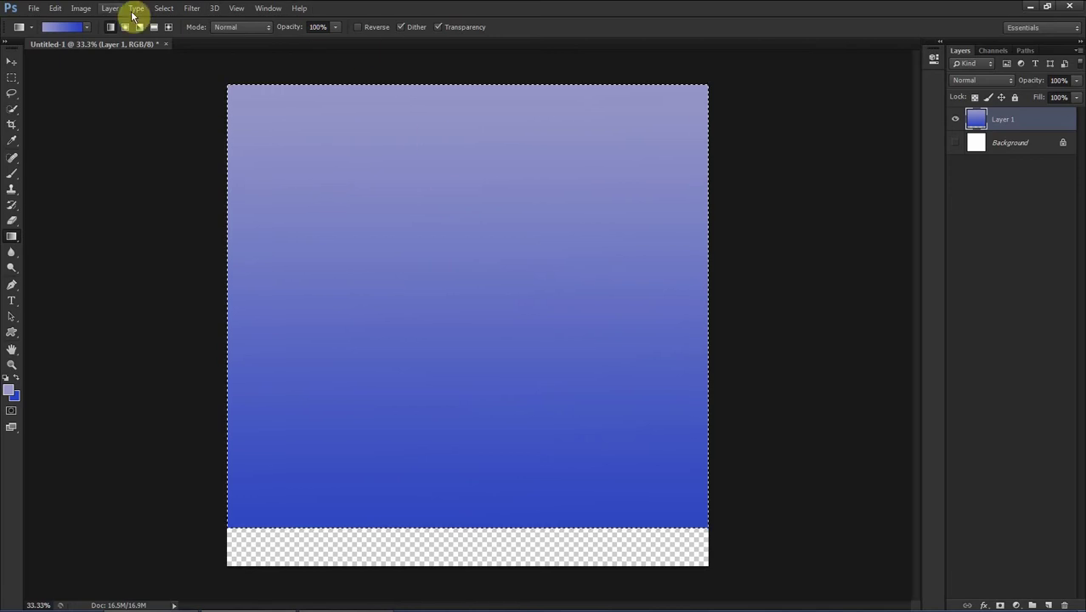
Add monochromatic Gaussian noise at 73.02% to Layer 1's gradient.
click(192, 9)
click(202, 8)
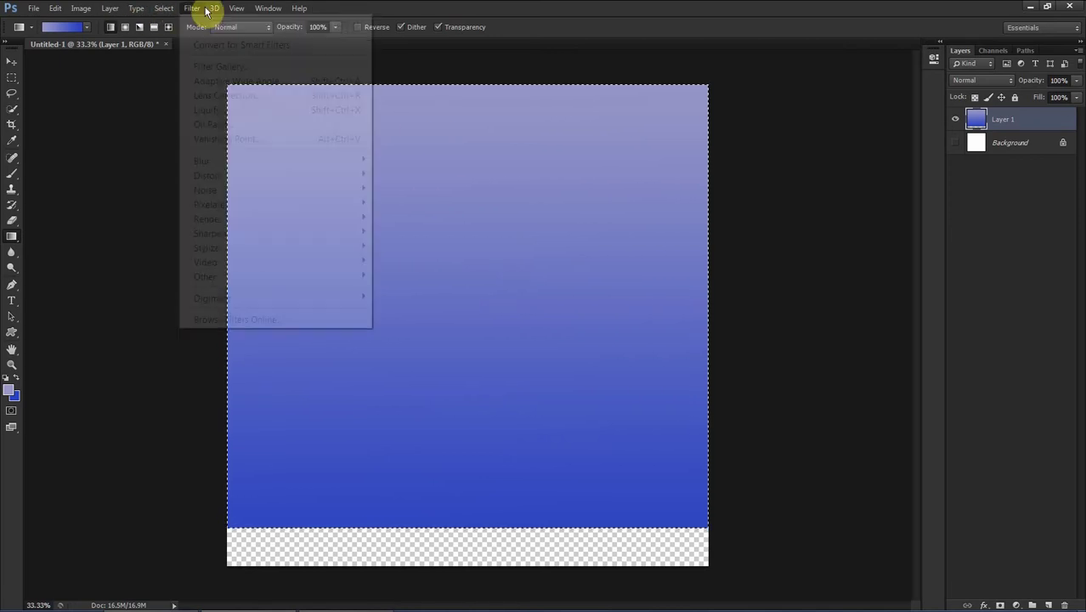
click(189, 8)
mouse_move(243, 191)
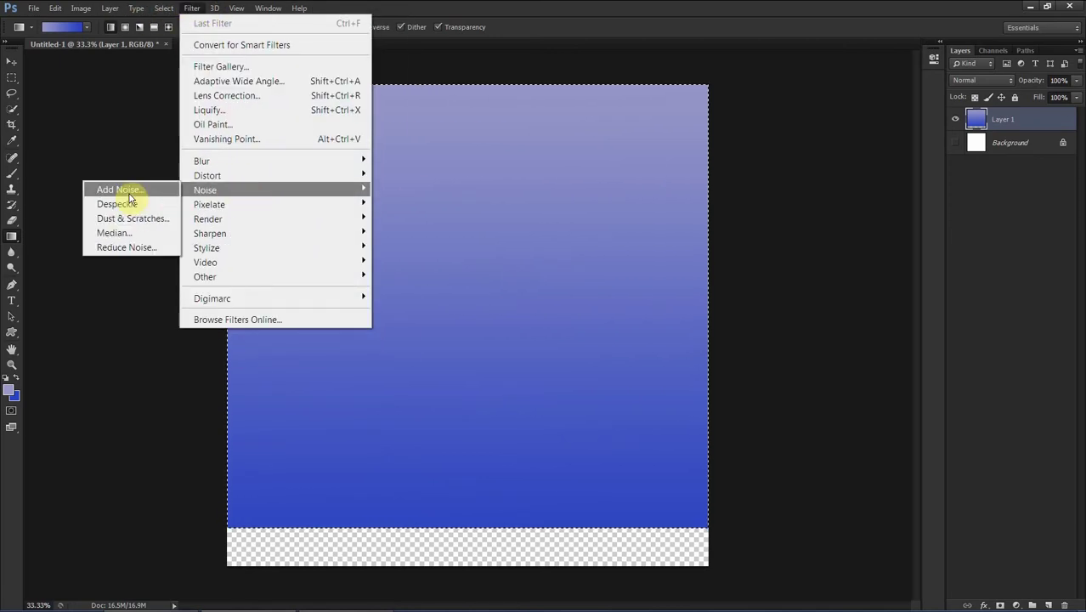
click(127, 189)
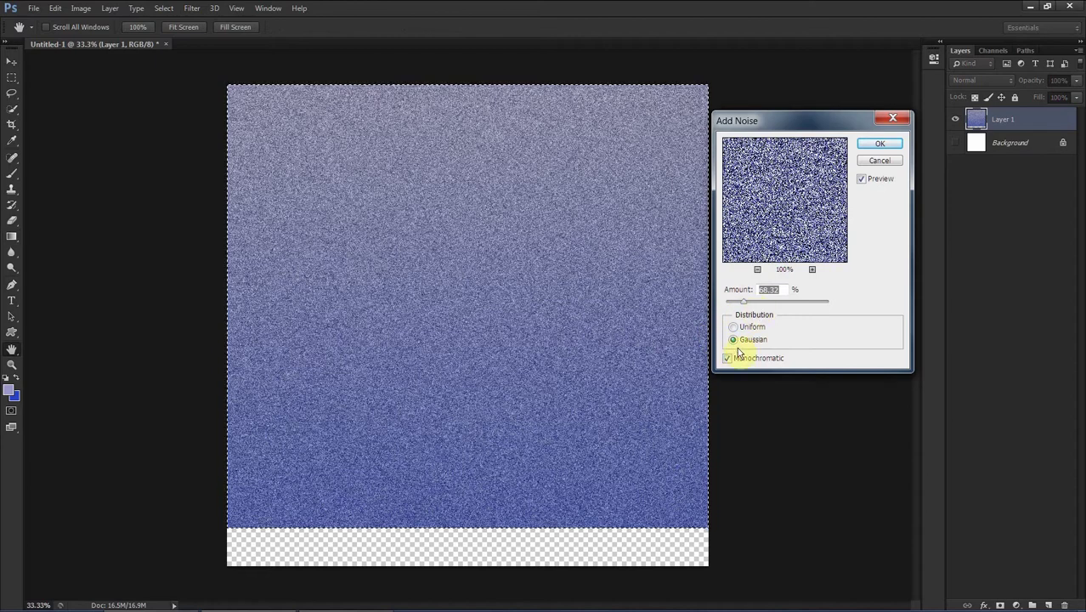
drag(752, 303, 755, 303)
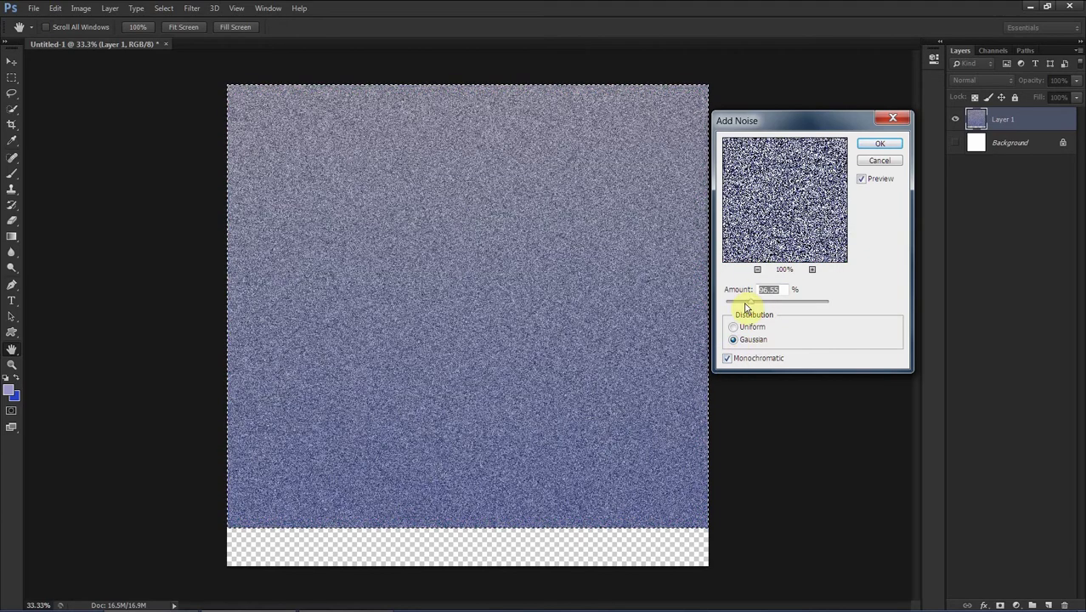
mouse_move(745, 307)
mouse_down()
mouse_move(727, 308)
mouse_move(746, 303)
mouse_up()
click(879, 143)
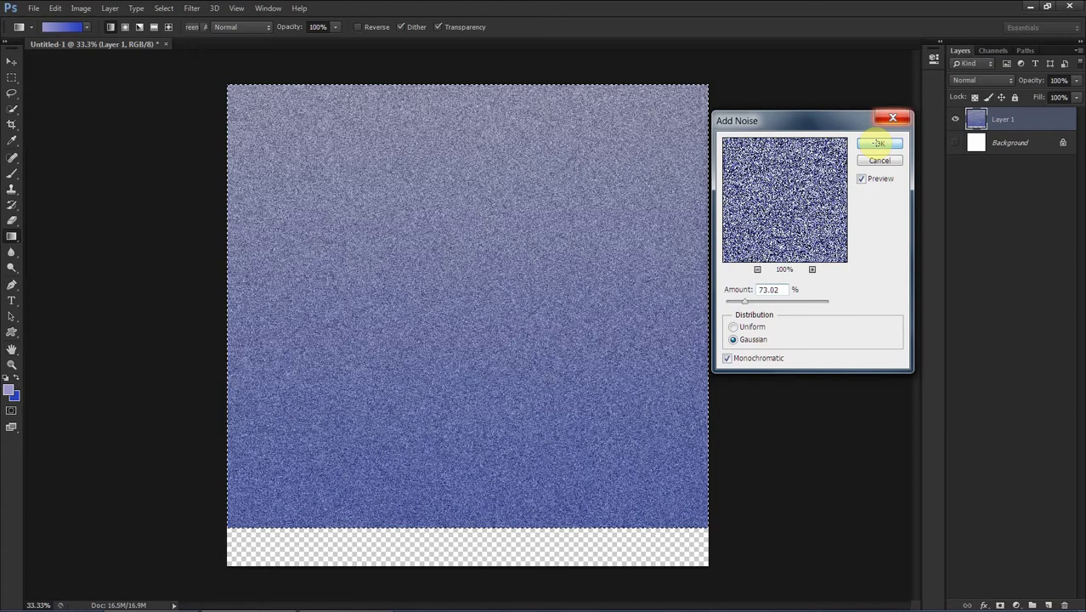
Apply a Motion Blur at 90° with 255 px distance to Layer 1.
click(163, 8)
mouse_move(205, 15)
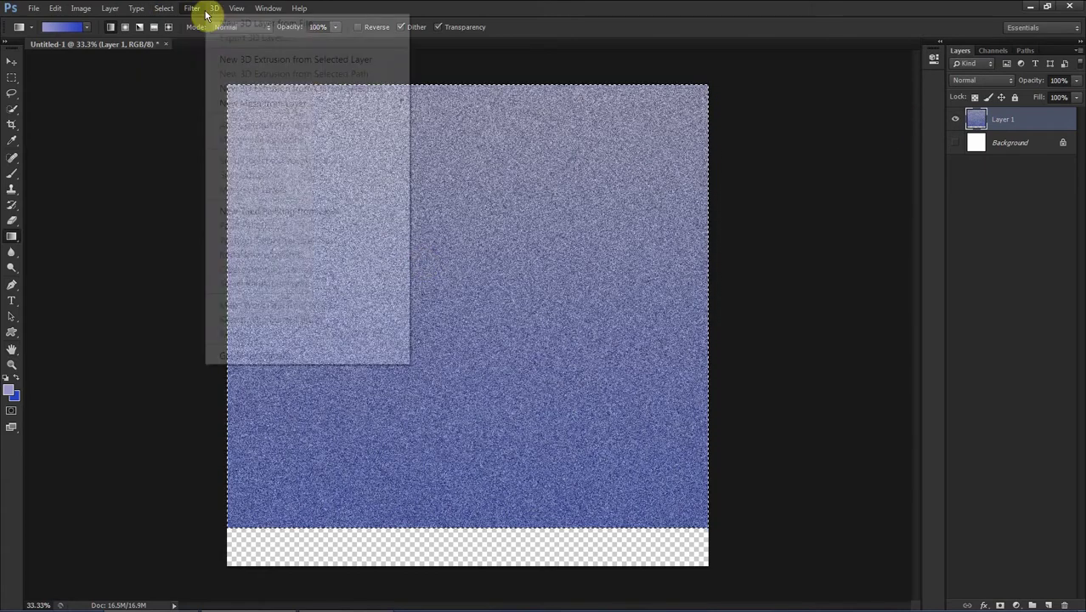
click(170, 9)
click(192, 9)
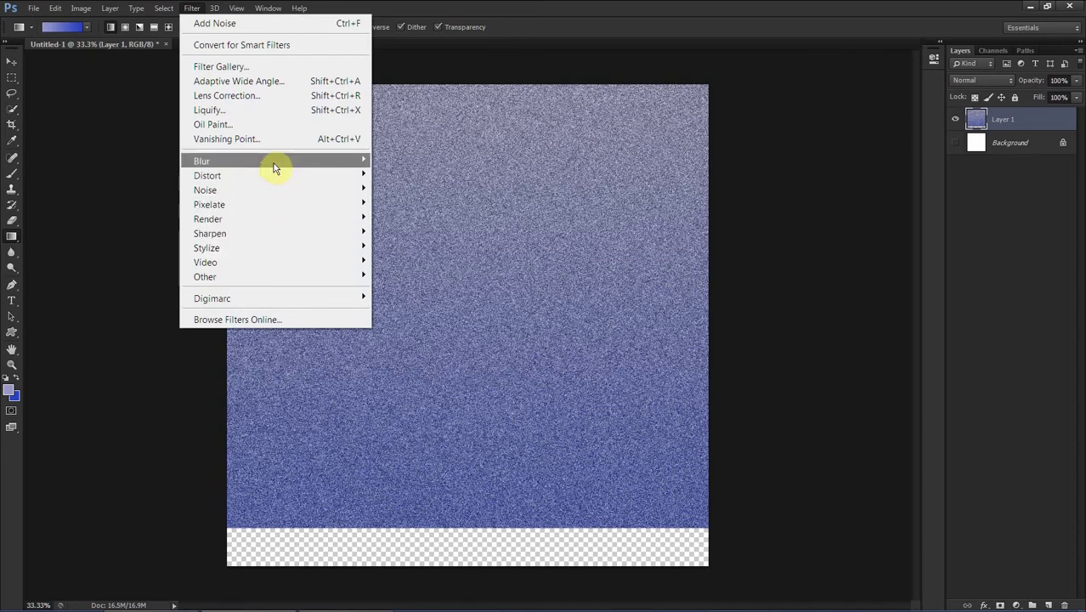
mouse_move(273, 164)
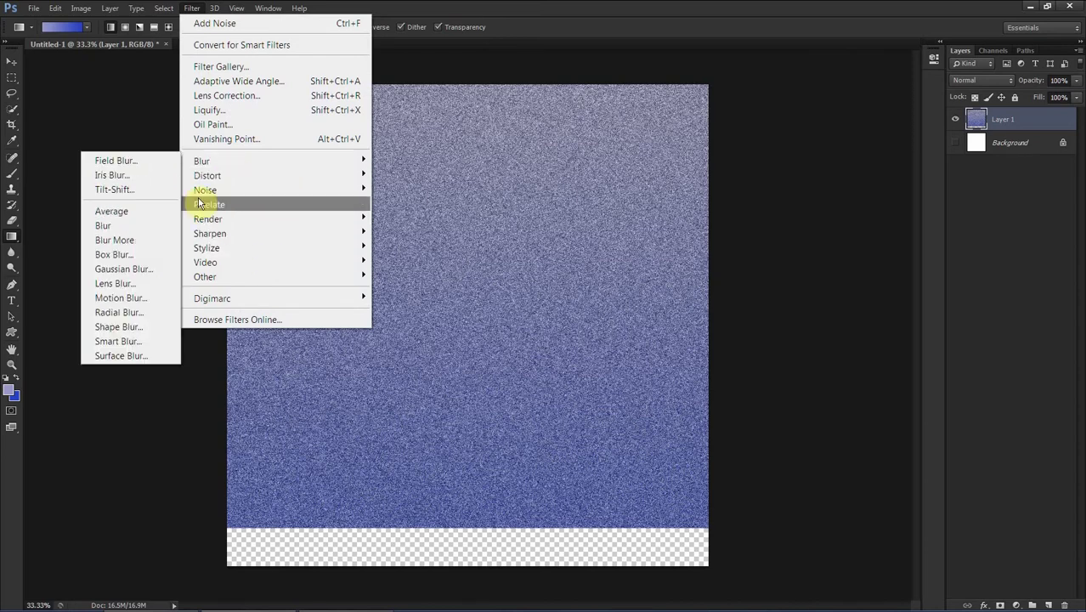
click(153, 297)
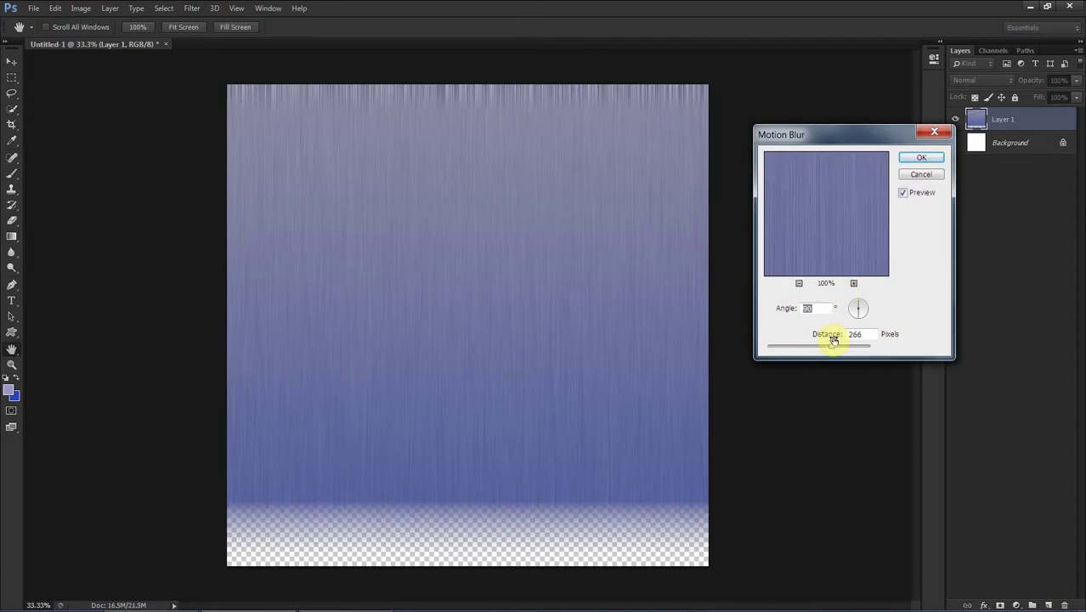
mouse_move(837, 352)
mouse_down()
mouse_move(848, 344)
mouse_move(786, 350)
mouse_move(856, 351)
mouse_move(844, 353)
mouse_up()
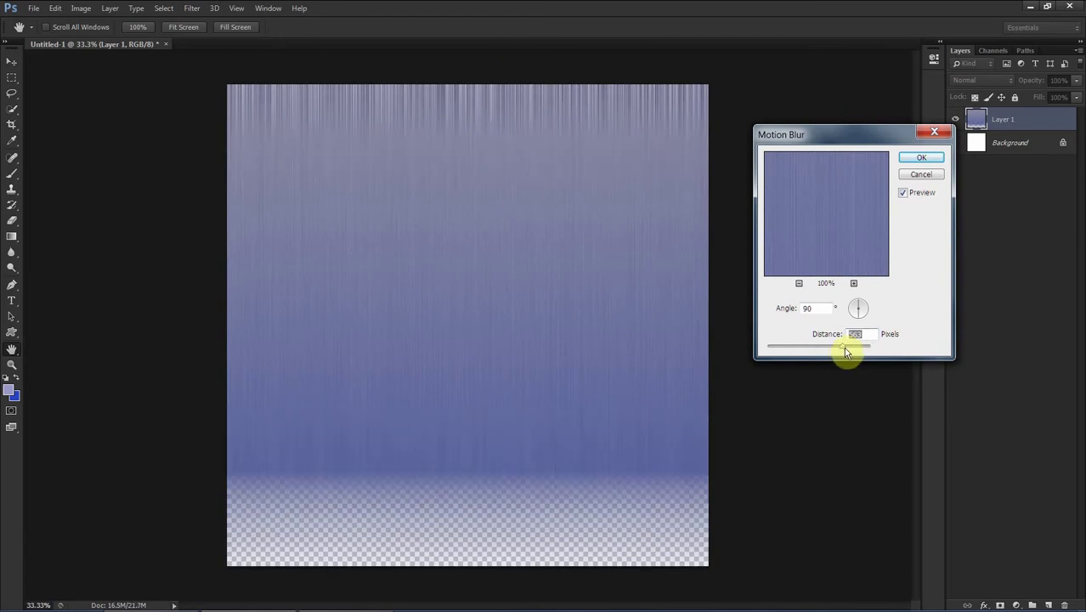
mouse_move(847, 354)
mouse_down()
mouse_move(873, 349)
mouse_move(823, 356)
mouse_up()
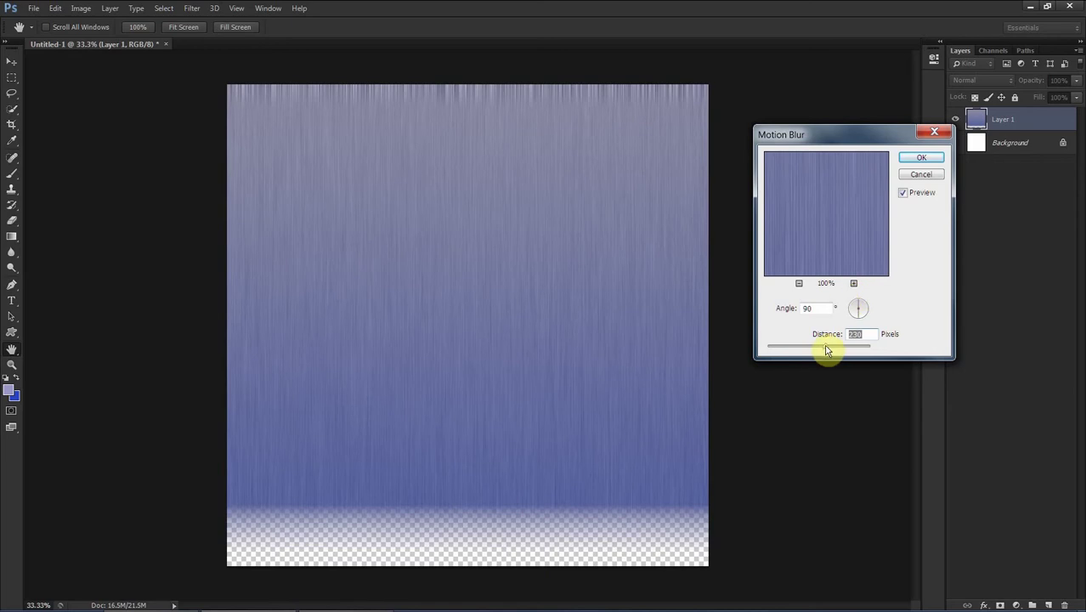
click(921, 157)
key(g)
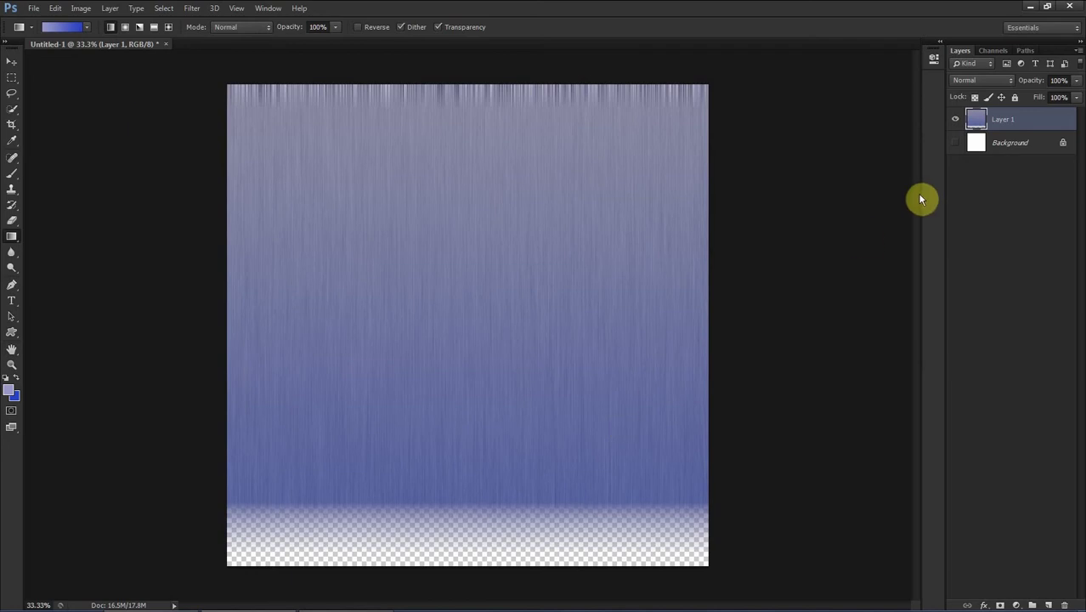
Select all and duplicate the streaked layer as Layer 2 in Overlay mode.
key(ctrl+a)
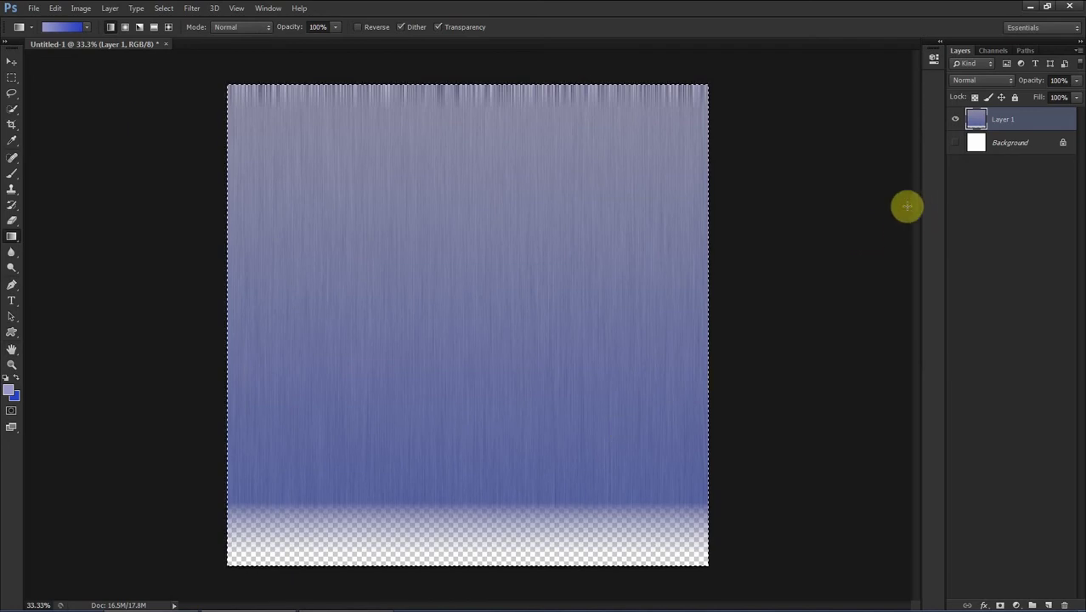
key(ctrl+j)
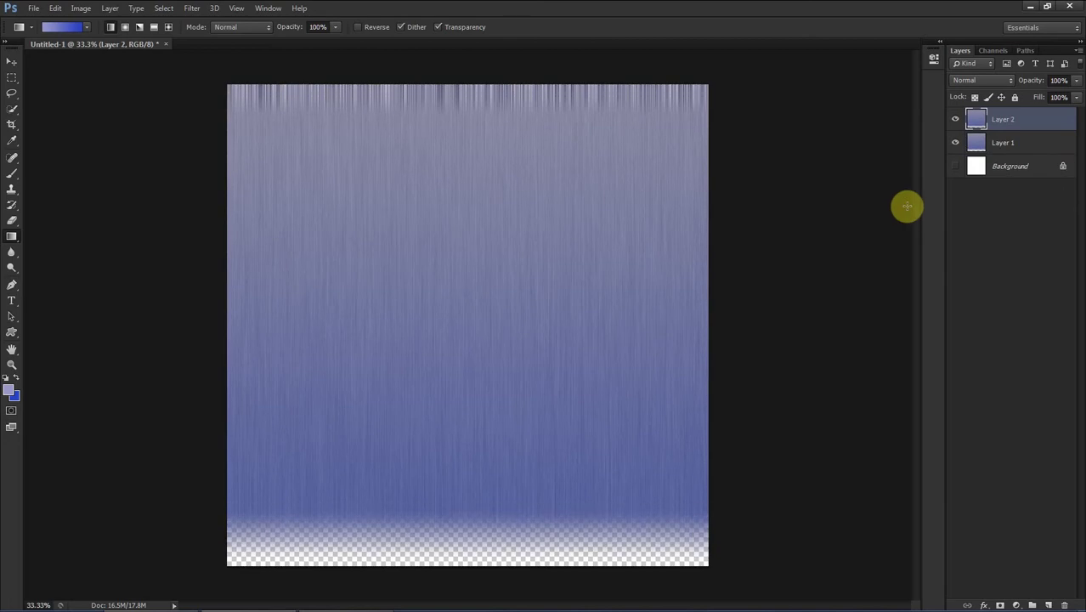
click(1003, 81)
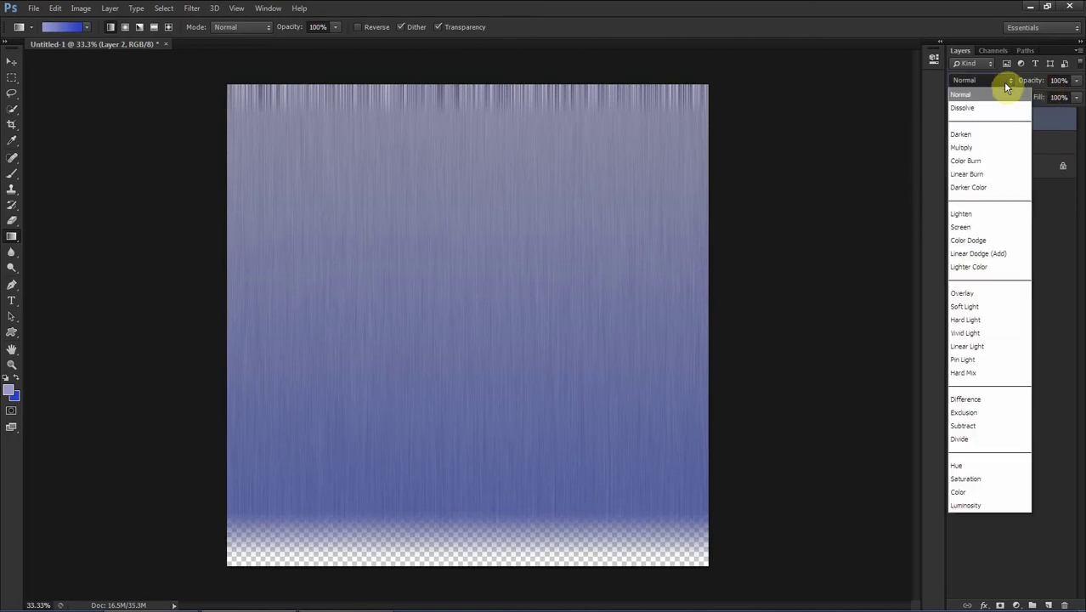
click(990, 293)
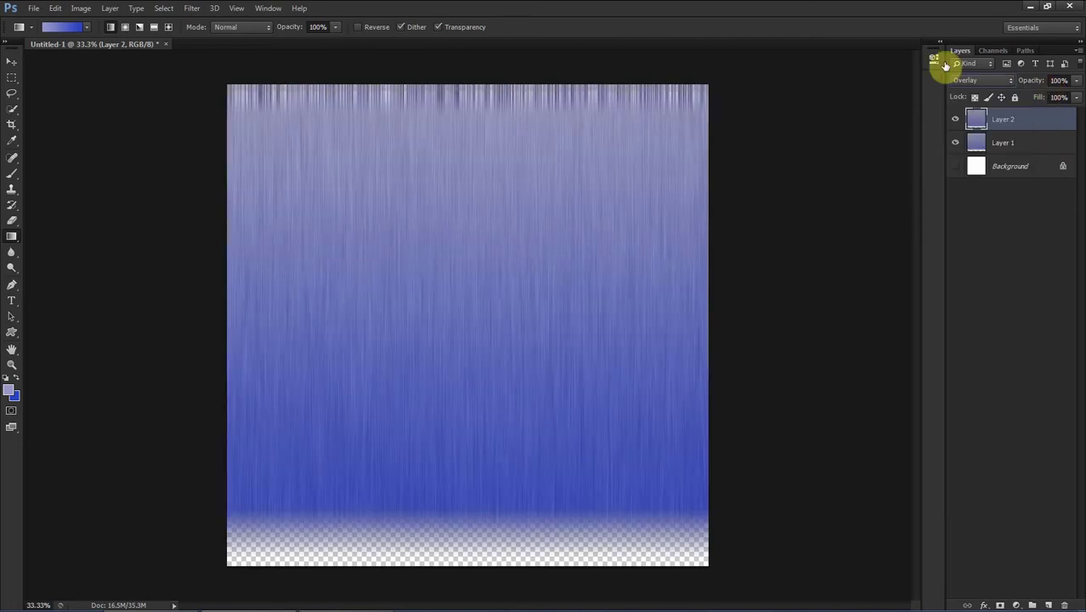
Try Screen, Multiply and Soft Light blend modes on Layer 2 before keeping Overlay.
click(998, 81)
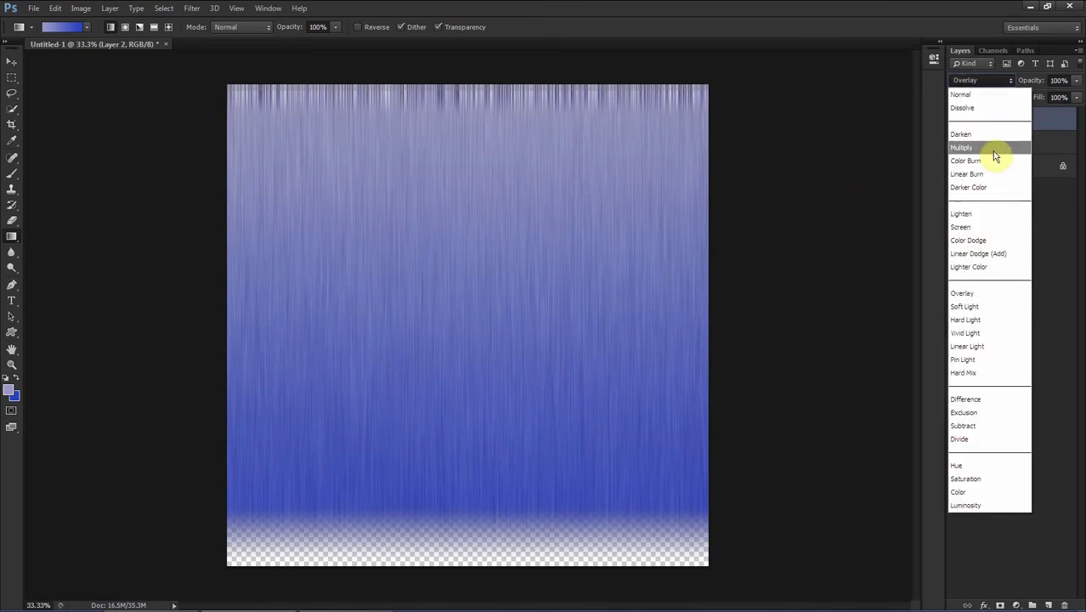
click(991, 227)
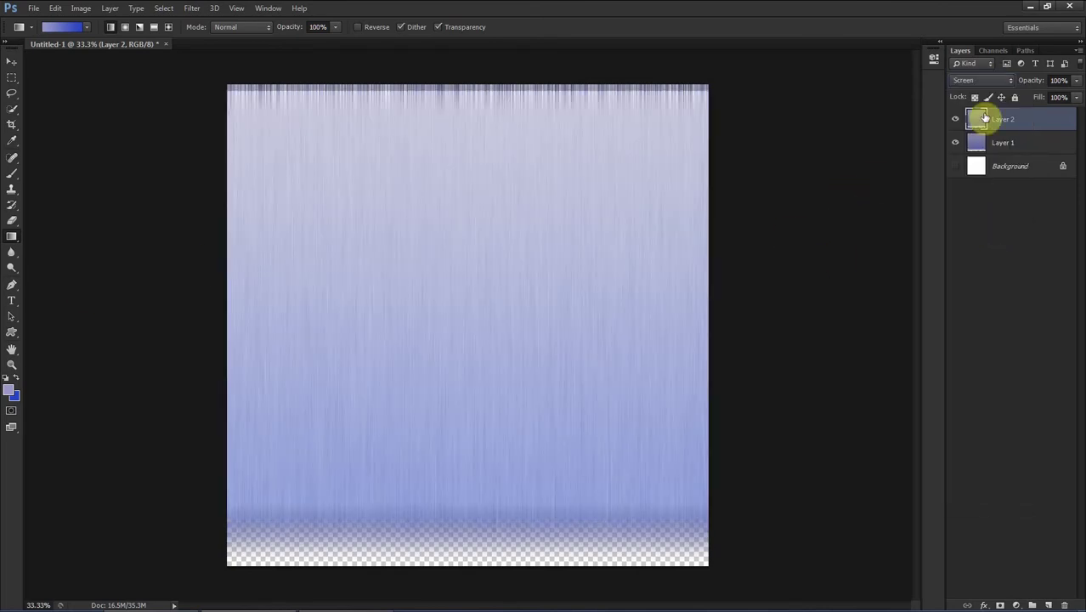
click(981, 63)
click(984, 80)
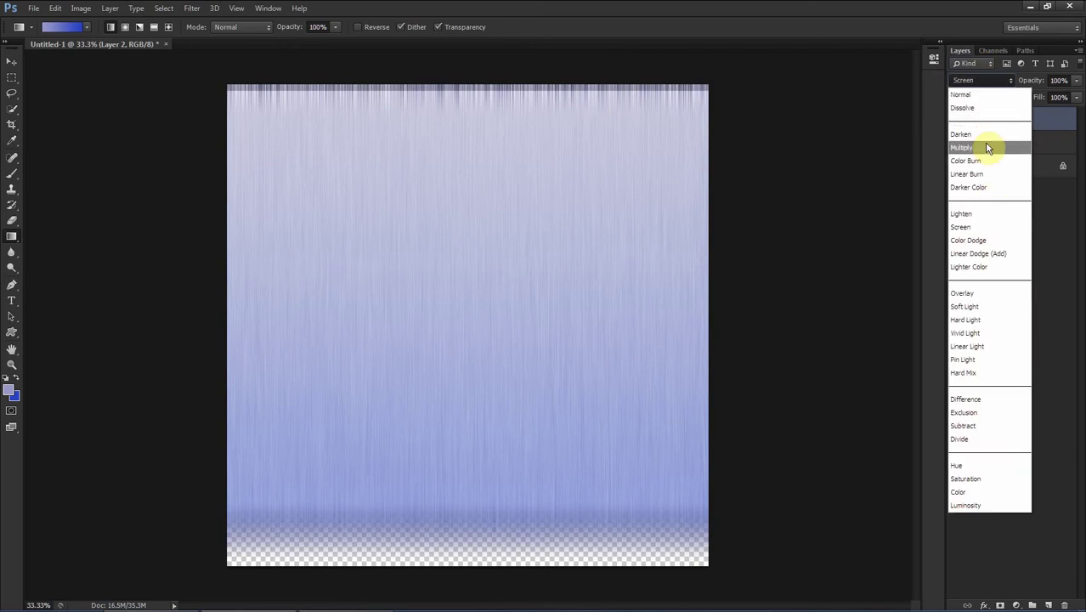
click(986, 147)
click(983, 81)
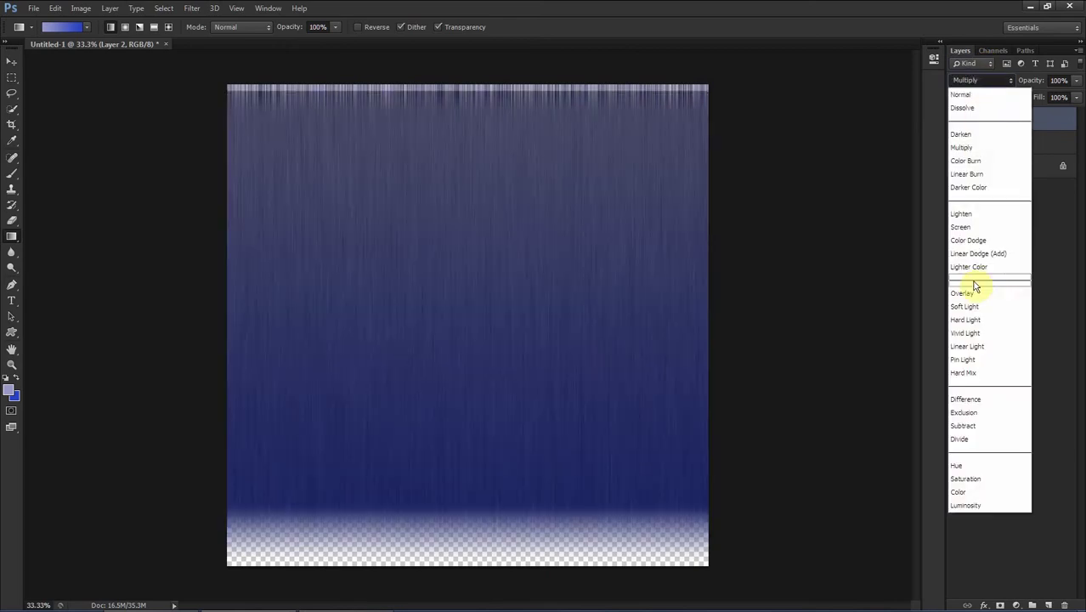
click(976, 306)
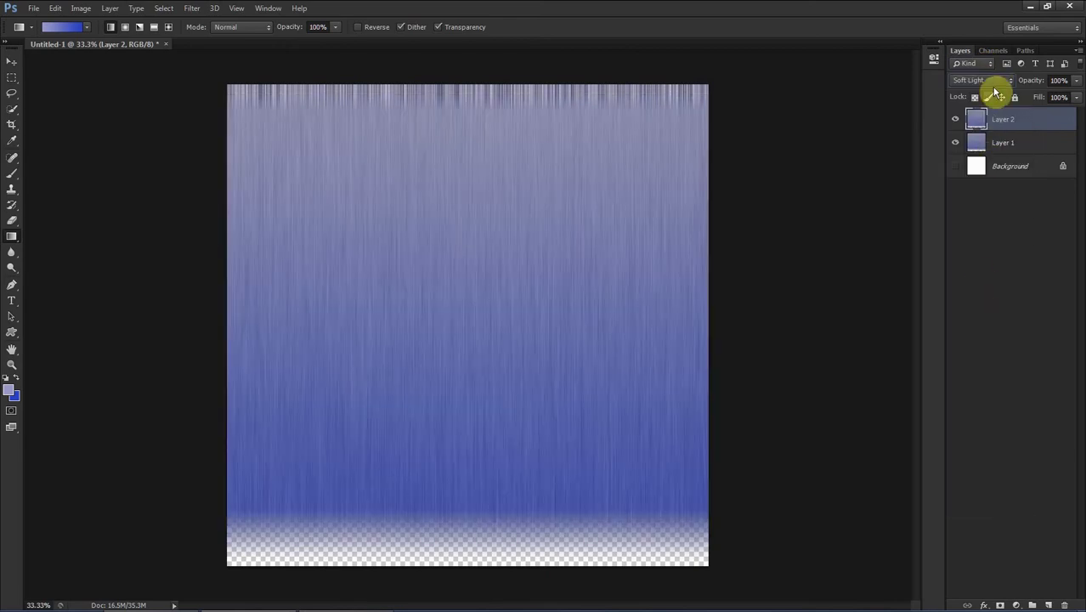
click(992, 84)
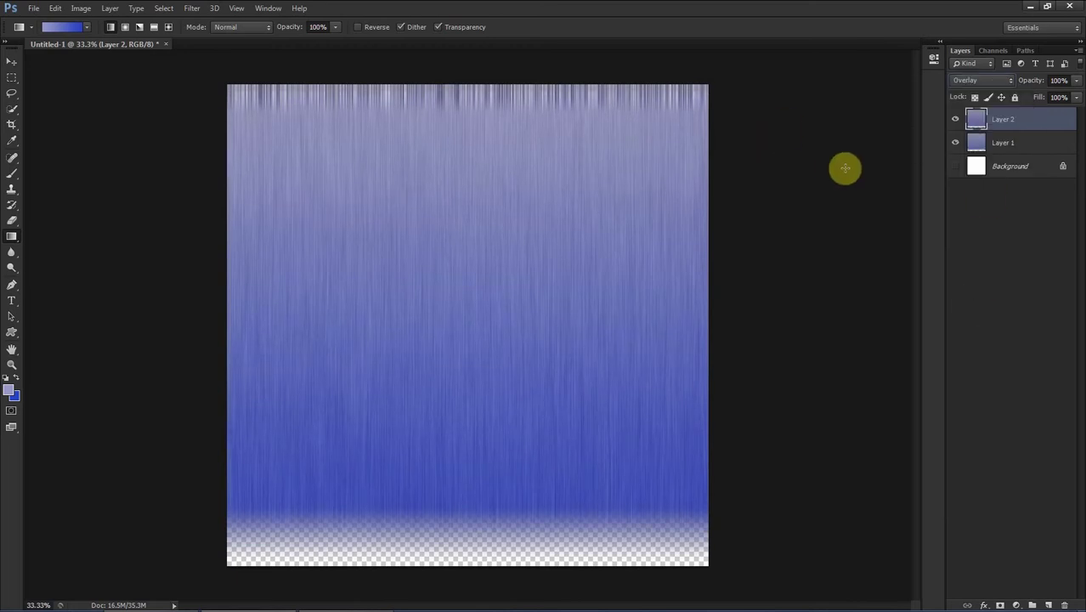
Add Layer 3 and clip it to Layer 2 as a clipping mask.
click(1048, 604)
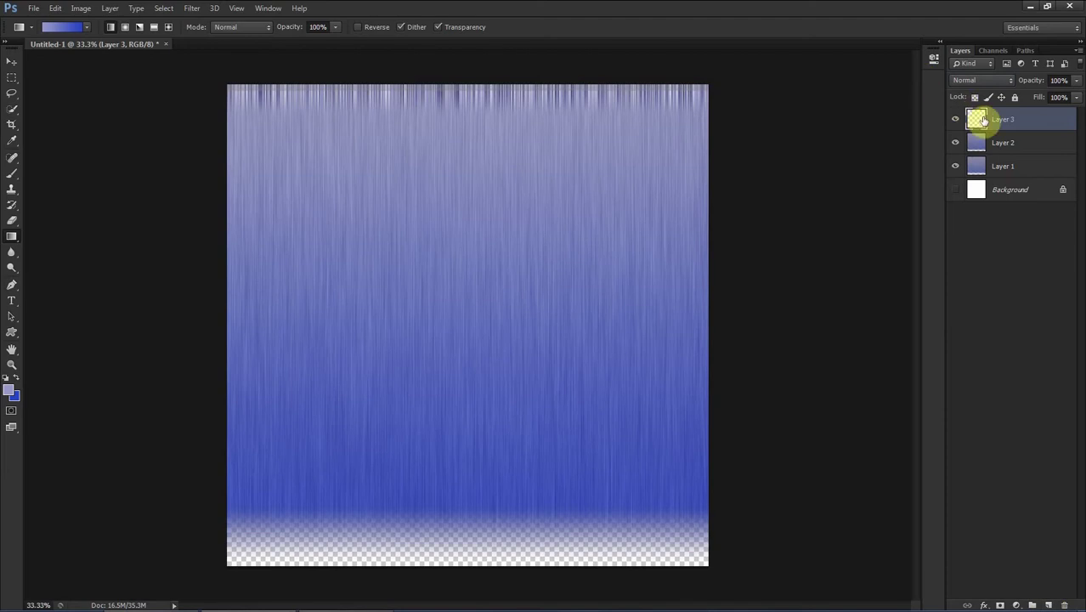
right_click(981, 120)
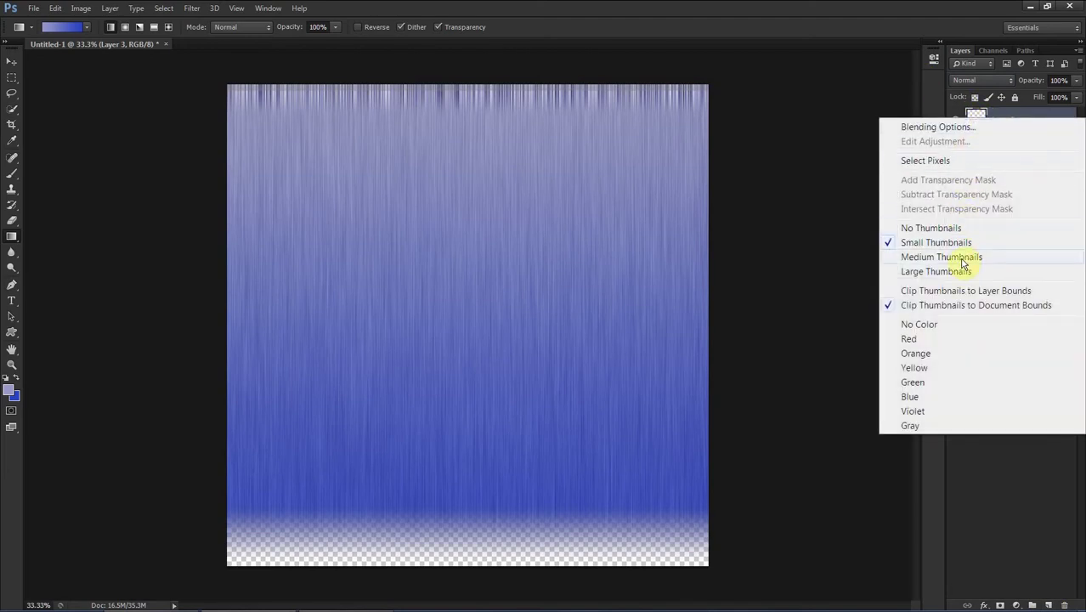
click(858, 153)
double_click(1043, 128)
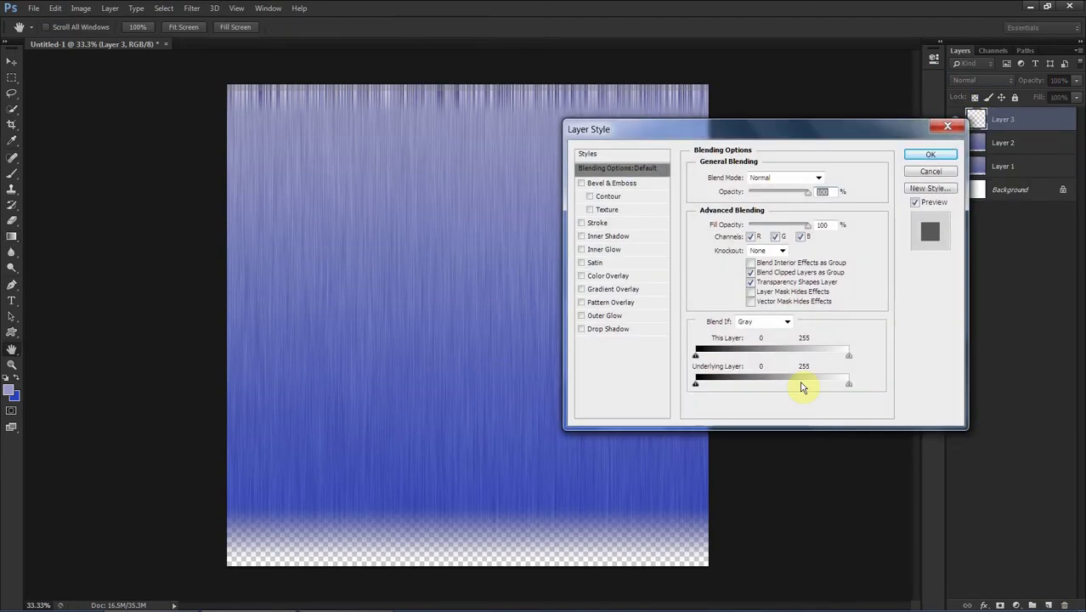
click(943, 166)
right_click(1012, 126)
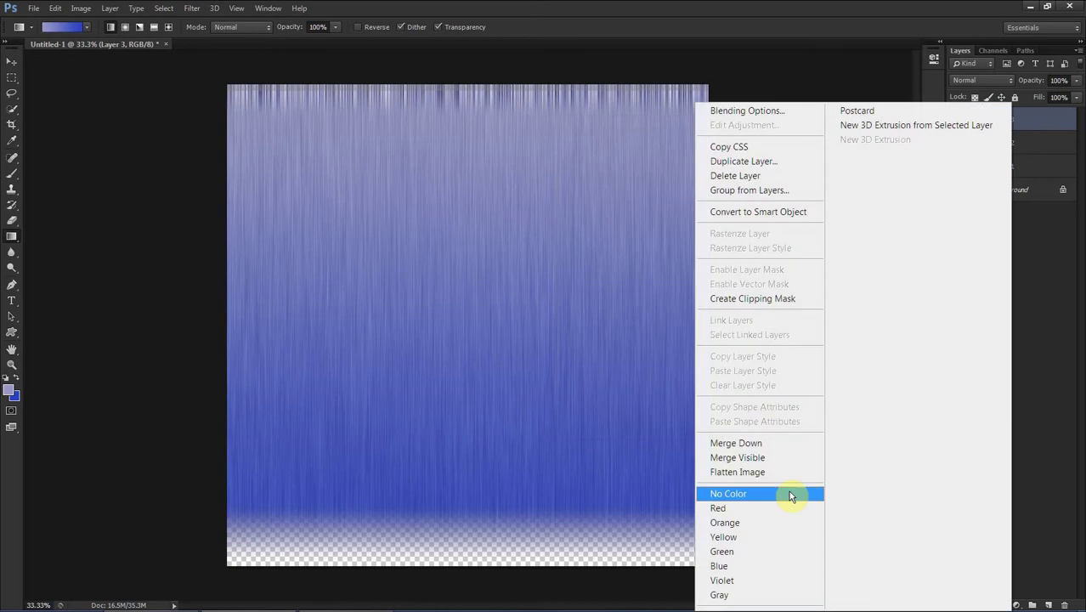
click(776, 302)
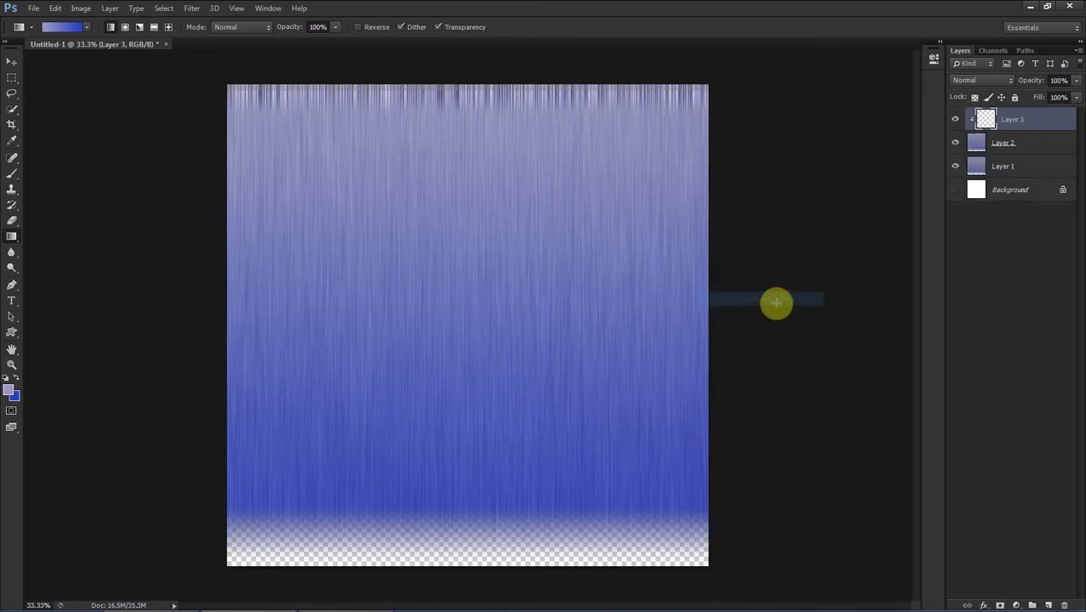
Paint dark navy (#131c4c) bands across the top and bottom with a large soft brush.
click(7, 394)
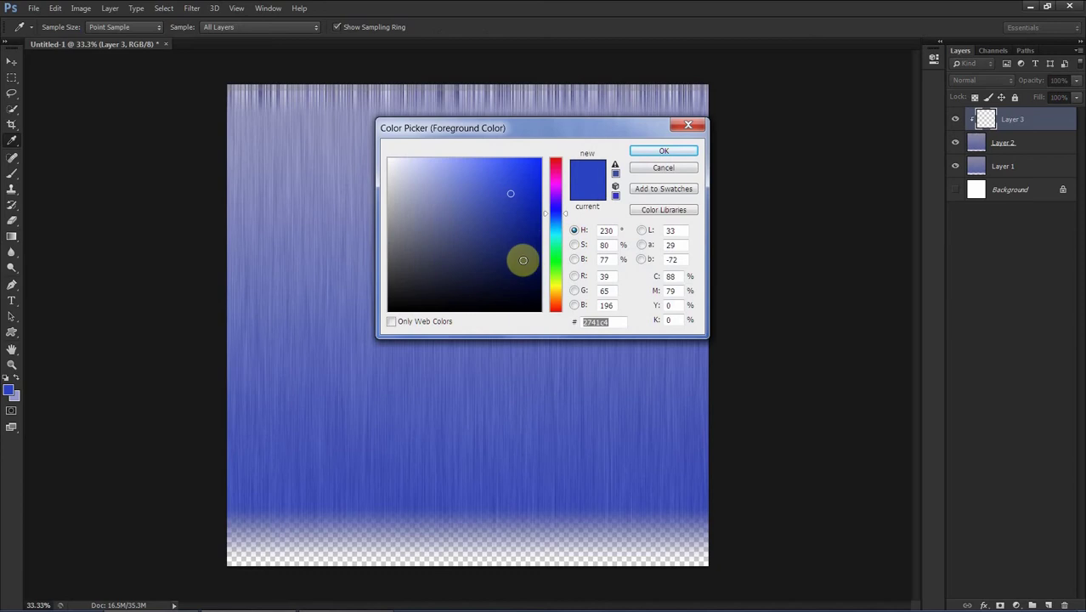
mouse_move(519, 254)
mouse_down()
mouse_move(533, 271)
mouse_move(502, 266)
mouse_up()
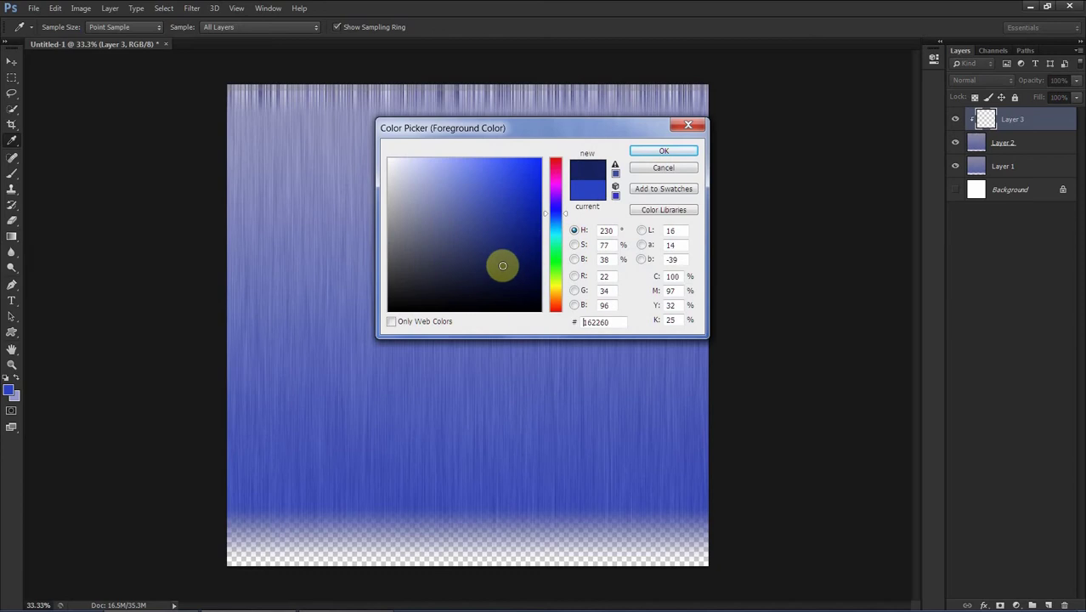
click(660, 152)
key(g)
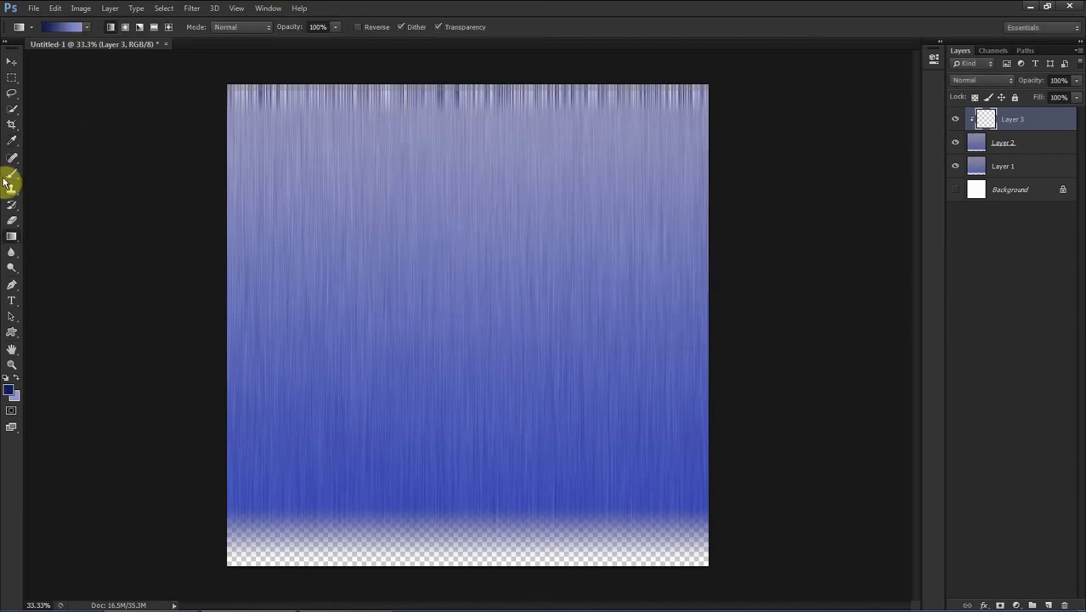
click(8, 175)
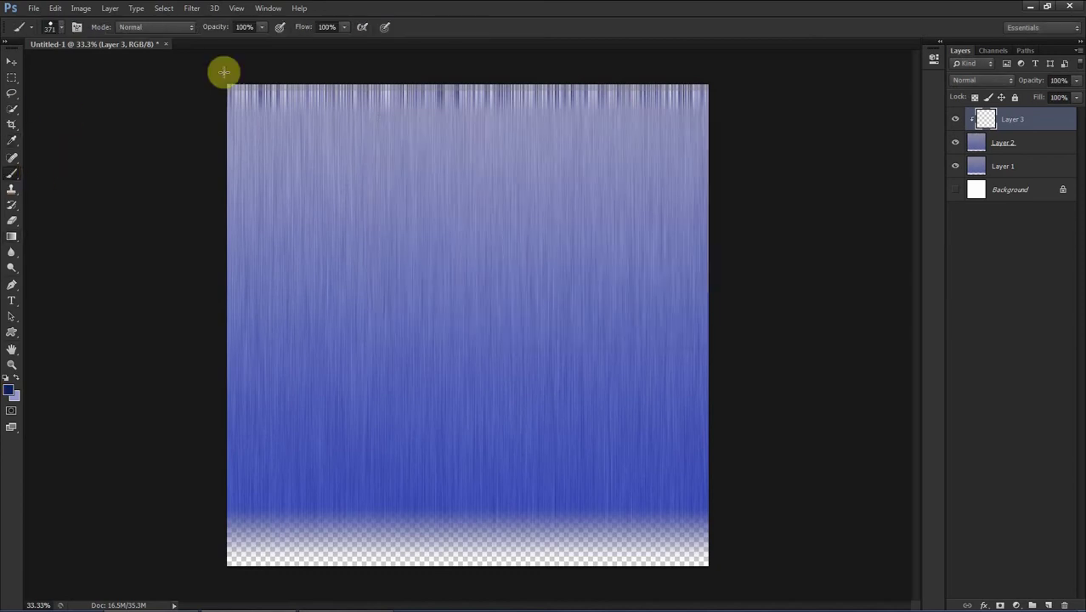
click(62, 26)
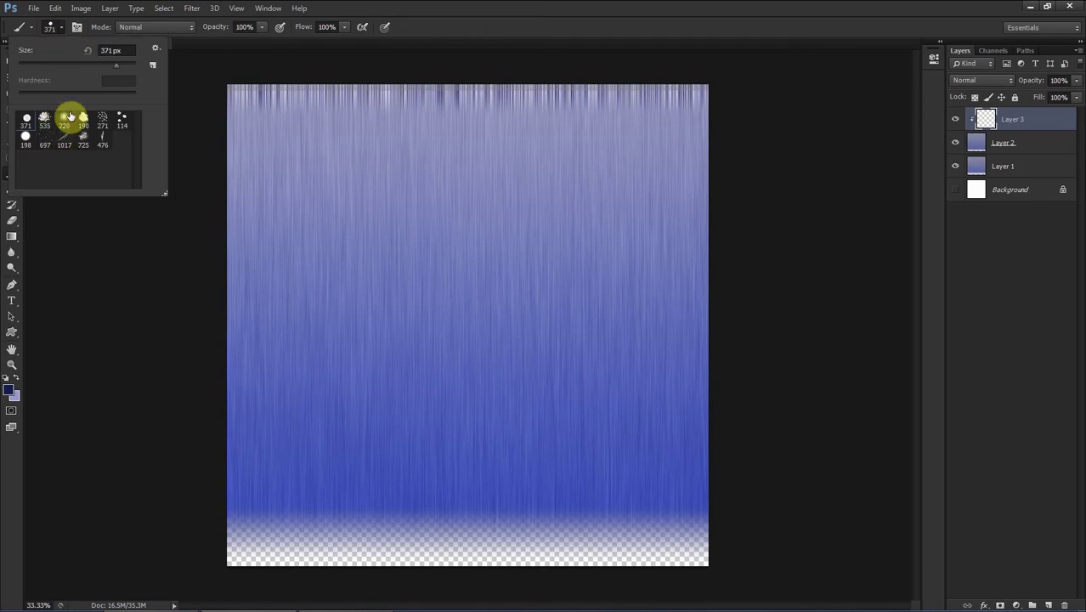
click(180, 93)
mouse_move(194, 77)
mouse_down()
mouse_move(484, 73)
mouse_move(694, 104)
mouse_move(102, 73)
mouse_move(41, 108)
mouse_move(411, 100)
mouse_up()
mouse_move(776, 567)
mouse_down()
mouse_move(718, 560)
mouse_move(637, 519)
mouse_move(176, 528)
mouse_move(102, 514)
mouse_move(75, 478)
mouse_up()
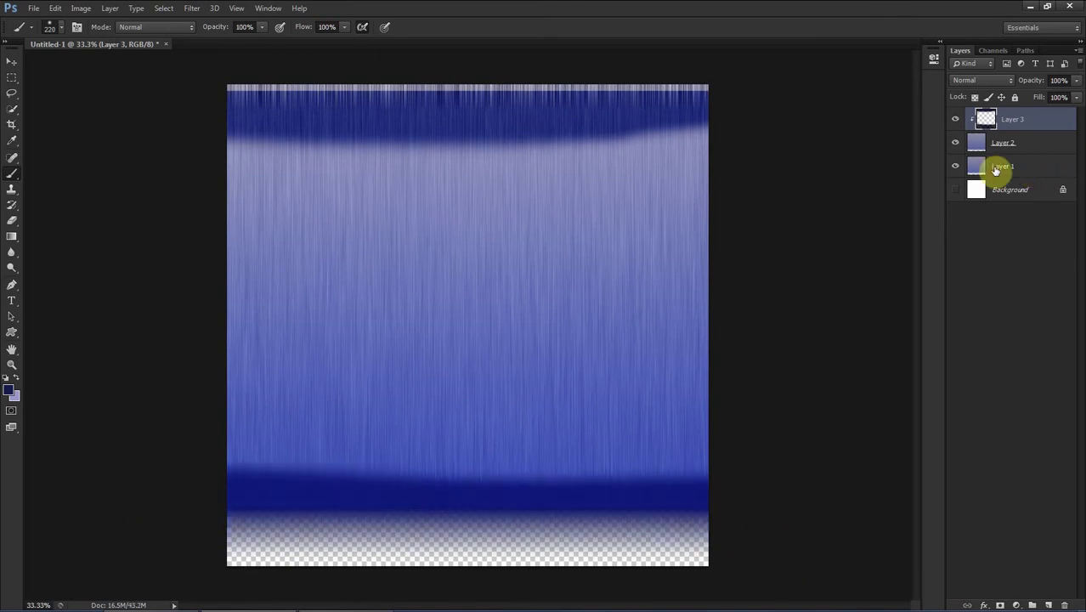
Open Gaussian Blur on Layer 3, previewing a 146-pixel radius.
click(172, 10)
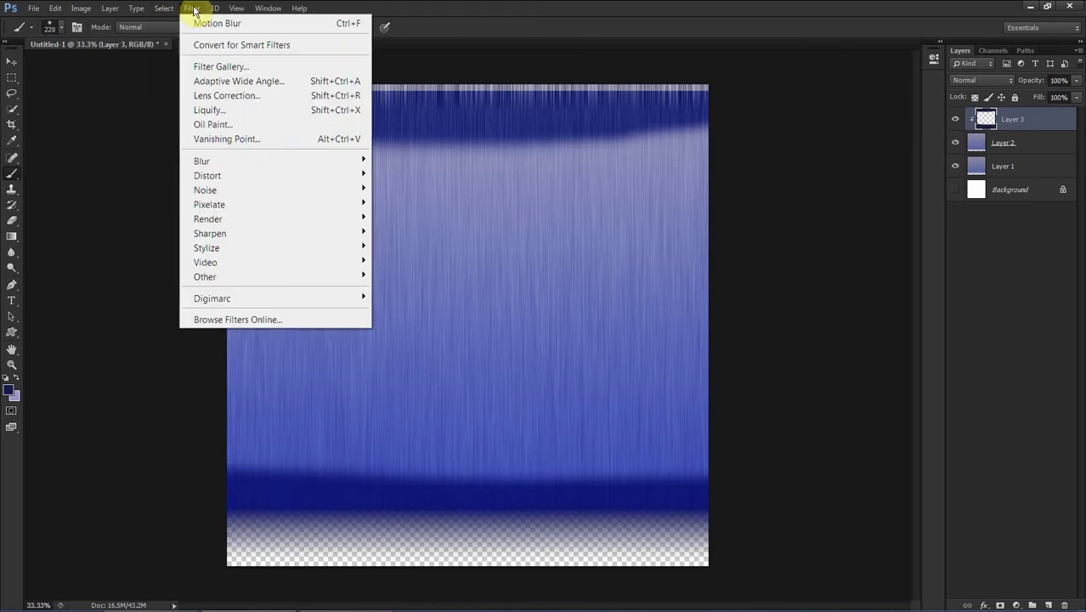
mouse_move(255, 166)
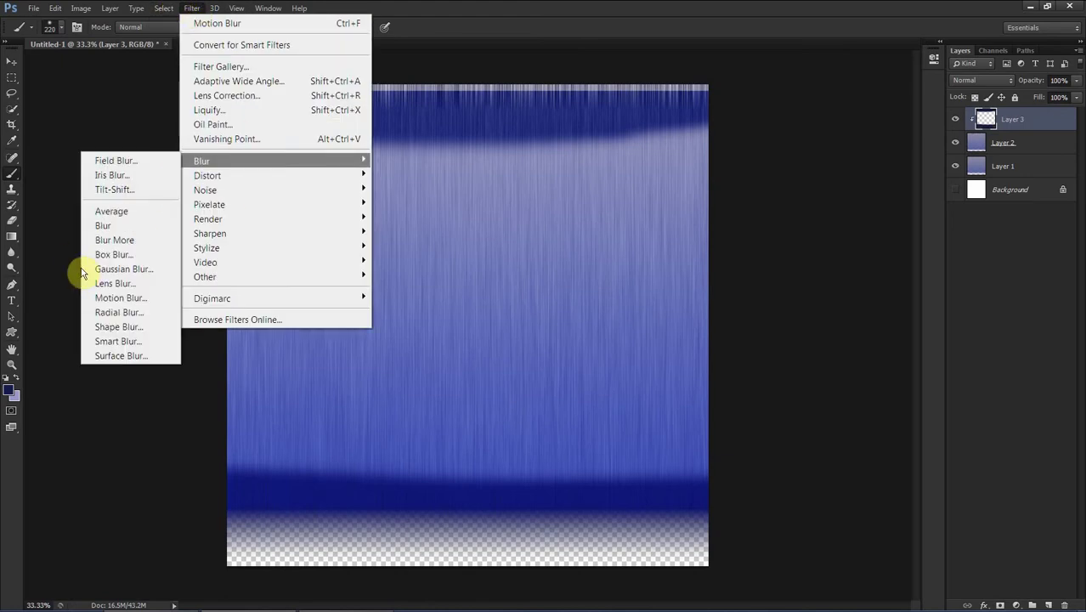
click(128, 270)
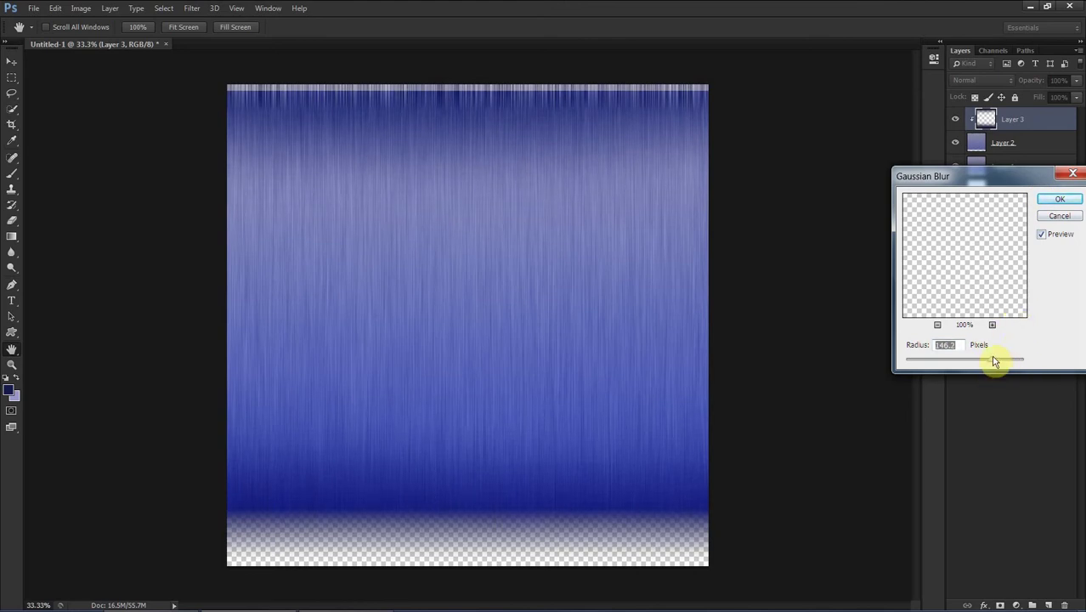
Apply the 146 px Gaussian Blur to Layer 3 and set its blend mode to Overlay.
click(1060, 200)
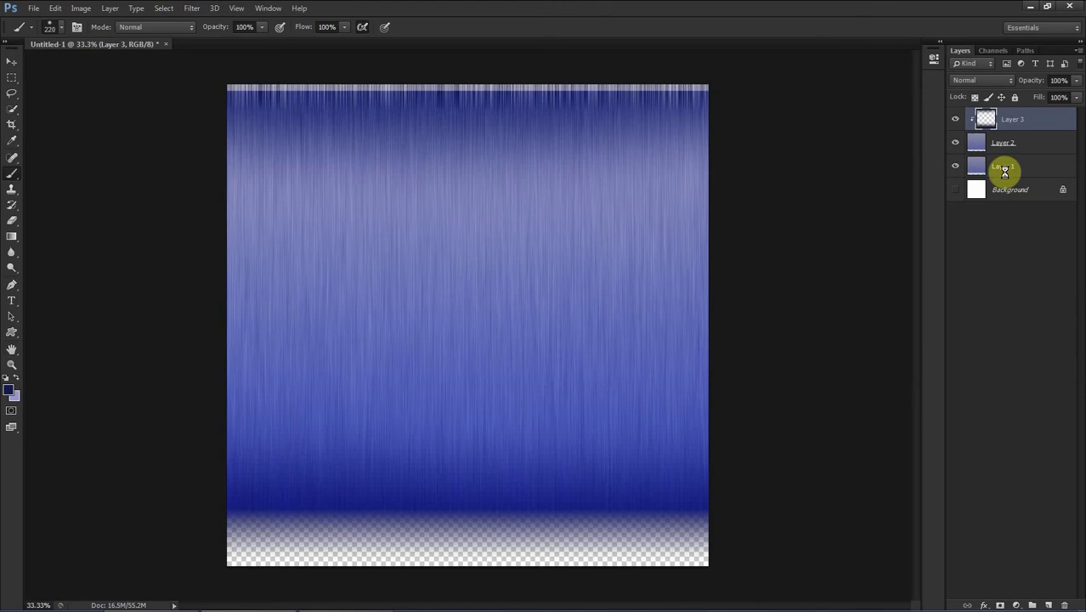
click(977, 83)
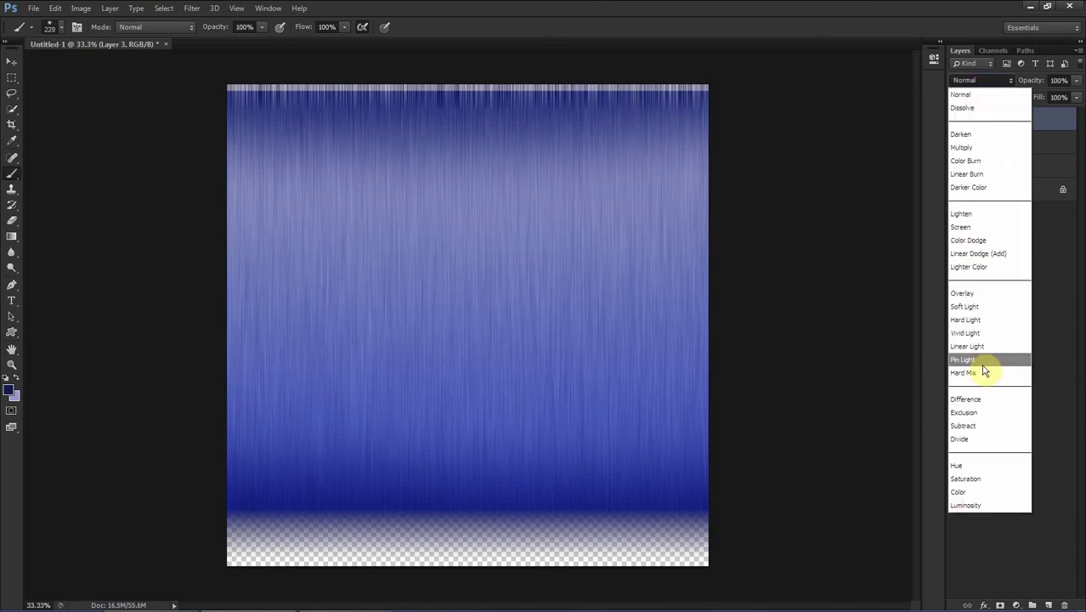
click(982, 293)
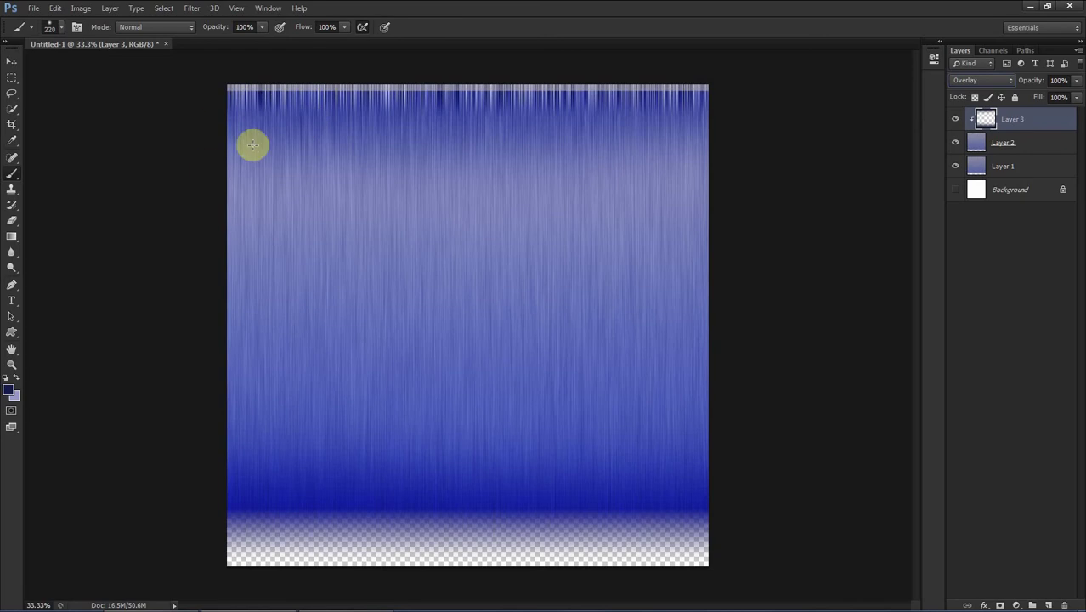
click(1019, 167)
click(1016, 126)
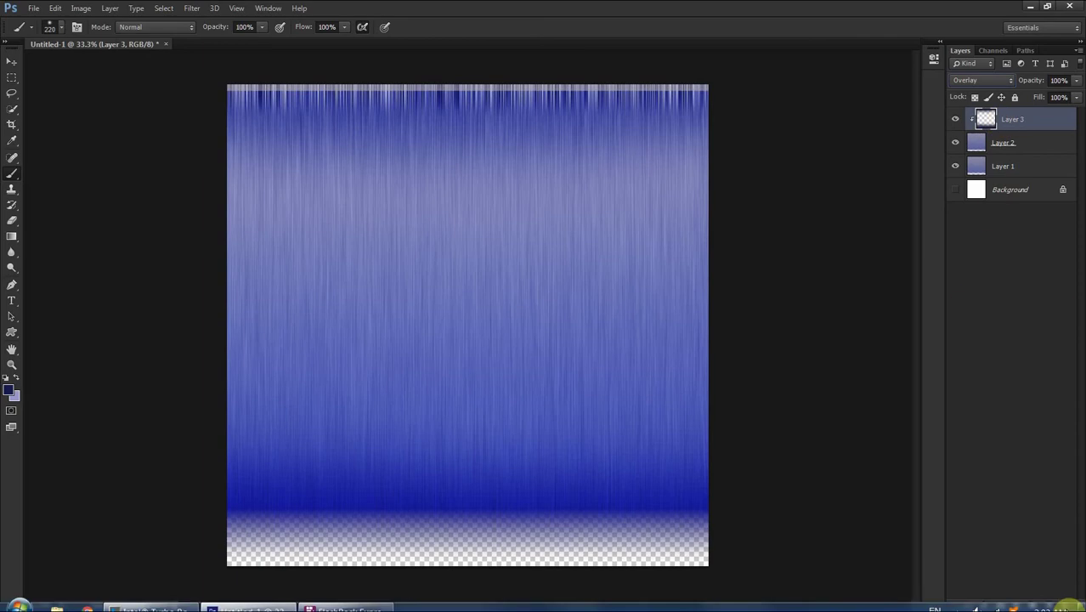
Add Layer 4 and clip it to Layer 3.
click(1051, 604)
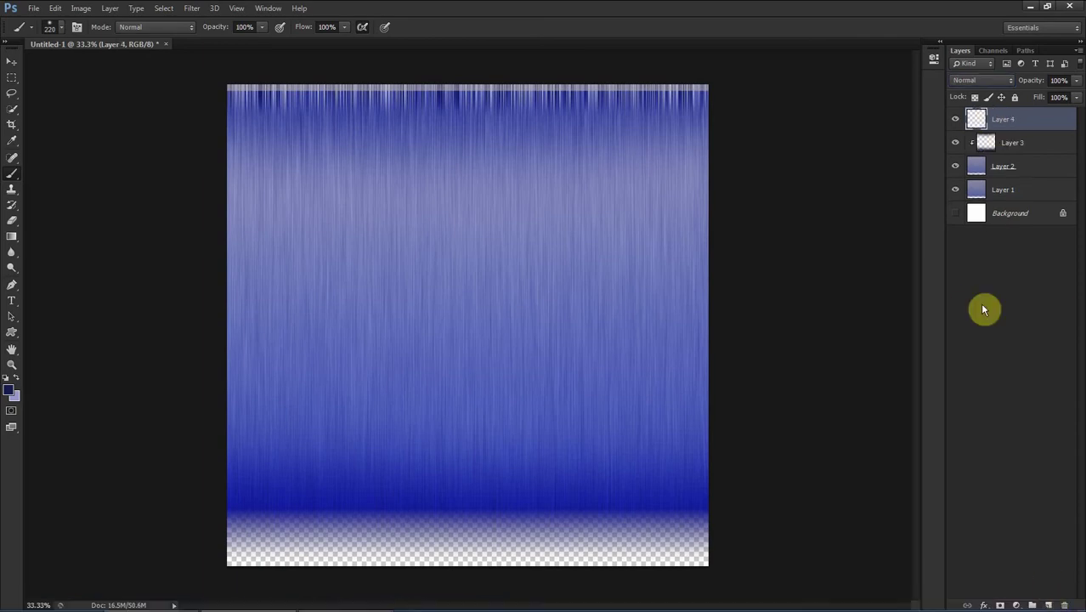
right_click(1001, 123)
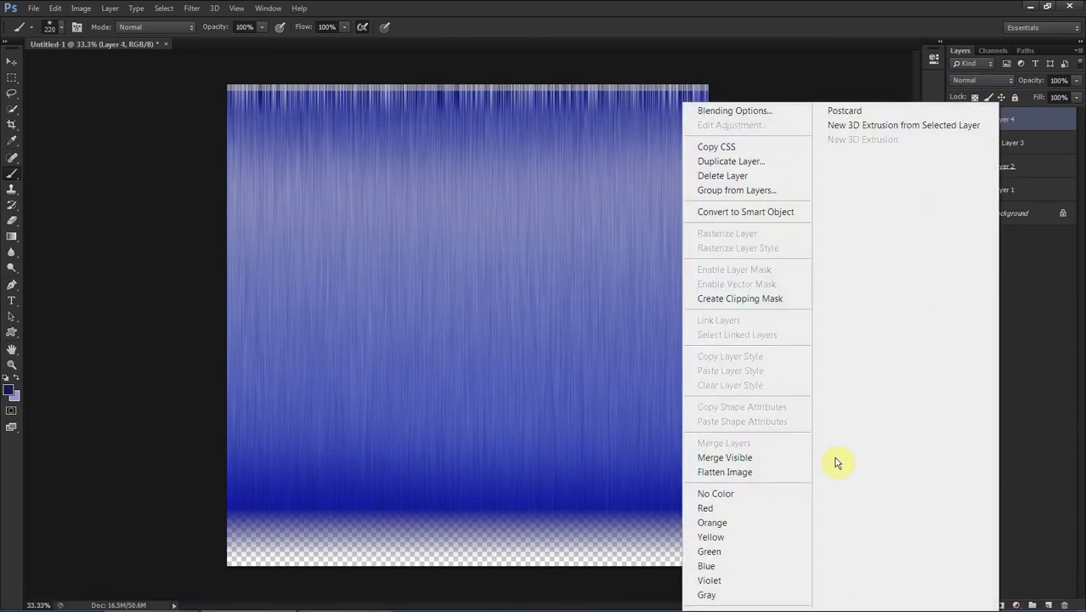
click(782, 299)
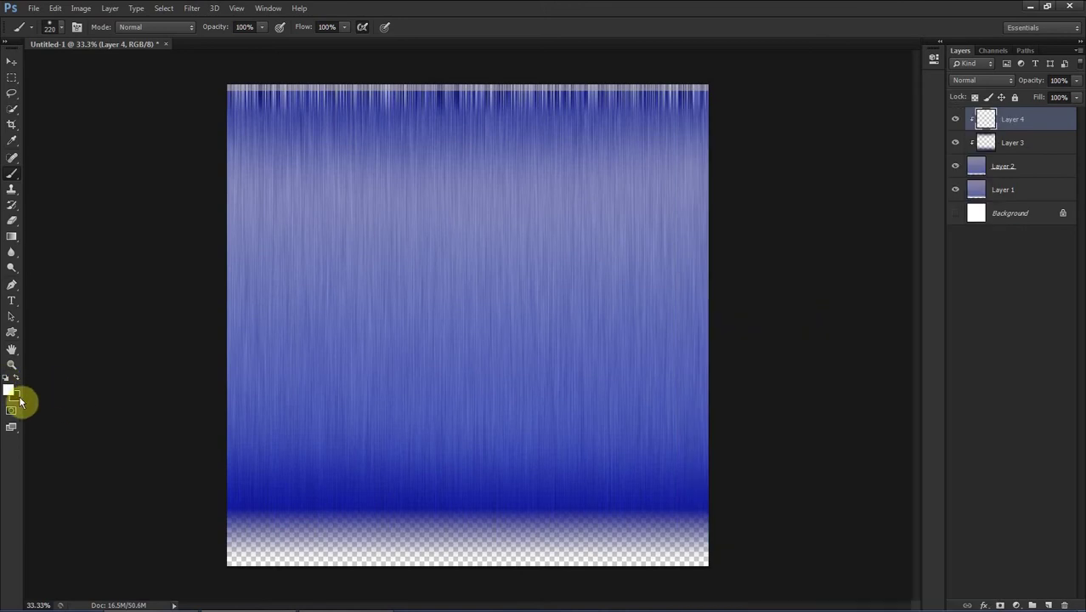
Brush a pale grey-blue highlight band across the middle of the strands.
click(9, 388)
click(554, 217)
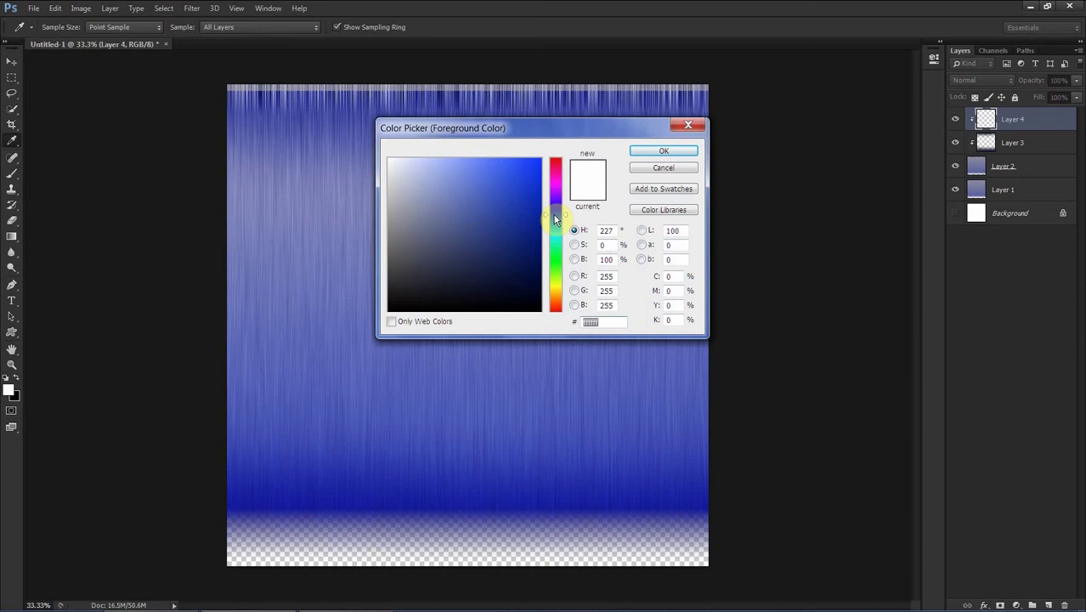
click(396, 188)
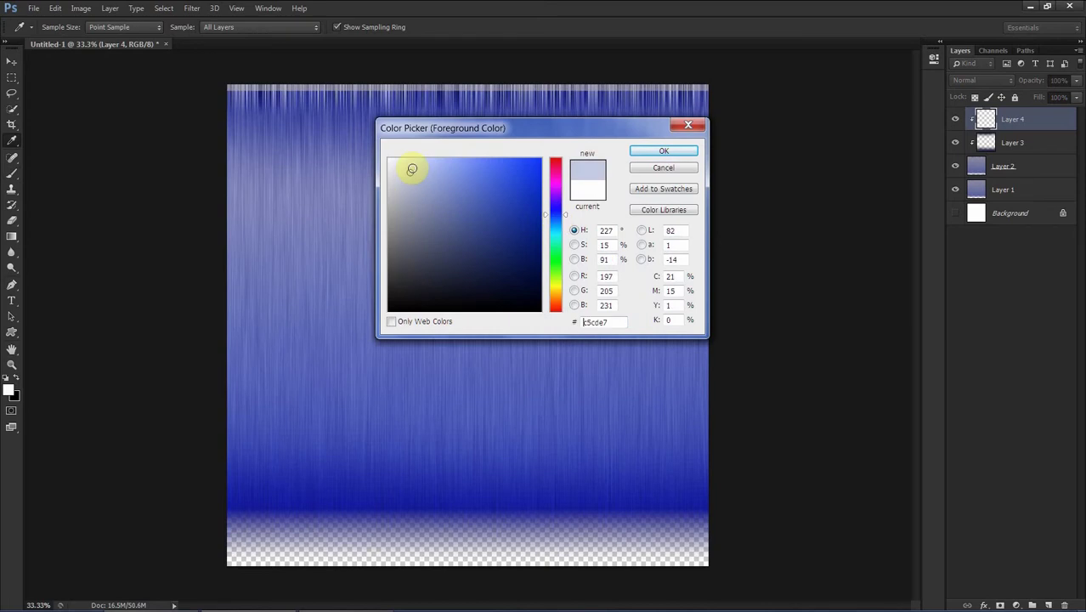
drag(415, 162, 416, 163)
click(693, 158)
key(b)
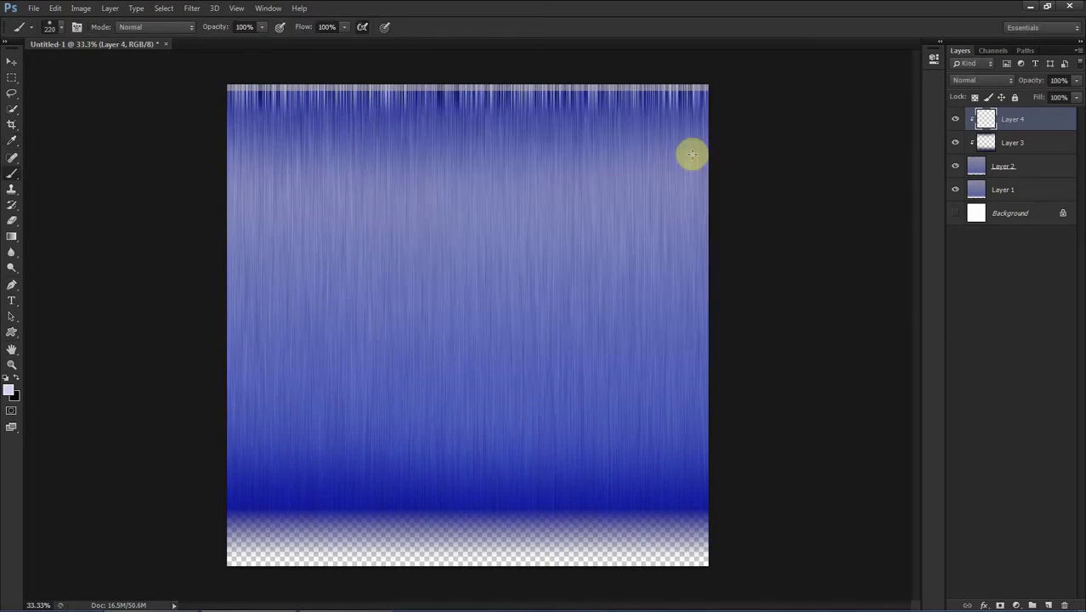
mouse_move(156, 313)
mouse_down()
mouse_move(606, 301)
mouse_move(136, 315)
mouse_move(92, 272)
mouse_move(390, 318)
mouse_move(808, 289)
mouse_move(732, 306)
mouse_move(436, 306)
mouse_move(122, 283)
mouse_up()
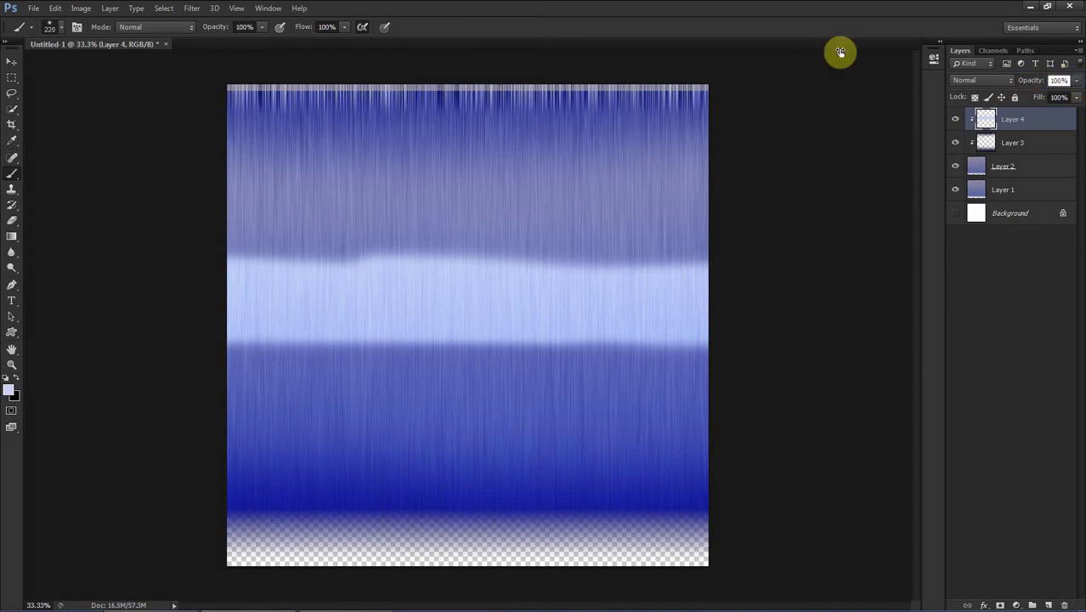
Gaussian-blur the pale blue highlight band on Layer 4.
click(233, 7)
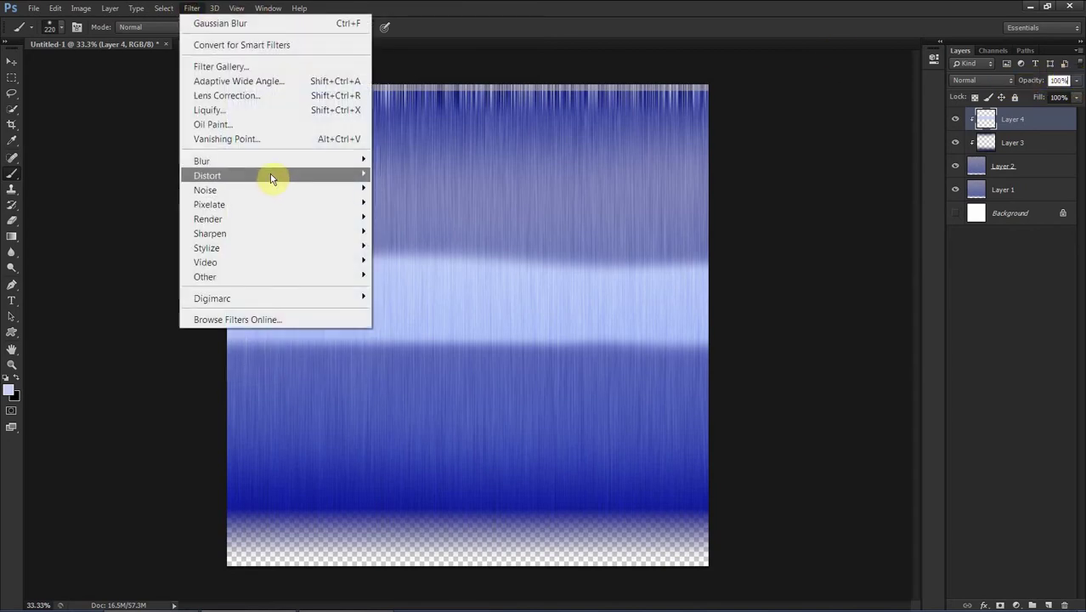
mouse_move(261, 160)
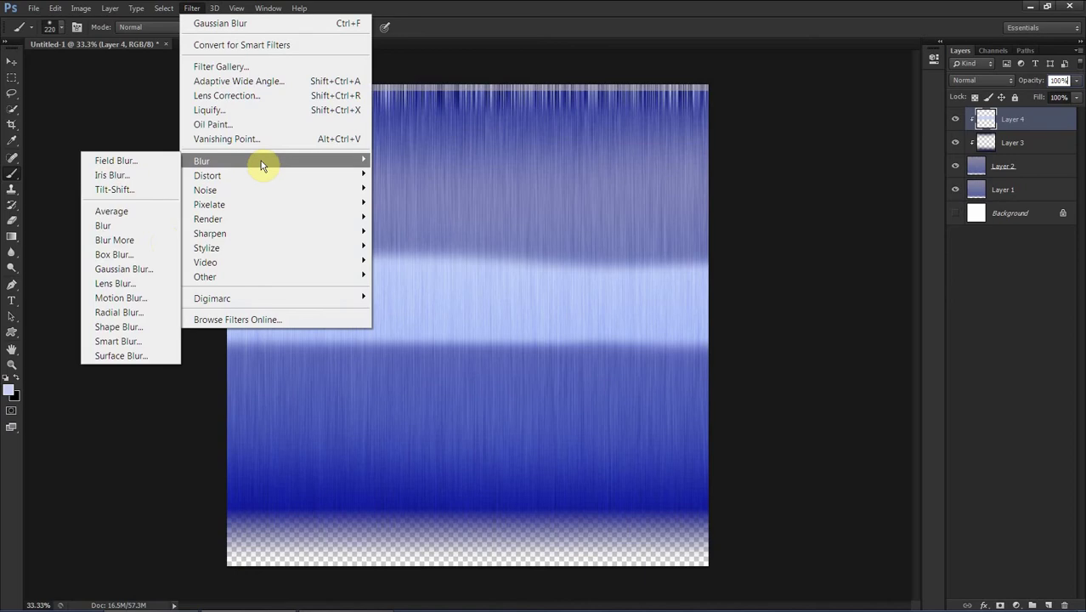
click(161, 269)
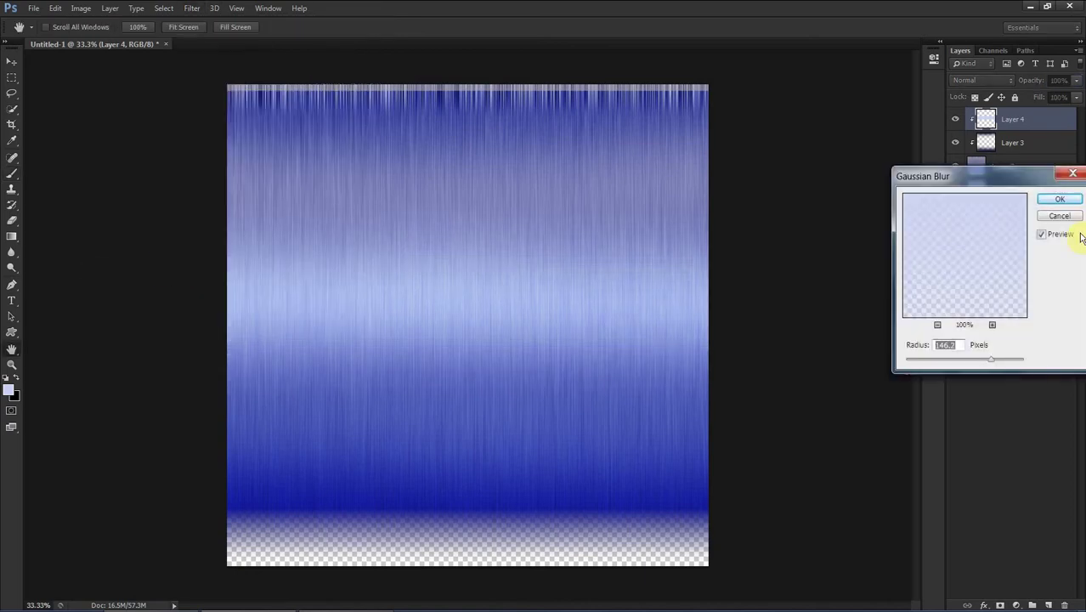
click(1062, 201)
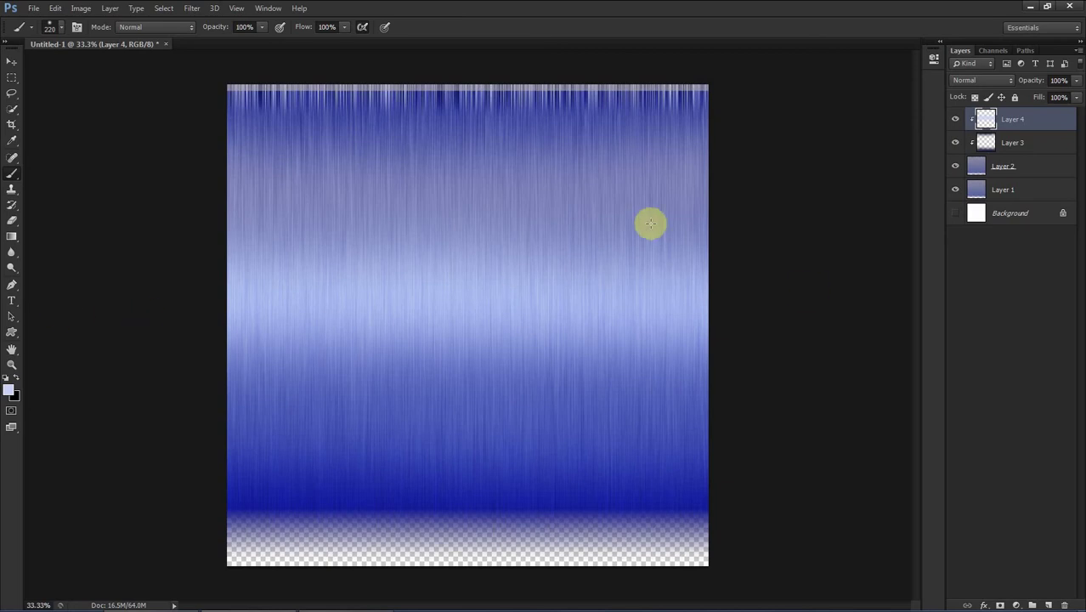
click(1006, 177)
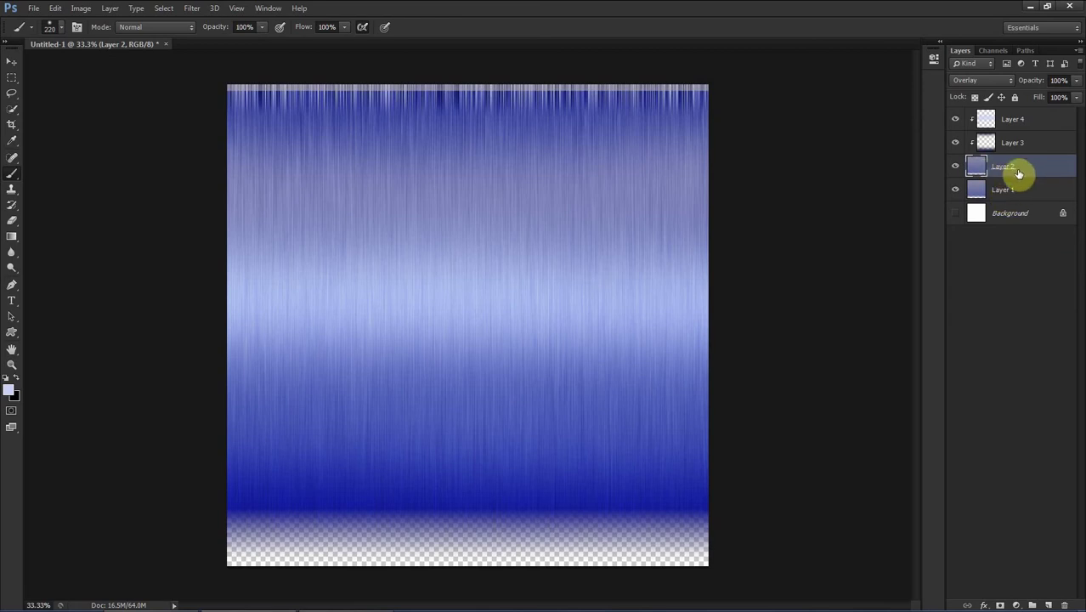
click(1001, 147)
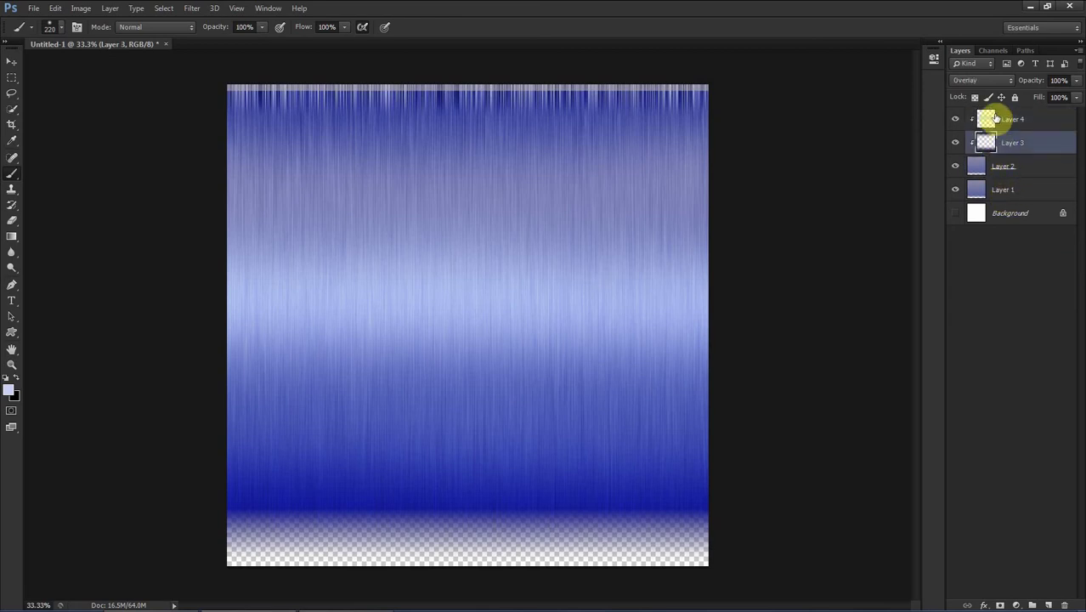
click(991, 120)
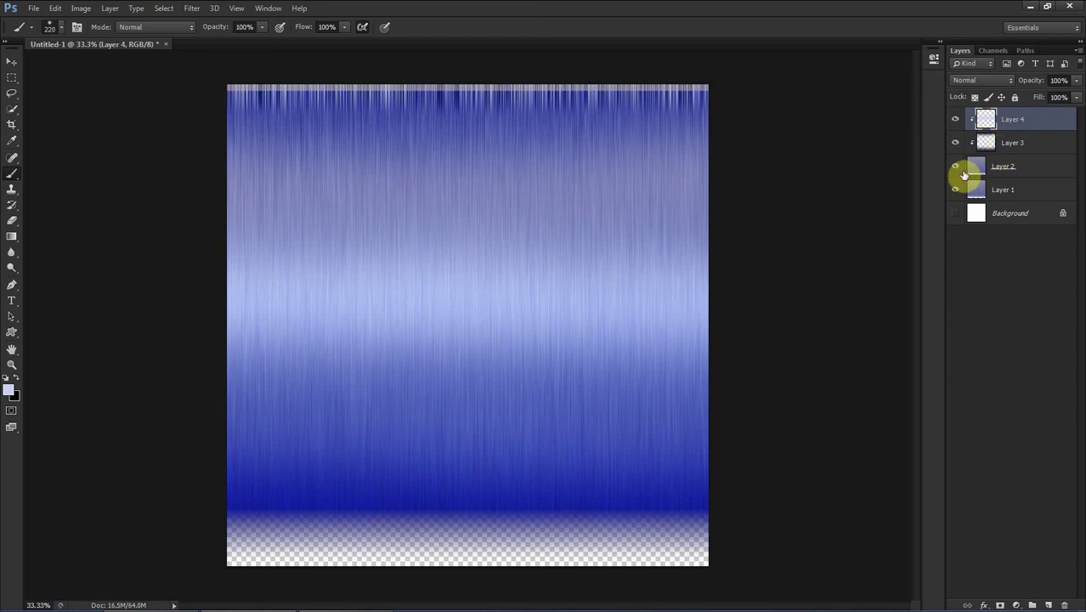
click(973, 166)
click(995, 85)
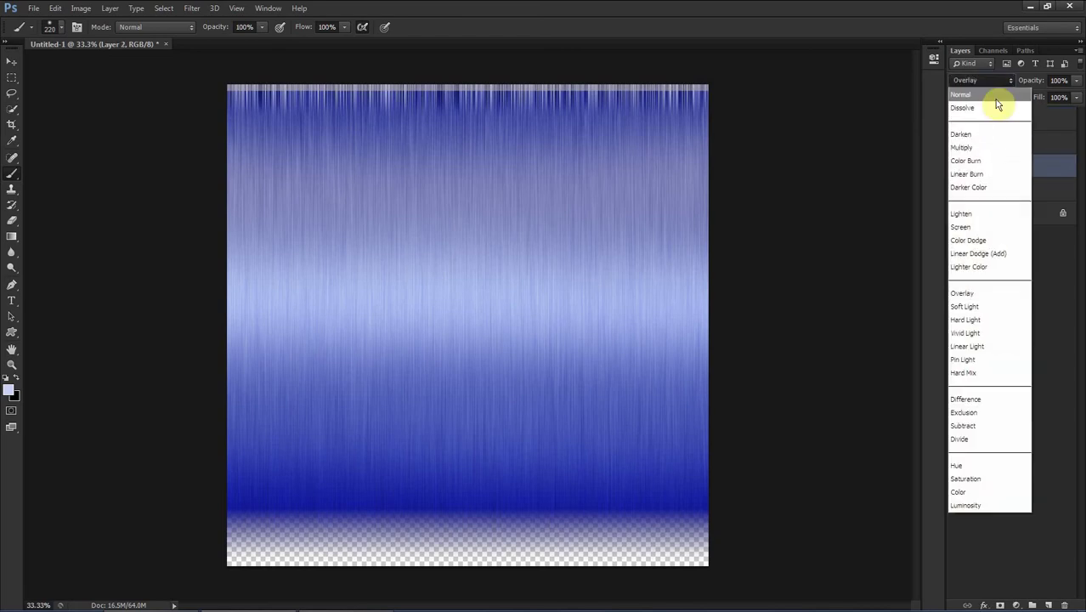
click(998, 97)
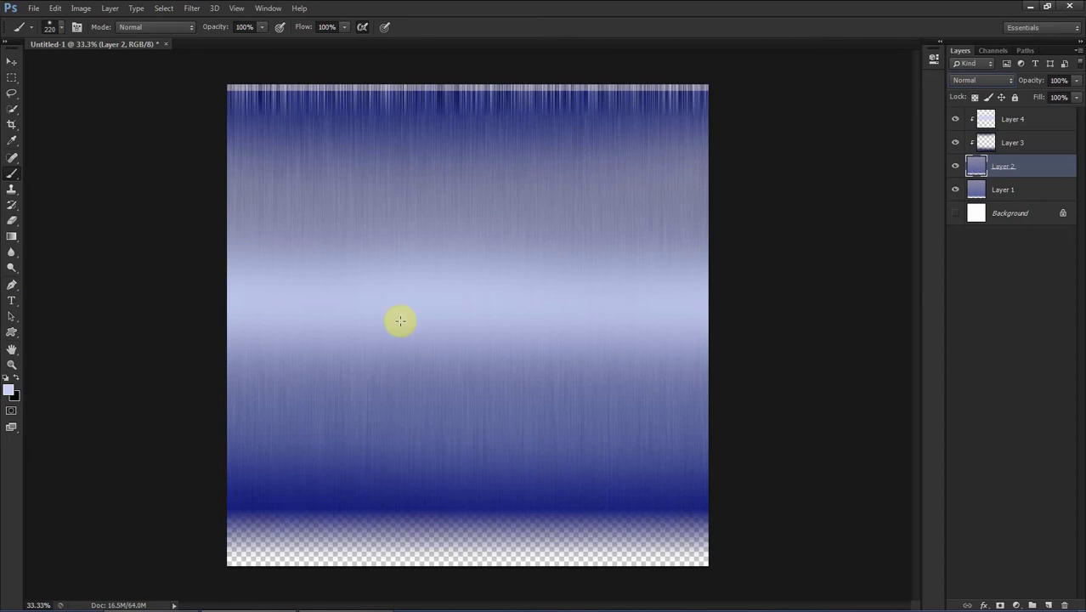
click(1010, 83)
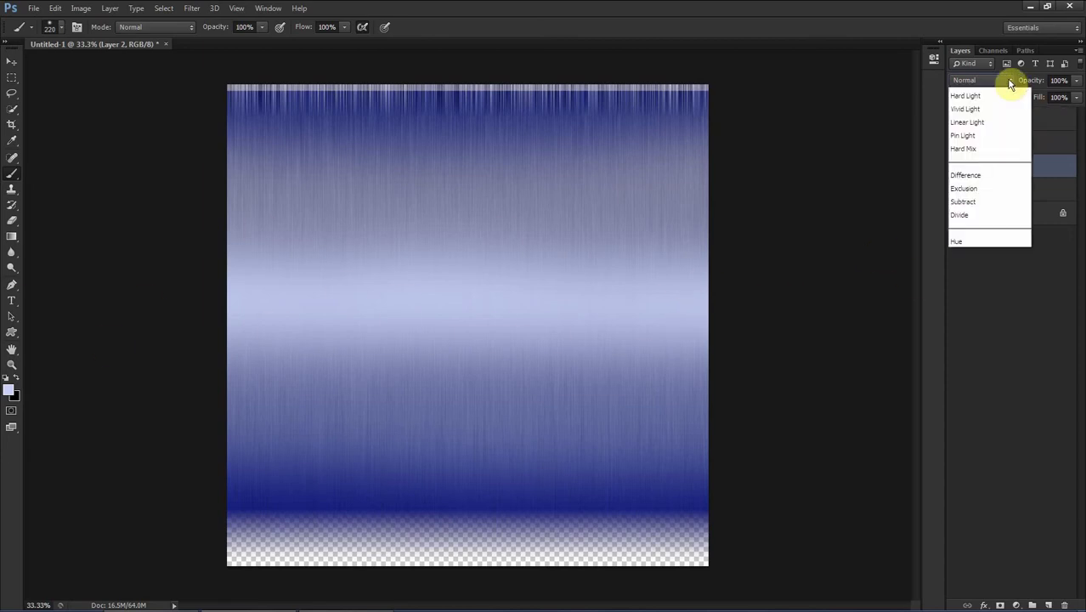
click(978, 297)
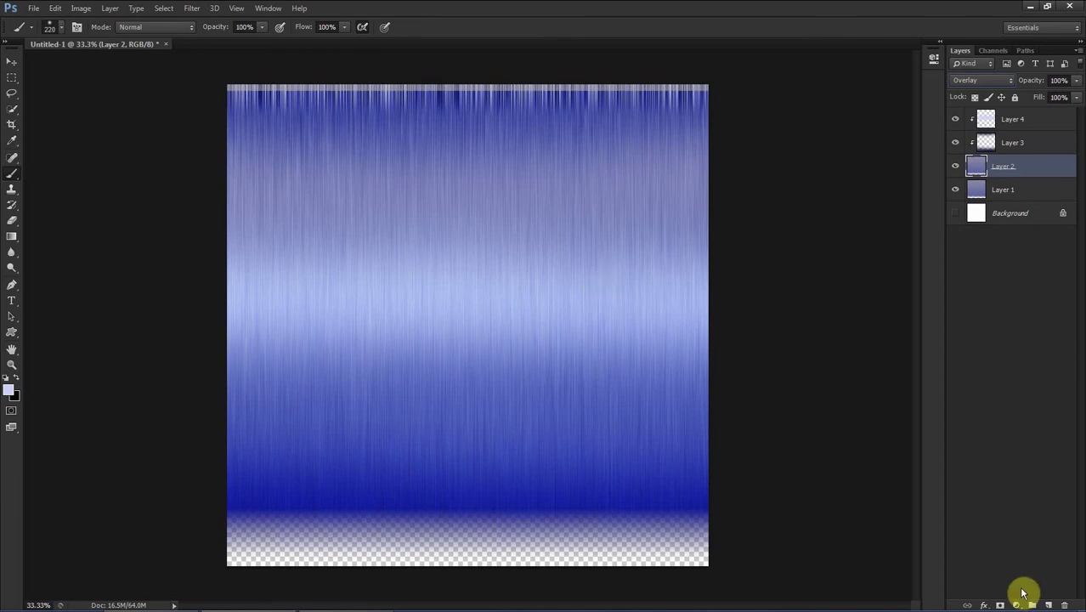
Add Layer 5 above Layer 2, set foreground to light purple #cd93ff, and choose the 271 px brush.
click(1049, 604)
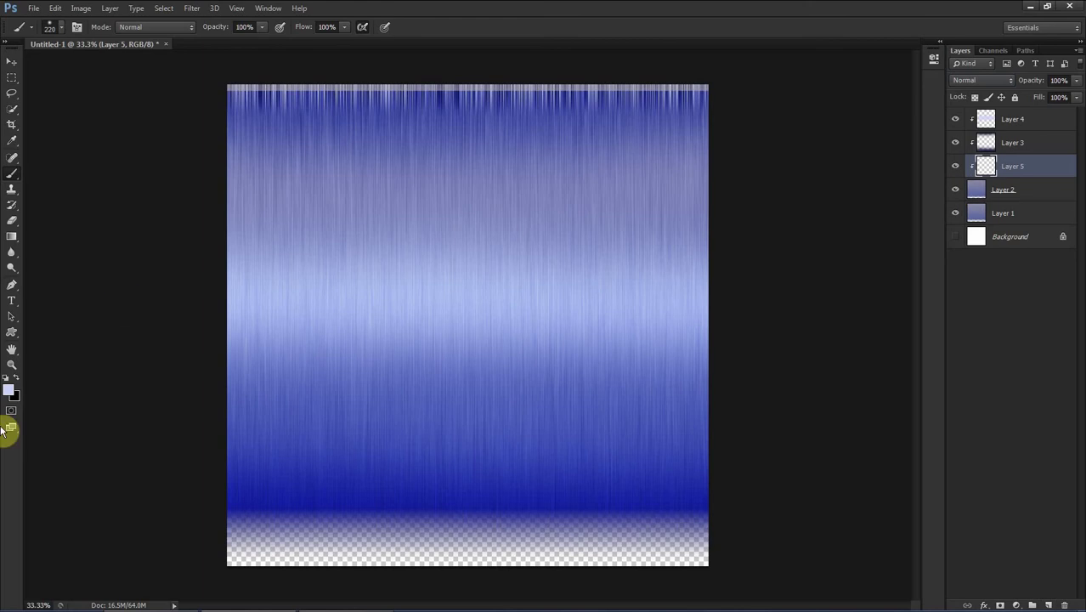
click(6, 392)
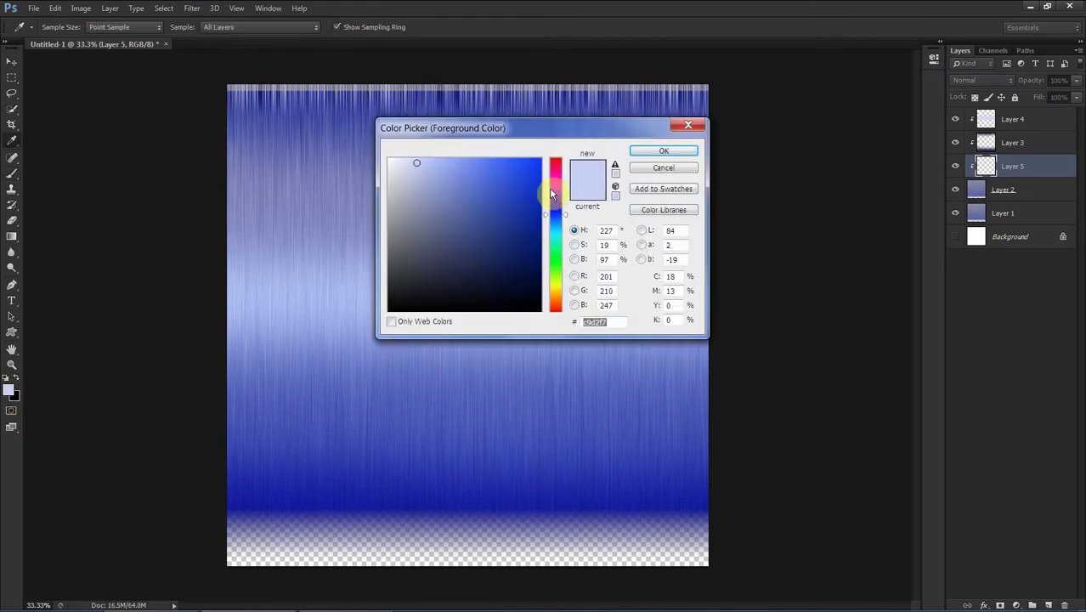
click(550, 195)
click(453, 155)
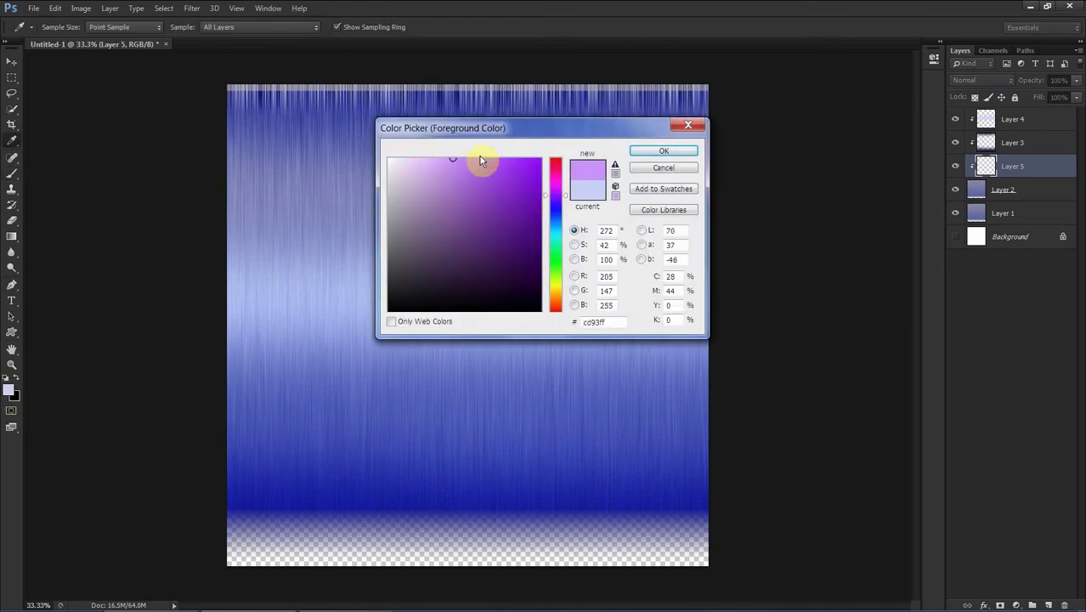
click(662, 152)
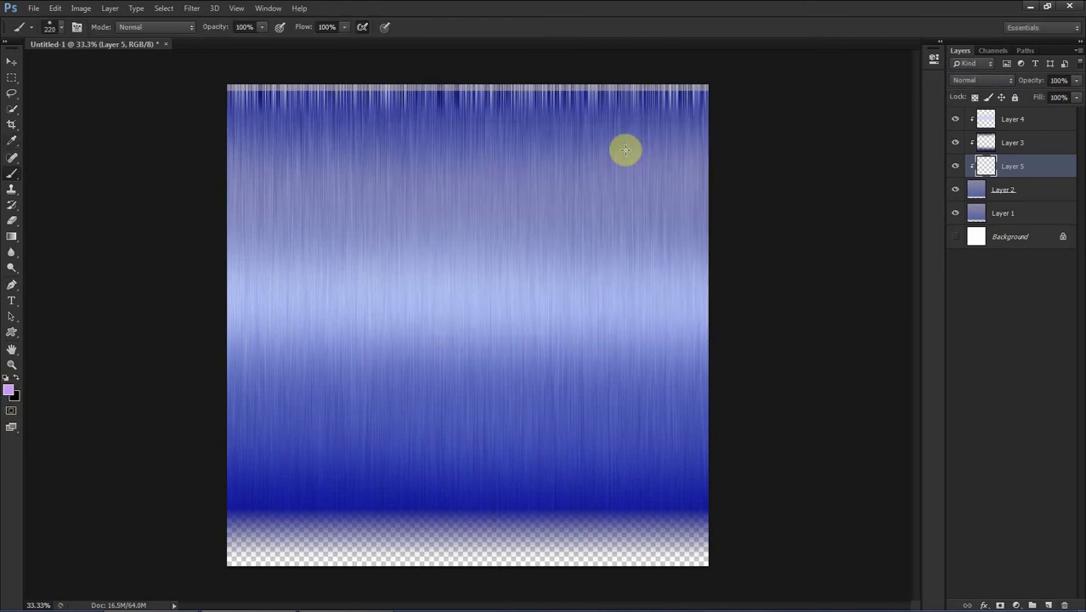
click(62, 29)
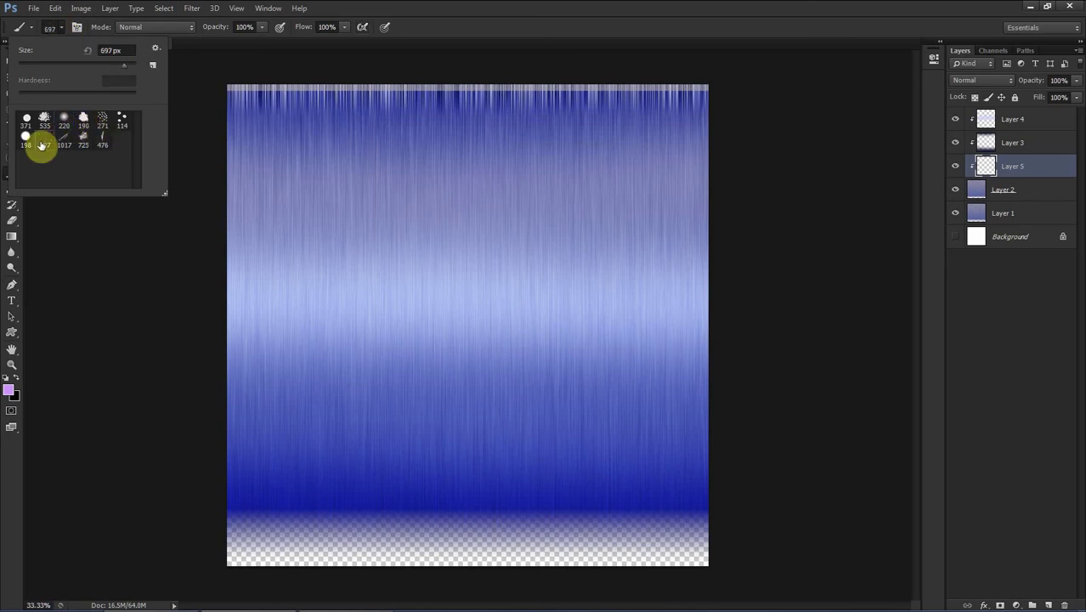
Paint the first lilac vertical strand down the left of the hair texture on Layer 5.
click(290, 97)
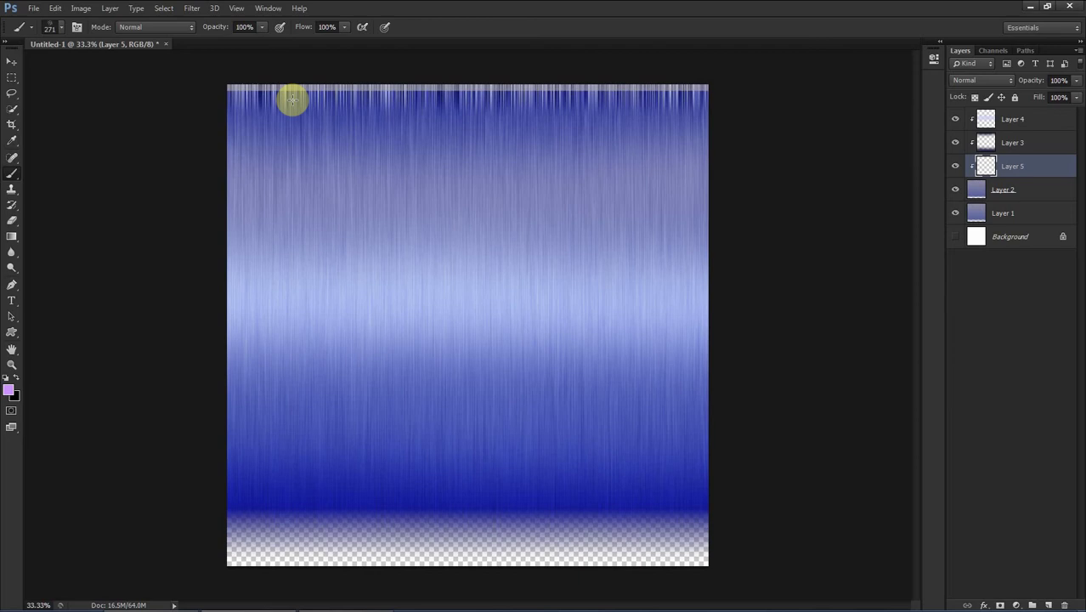
mouse_move(291, 97)
mouse_down()
mouse_move(299, 430)
mouse_move(331, 605)
mouse_up()
key(ctrl+z)
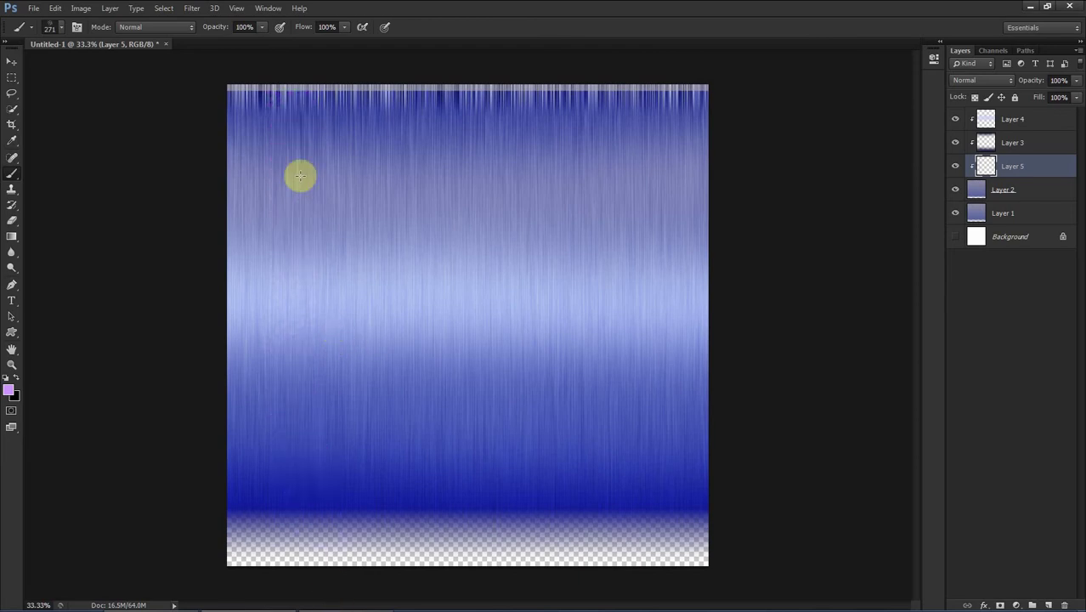
mouse_move(305, 89)
mouse_down()
mouse_move(339, 537)
mouse_move(313, 511)
mouse_up()
key(ctrl+z)
click(314, 104)
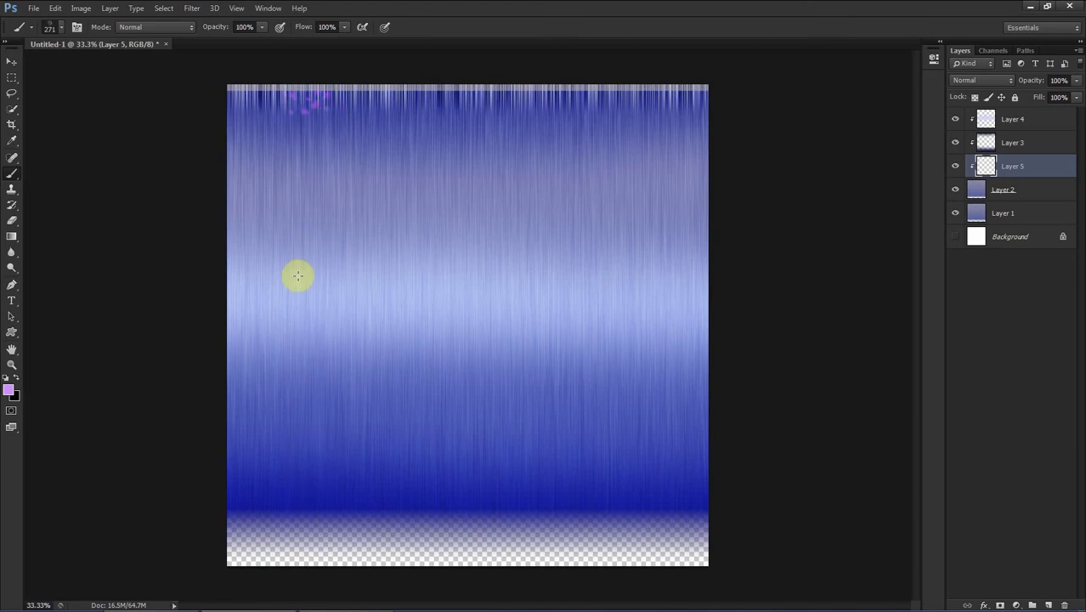
key(ctrl+z)
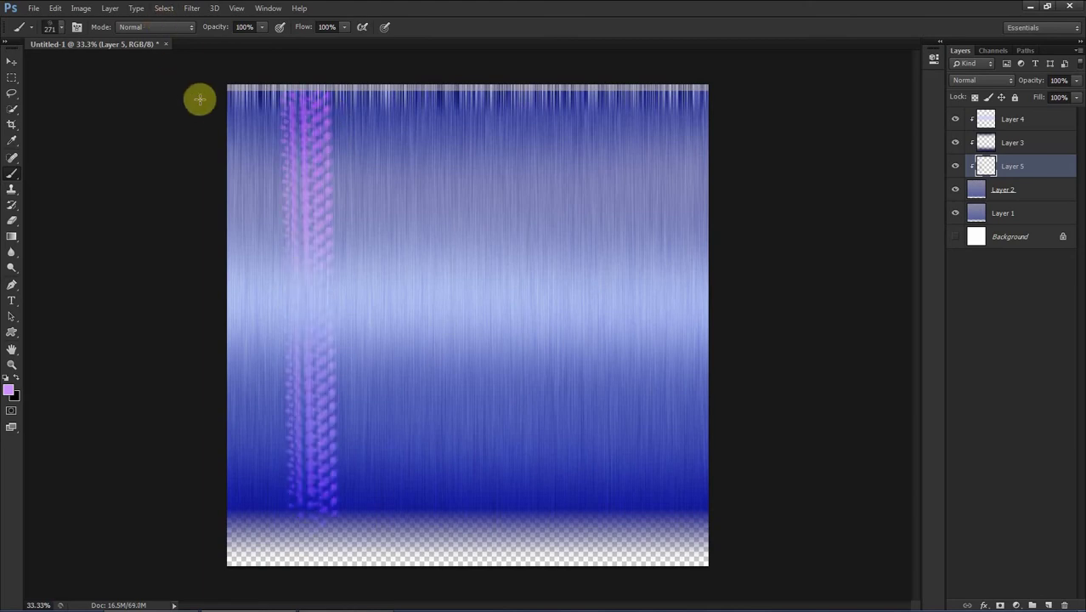
Add two more straight lilac strands in the middle and on the right, then bring up the Filter menu.
click(468, 97)
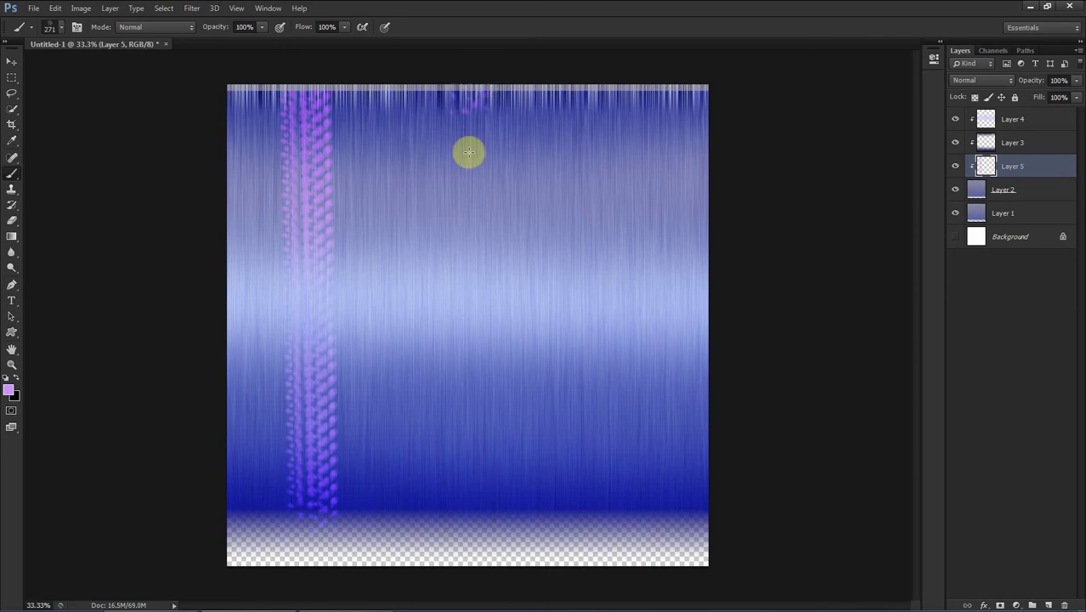
shift+click(477, 527)
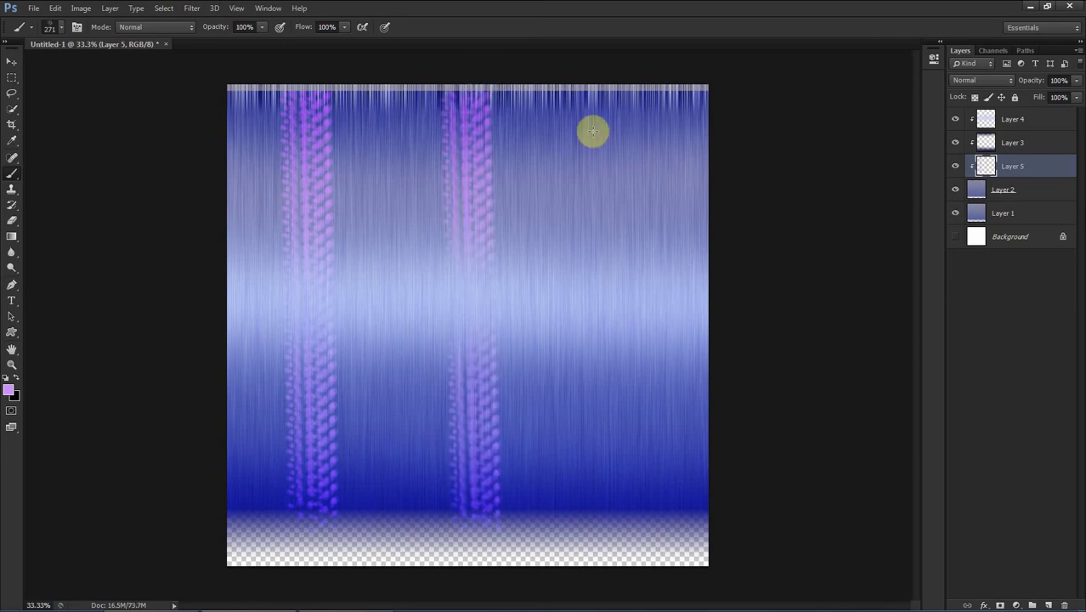
click(609, 88)
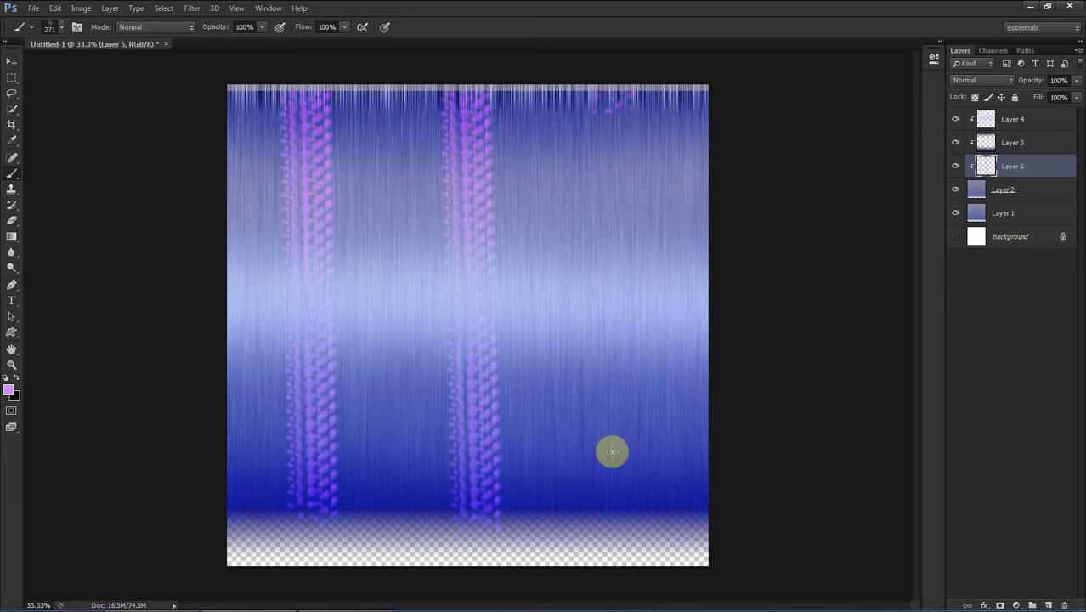
shift+click(611, 519)
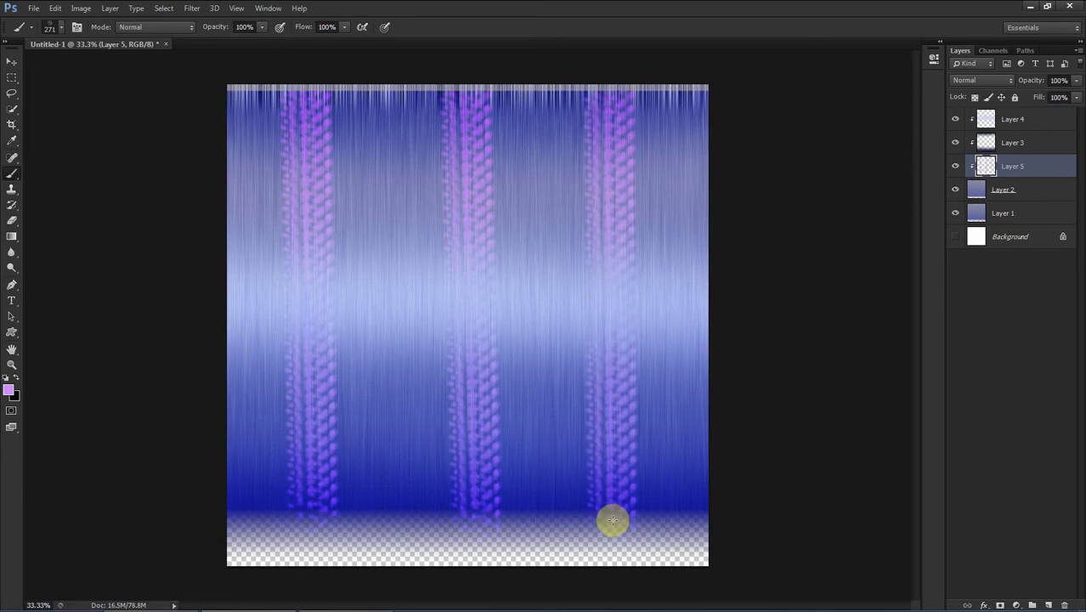
click(193, 8)
Soften the lilac strands with a Gaussian Blur at a slightly lowered radius.
mouse_move(251, 161)
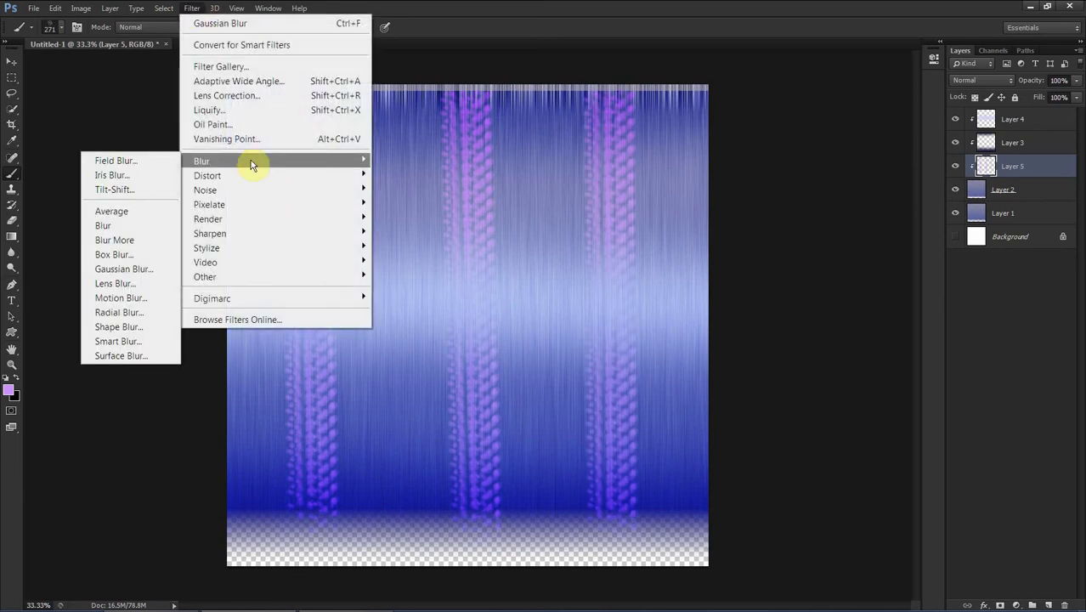
click(119, 269)
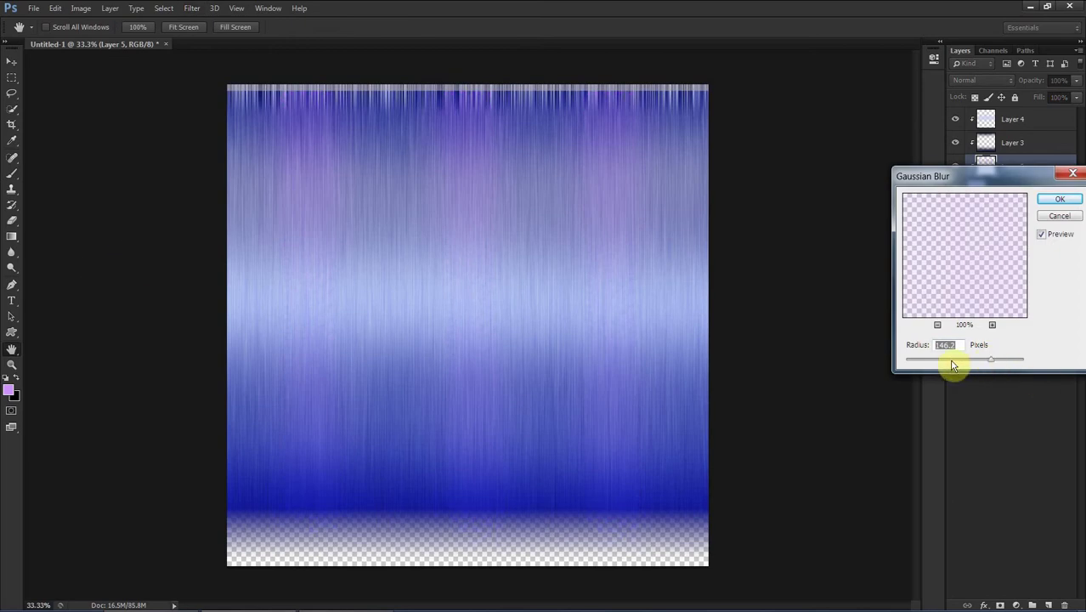
mouse_move(989, 364)
mouse_down()
mouse_move(953, 363)
mouse_move(968, 359)
mouse_up()
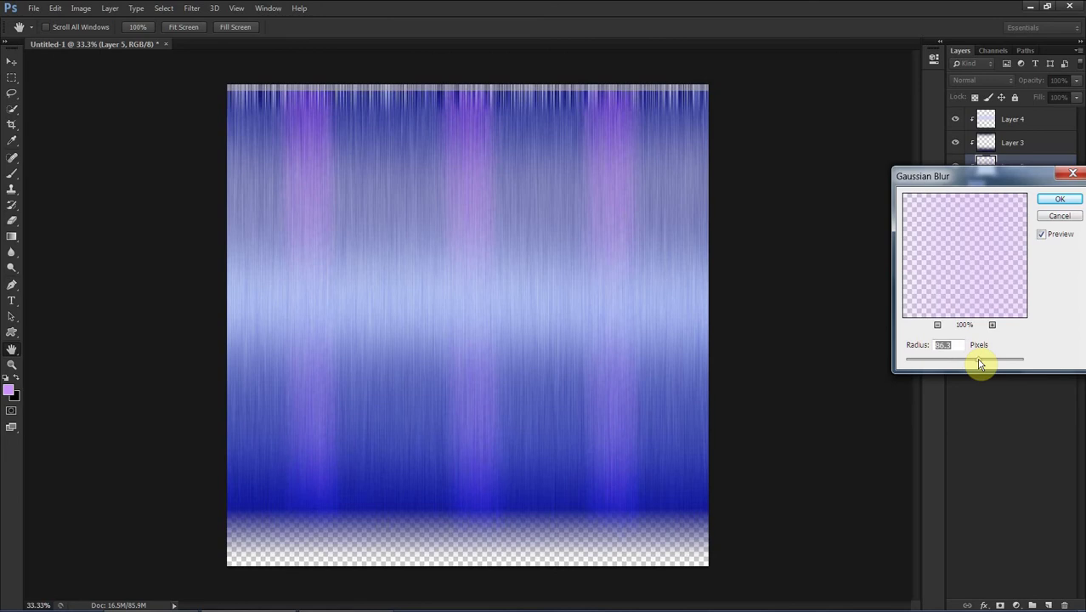
click(1062, 200)
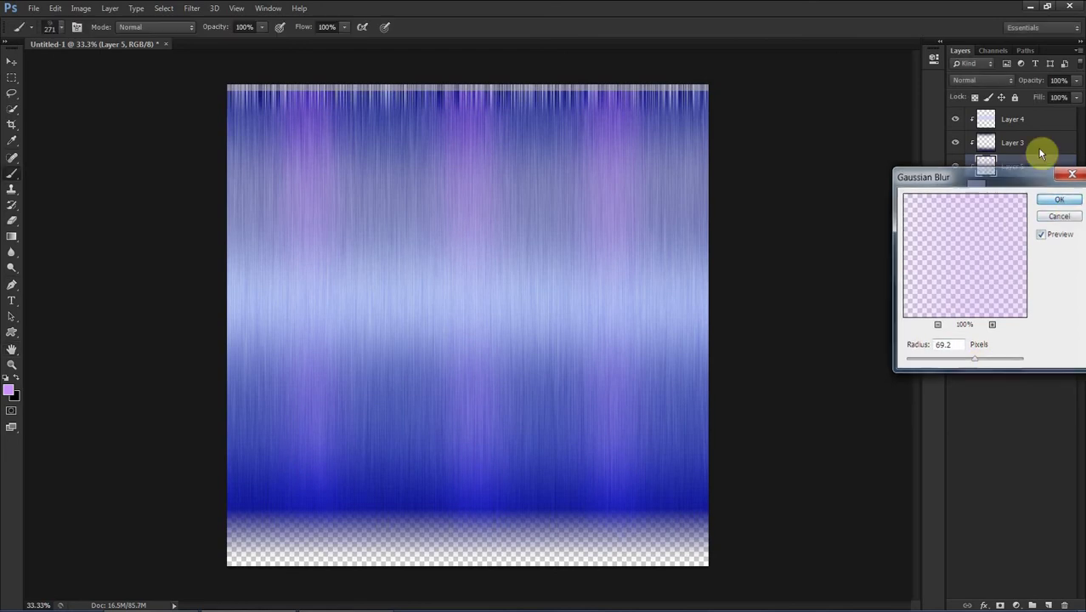
Compare Color, Hue, Luminosity and Color Dodge blend modes on Layer 5.
click(994, 80)
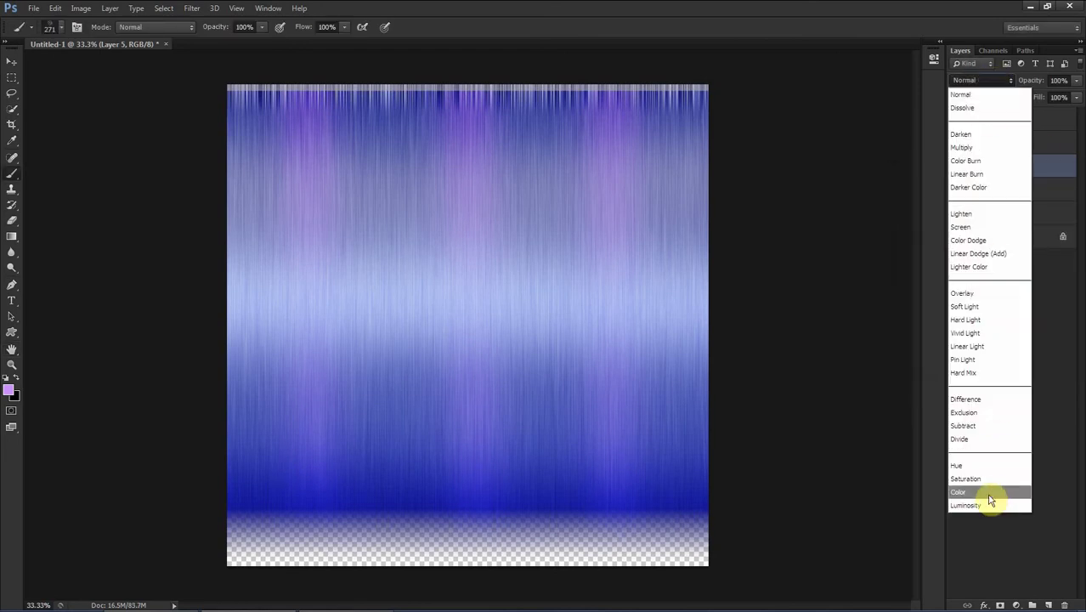
click(988, 493)
click(1004, 80)
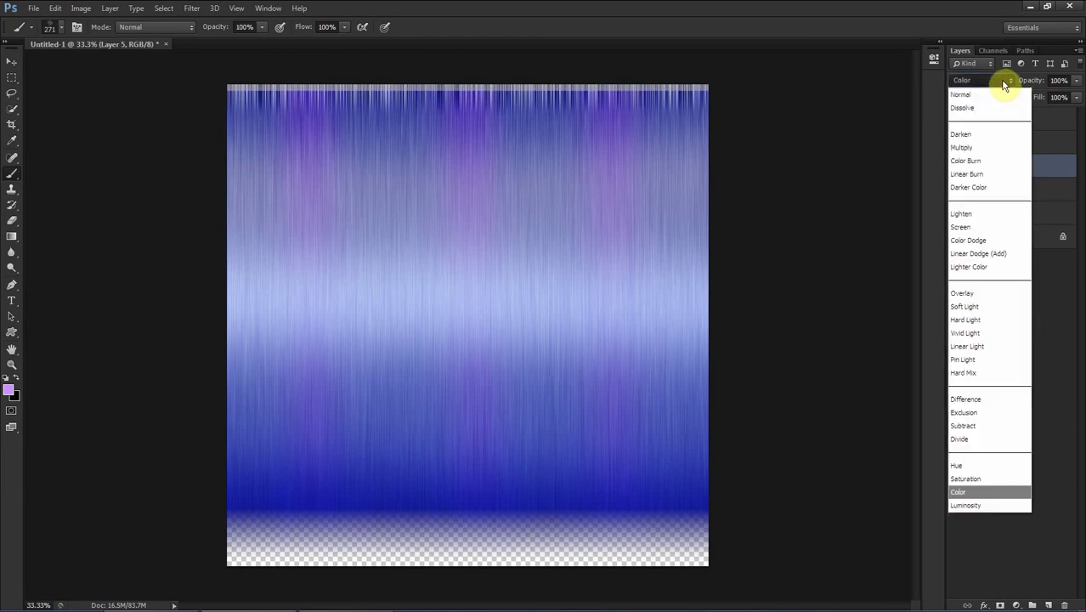
click(984, 463)
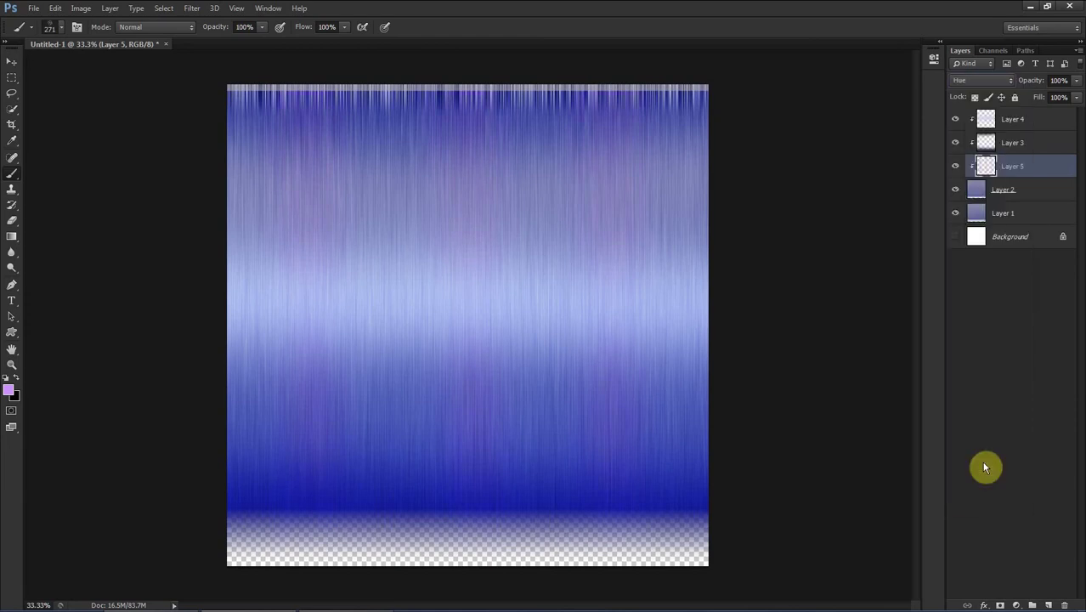
click(1005, 80)
click(968, 506)
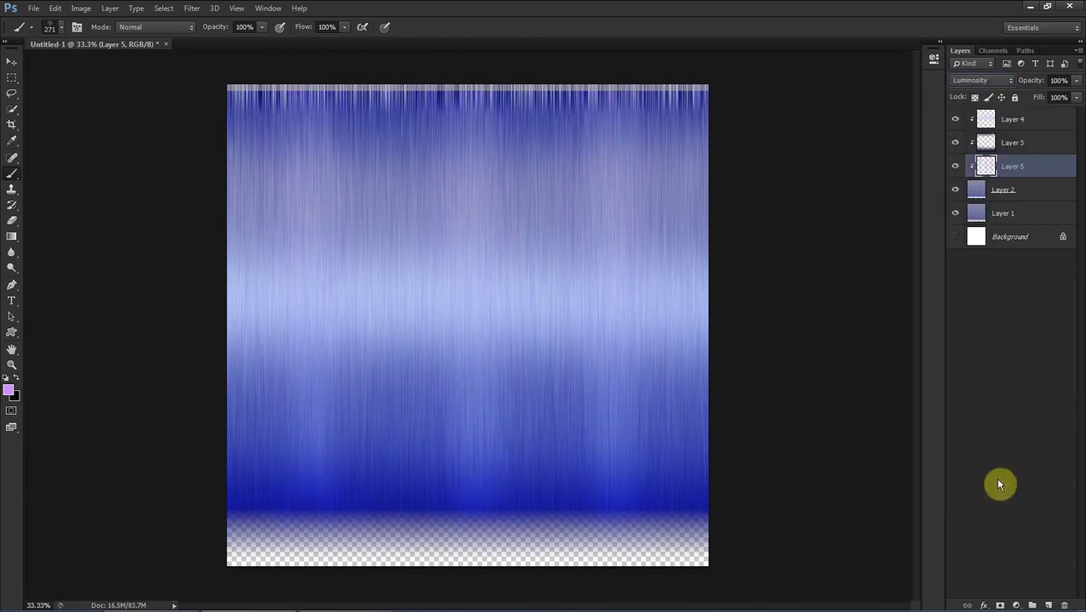
click(971, 79)
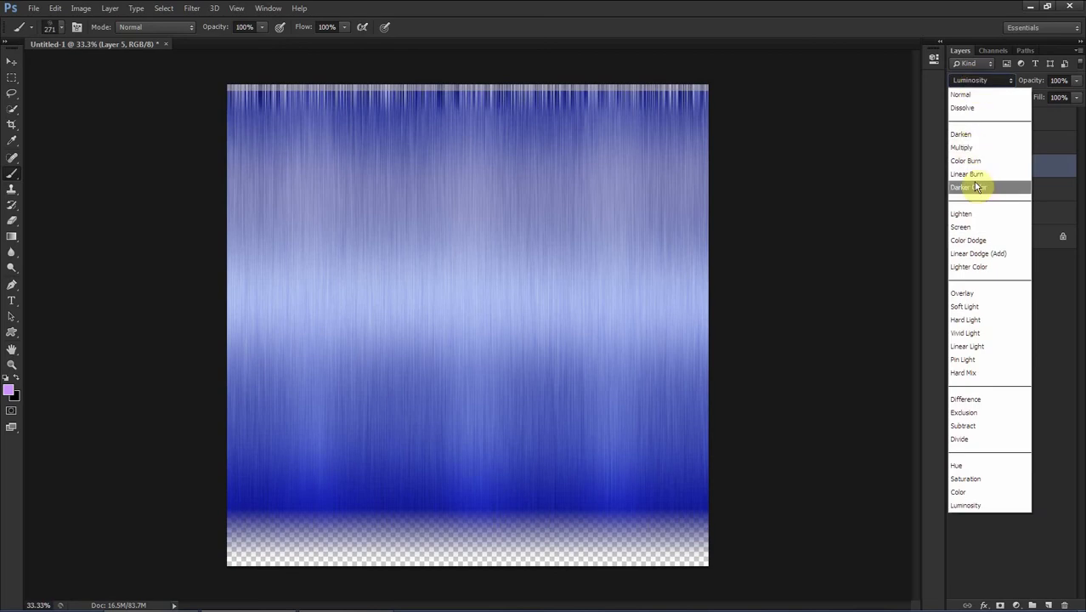
click(977, 241)
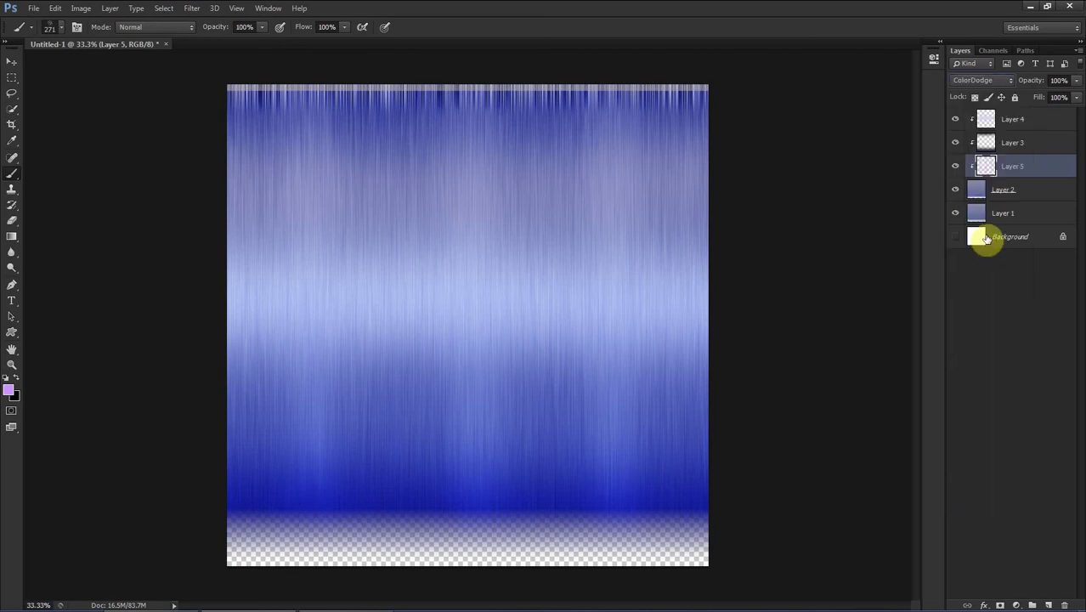
Try Multiply, Overlay, Hue and Saturation, then settle Layer 5 on Color blending.
click(980, 83)
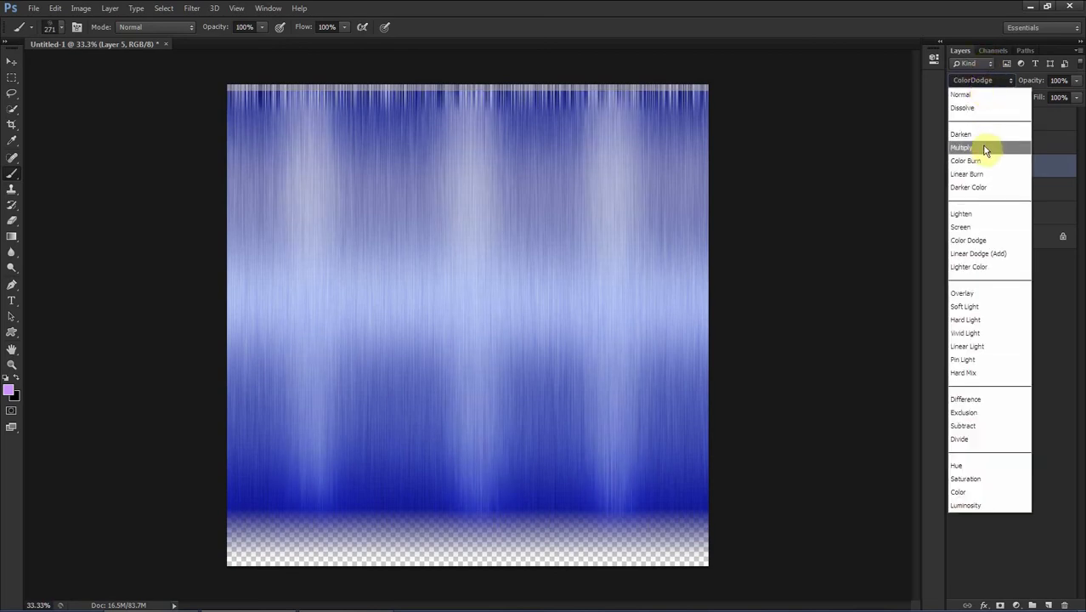
click(987, 143)
click(985, 81)
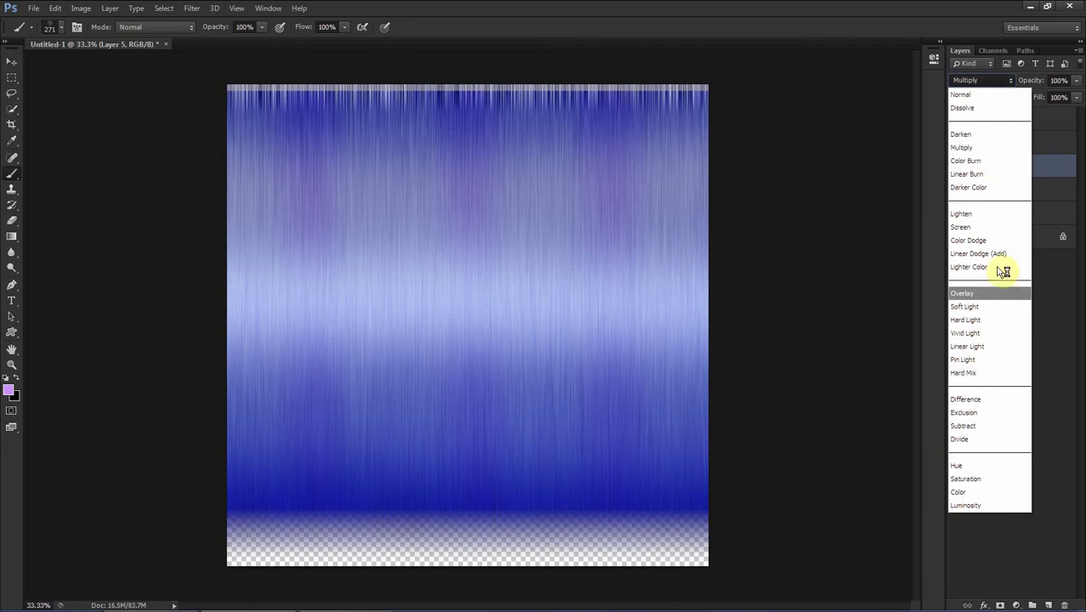
click(981, 294)
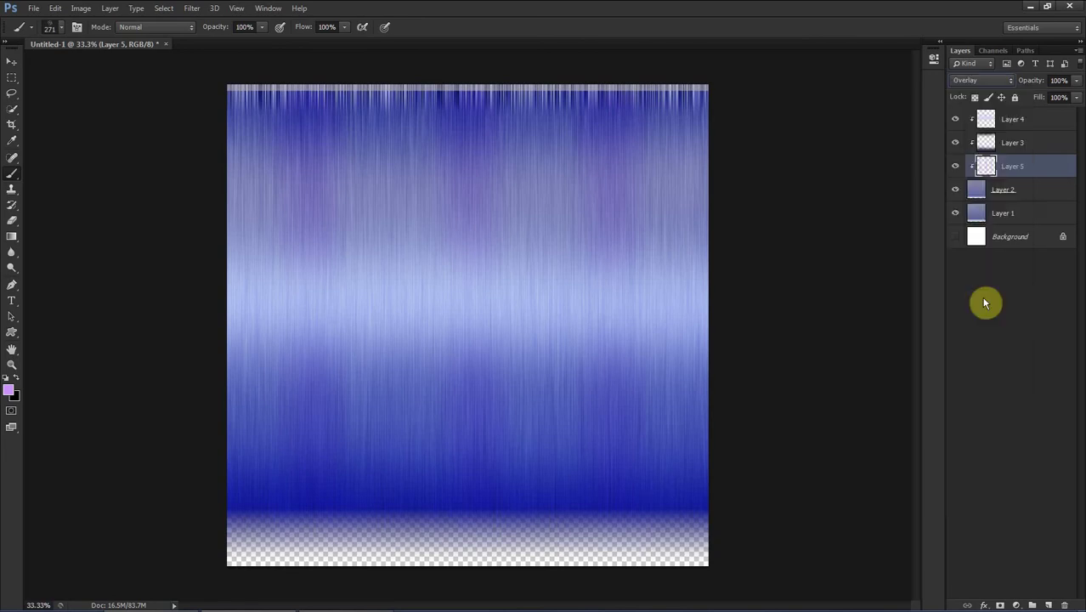
click(1011, 82)
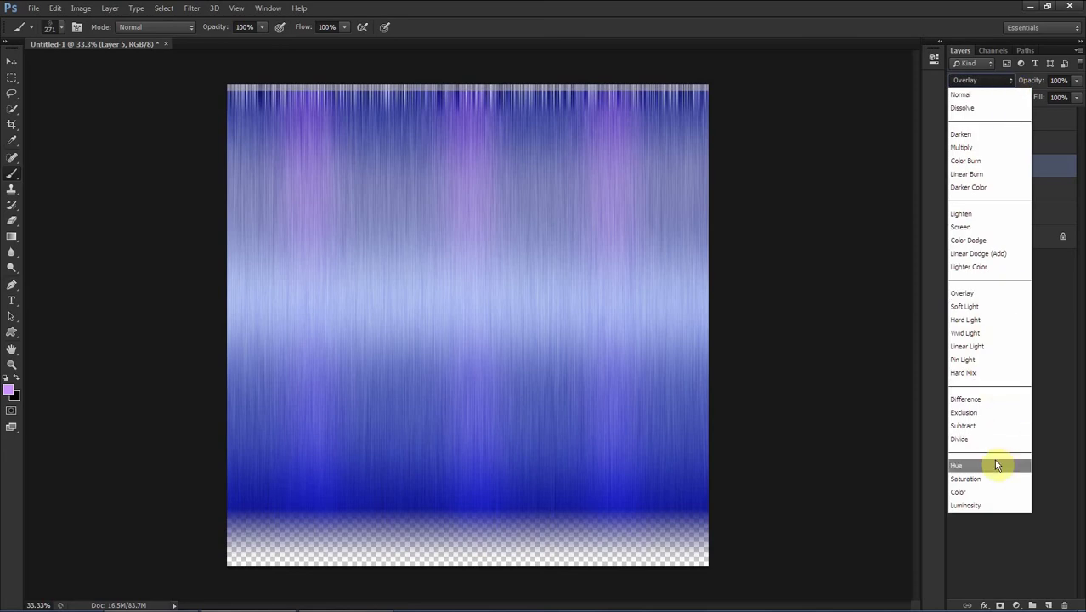
click(998, 466)
click(991, 80)
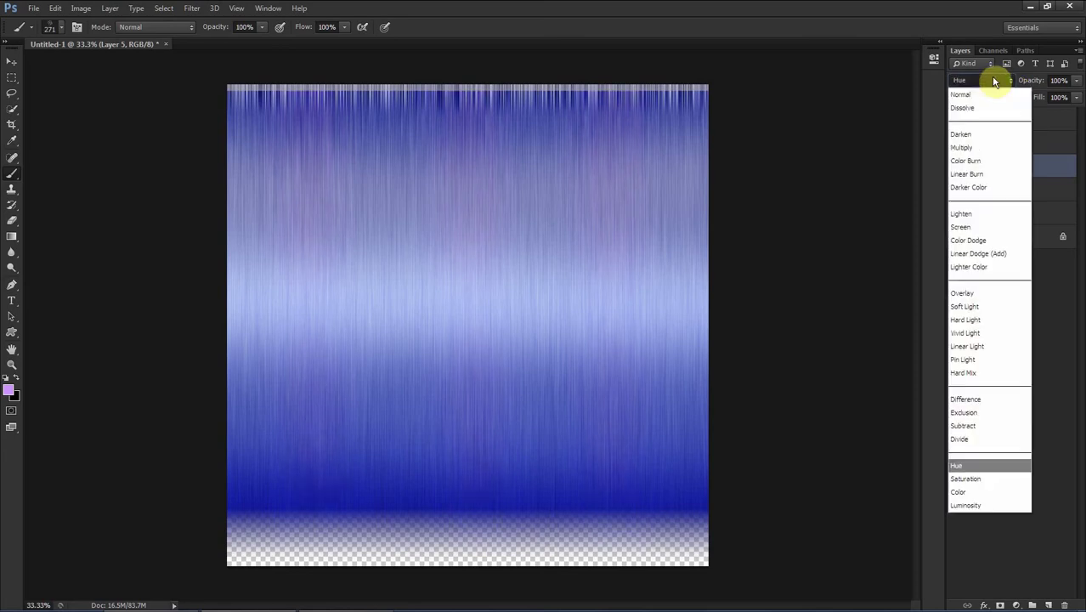
click(1009, 478)
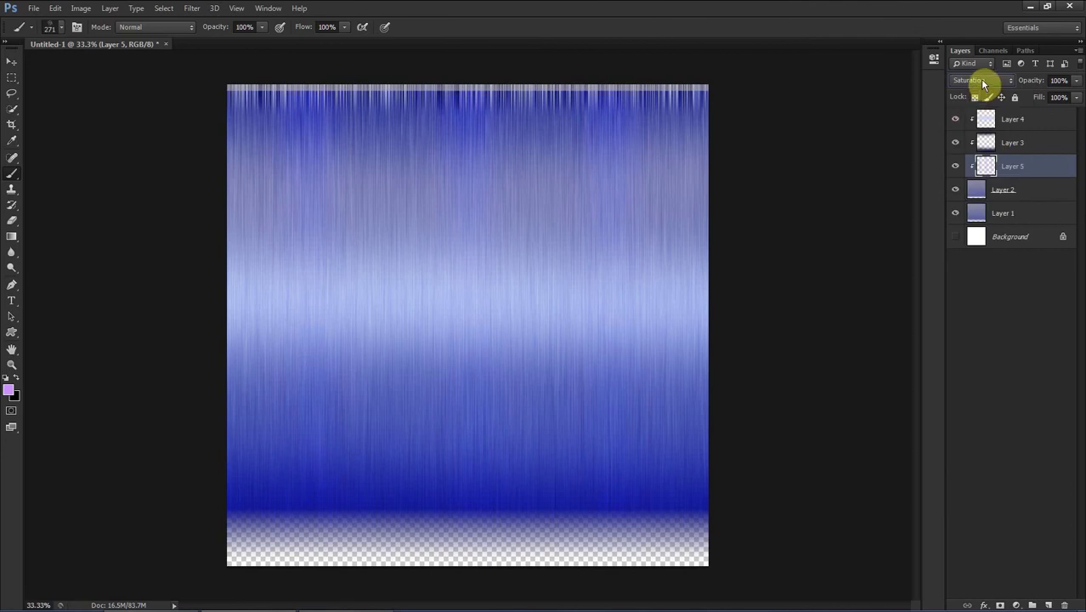
click(986, 80)
click(1017, 493)
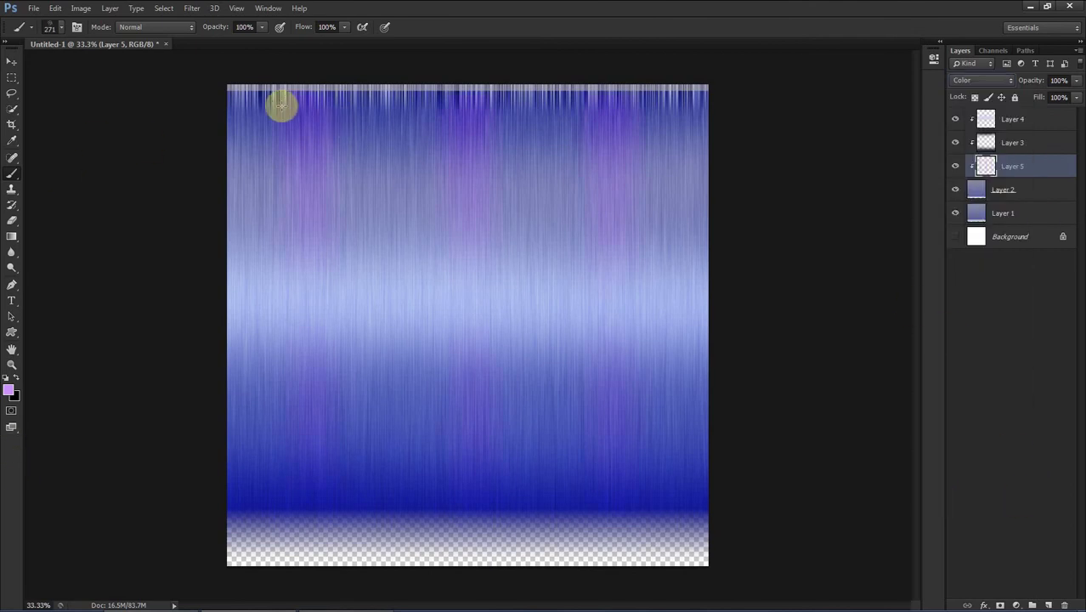
Switch to the 190 px brush preset and paint straight purple strands down the texture.
click(62, 27)
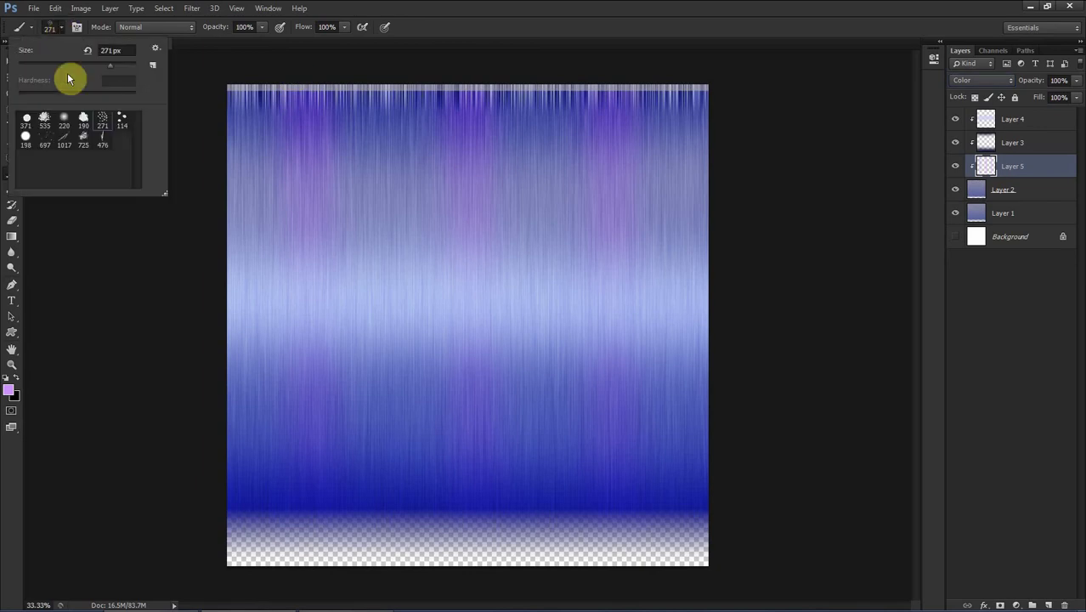
click(86, 123)
click(317, 98)
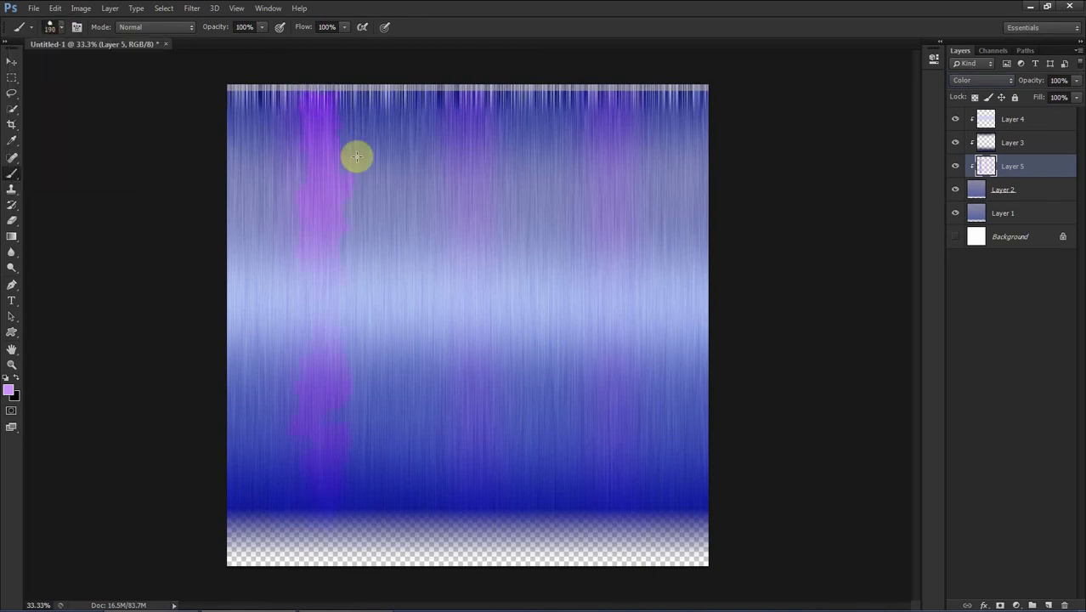
shift+click(487, 90)
key(ctrl+z)
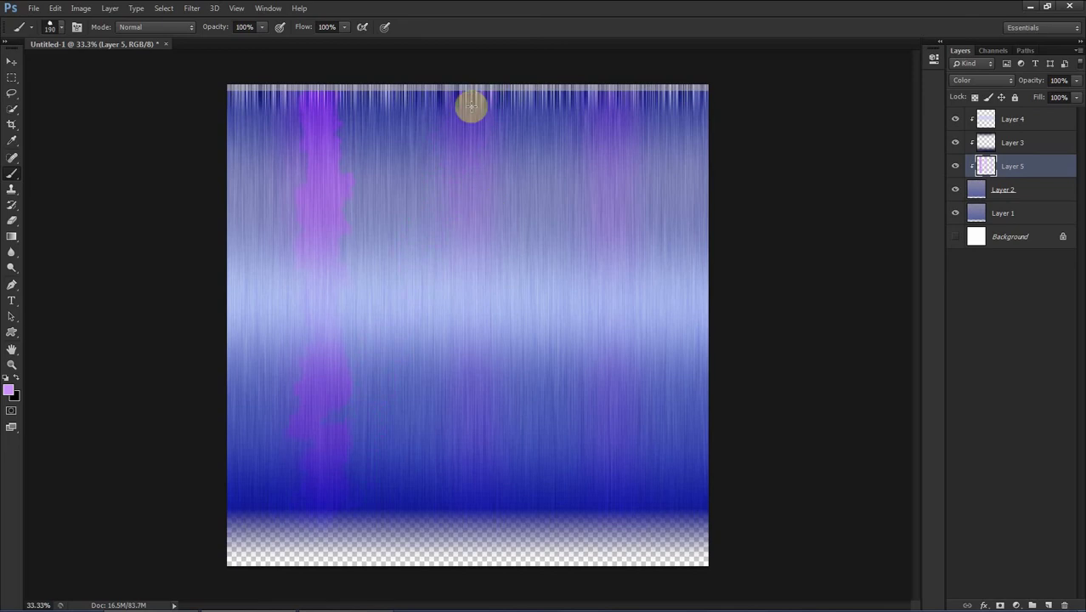
shift+click(476, 525)
click(618, 84)
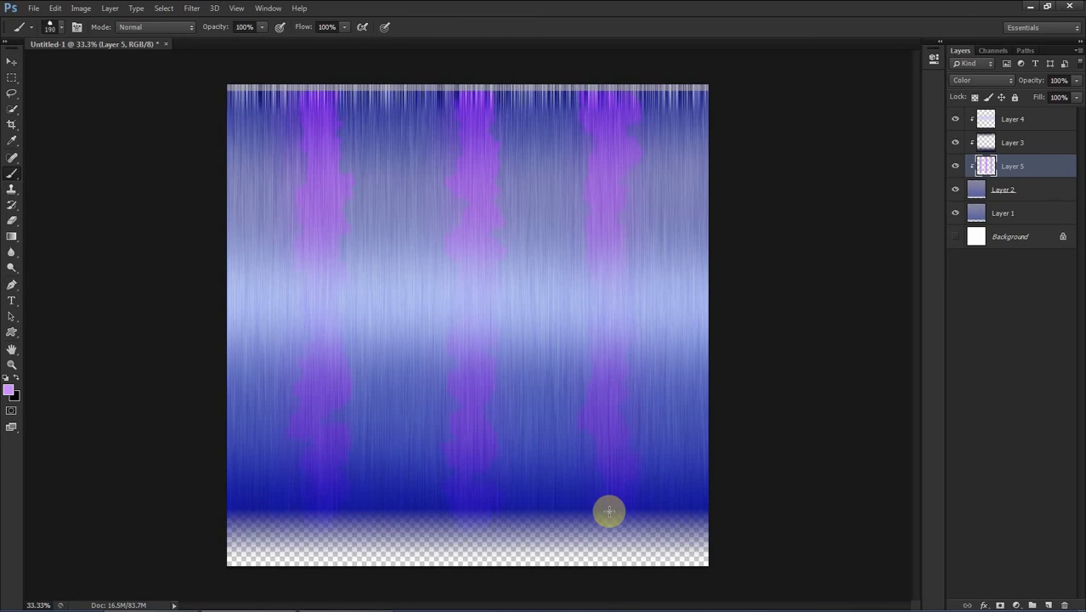
Change the foreground to dark purple and paint streaks down the left and middle columns.
click(11, 390)
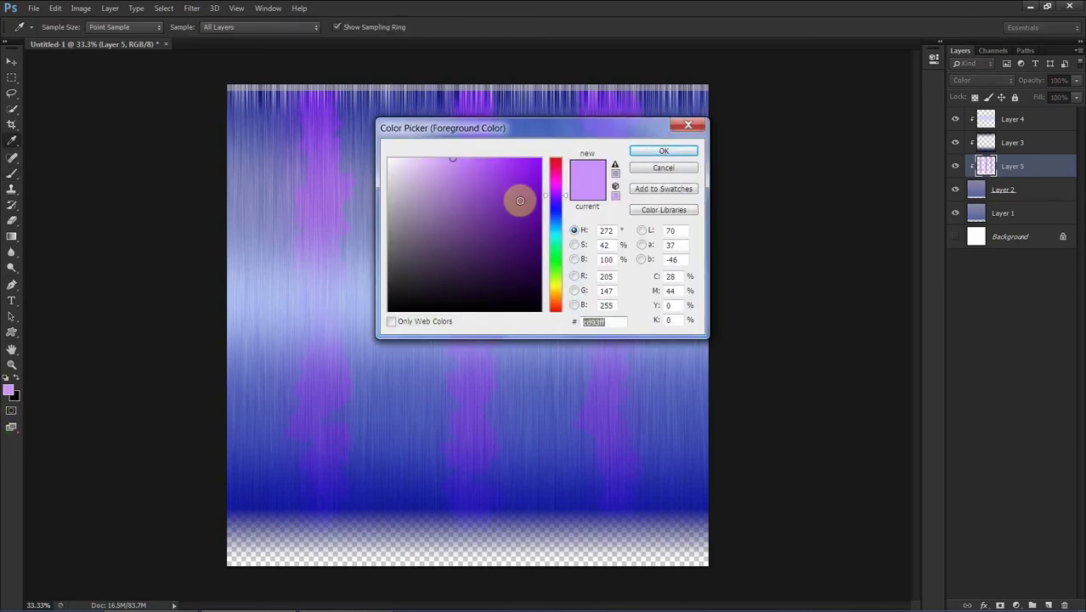
click(523, 208)
click(654, 152)
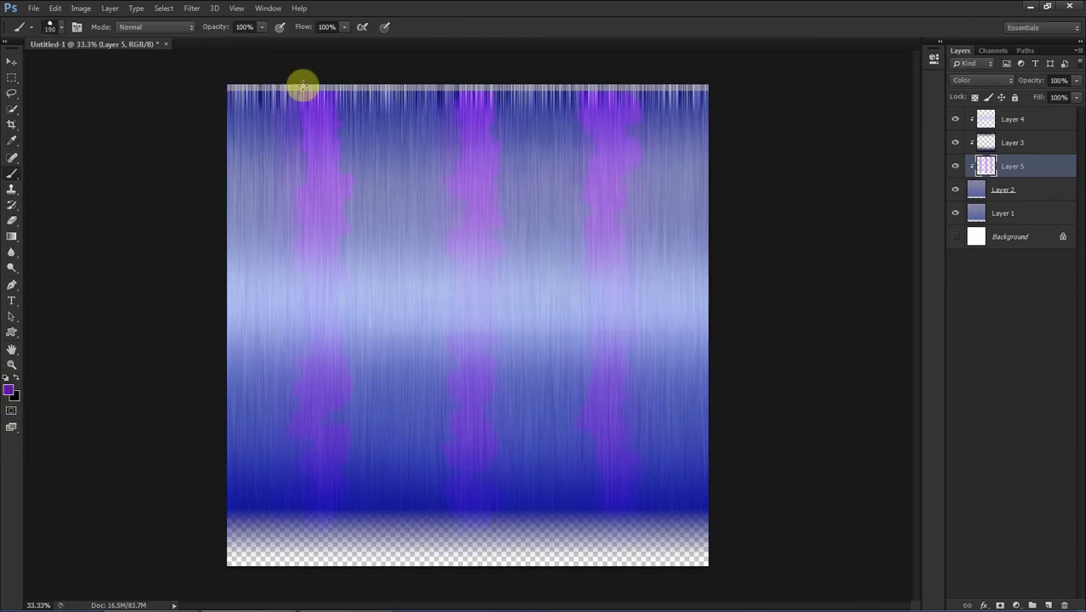
shift+click(290, 516)
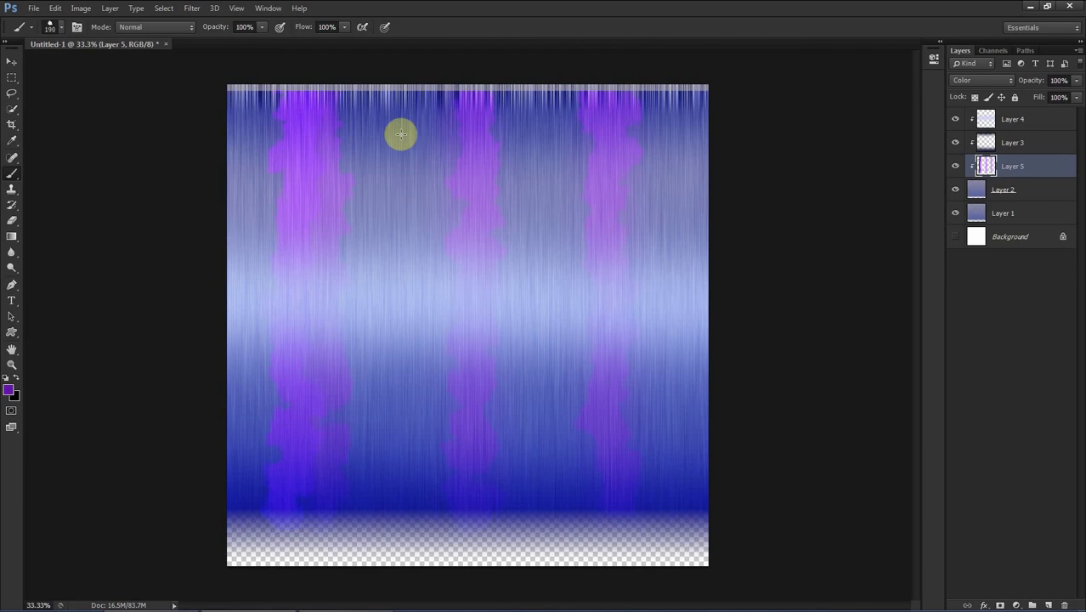
shift+click(436, 514)
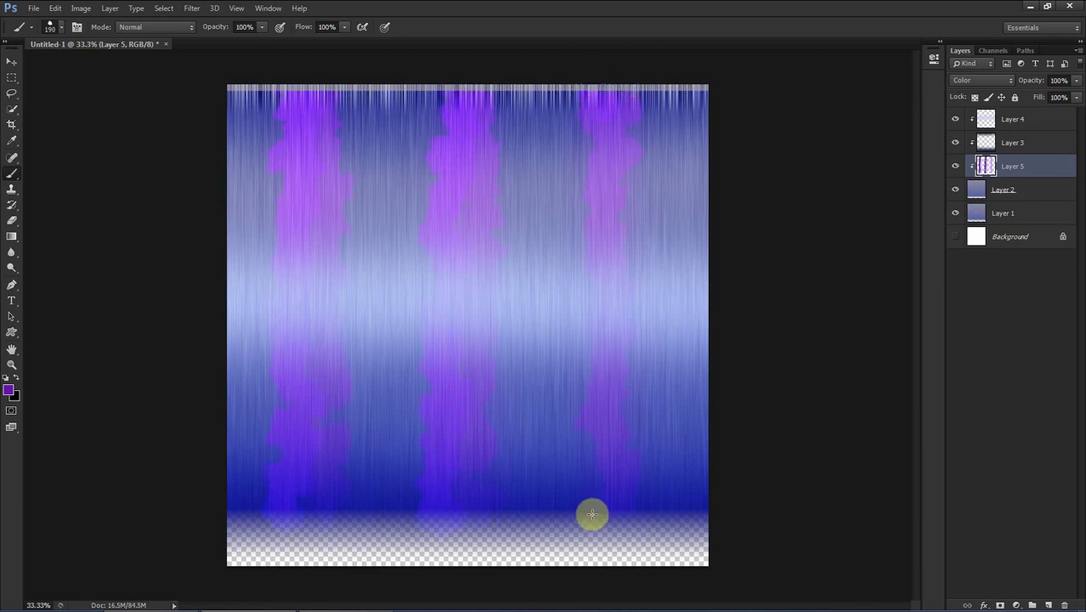
Blur the purple streaks into soft bands with a heavy Gaussian Blur.
click(192, 9)
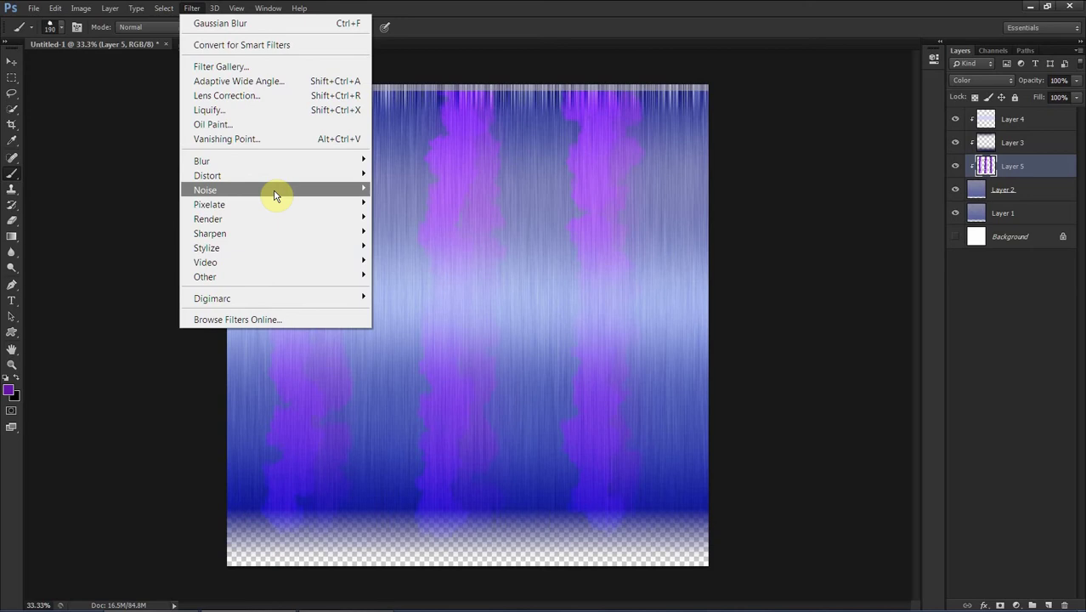
mouse_move(282, 162)
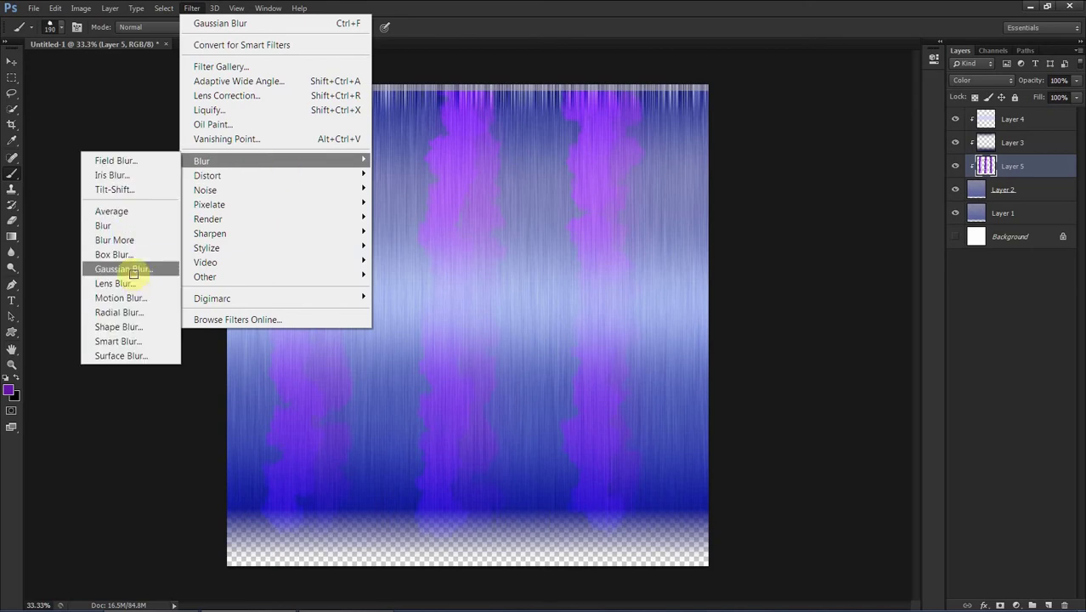
click(127, 272)
mouse_move(973, 366)
mouse_down()
mouse_move(963, 368)
mouse_move(975, 360)
mouse_up()
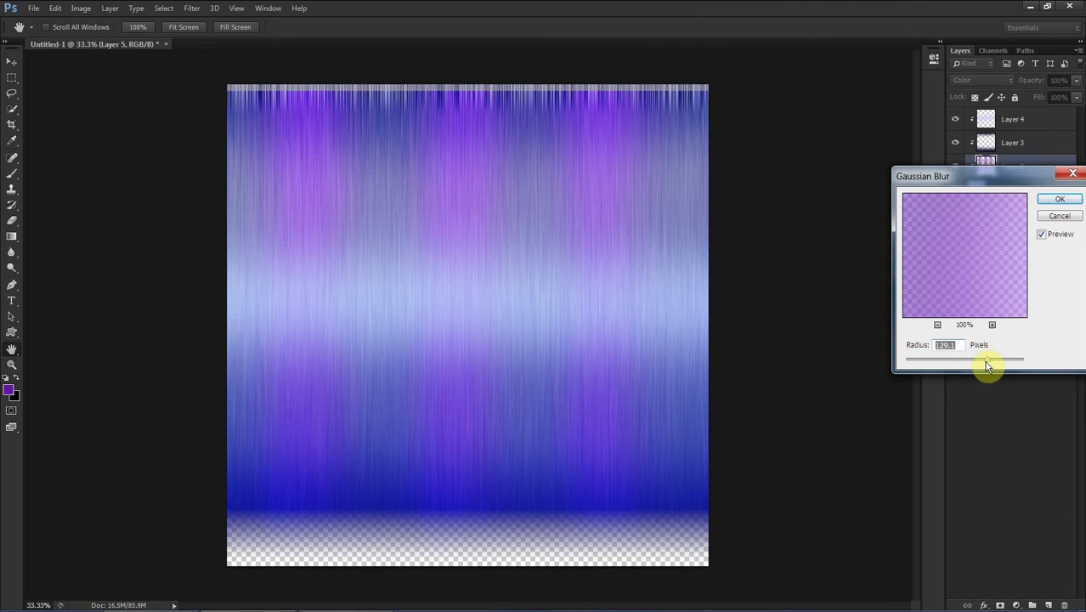
drag(987, 366, 986, 366)
click(1060, 198)
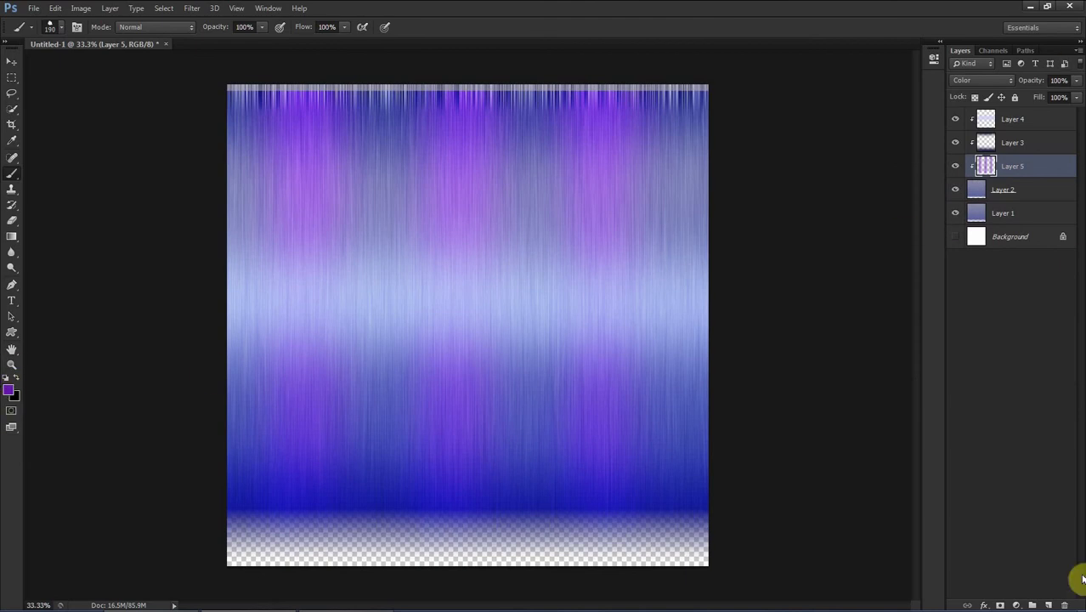
Add a new highlight layer and set the foreground colour to a pale lavender.
click(1049, 605)
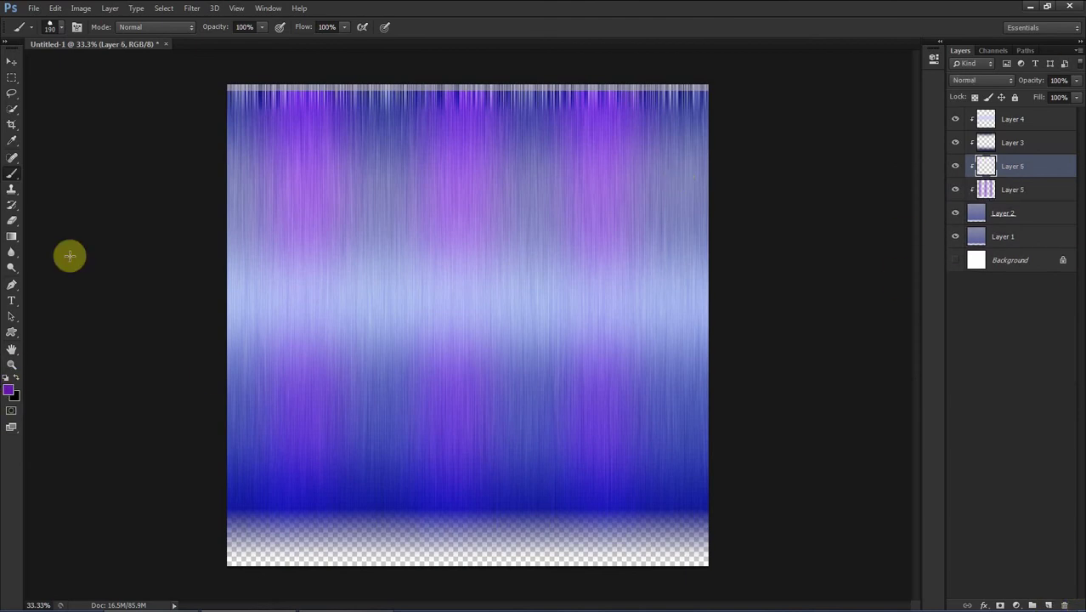
click(10, 388)
mouse_move(443, 226)
mouse_down()
mouse_move(431, 163)
mouse_move(396, 139)
mouse_up()
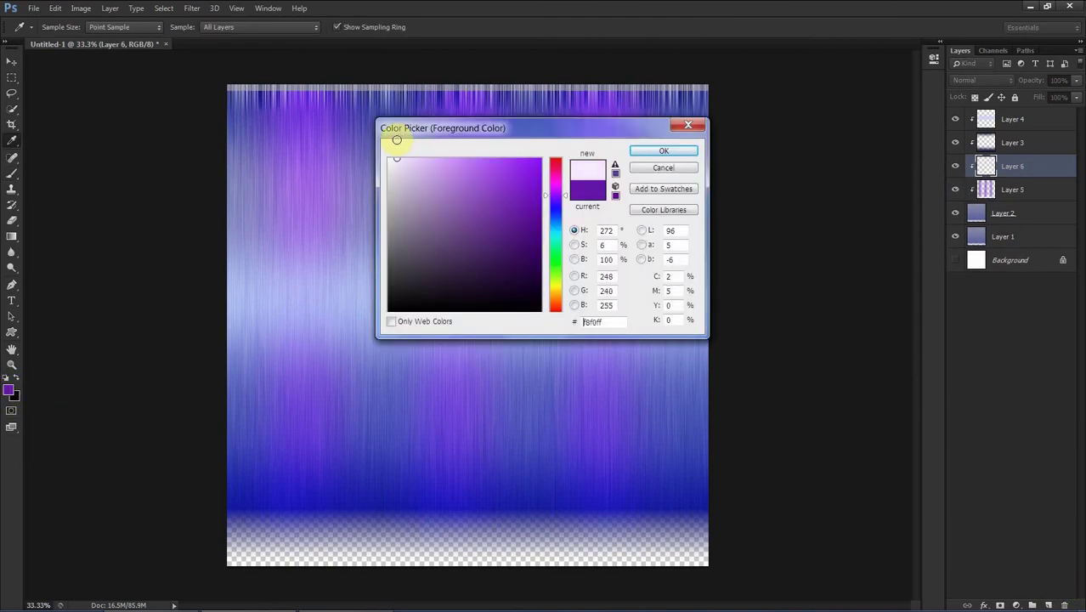
click(554, 211)
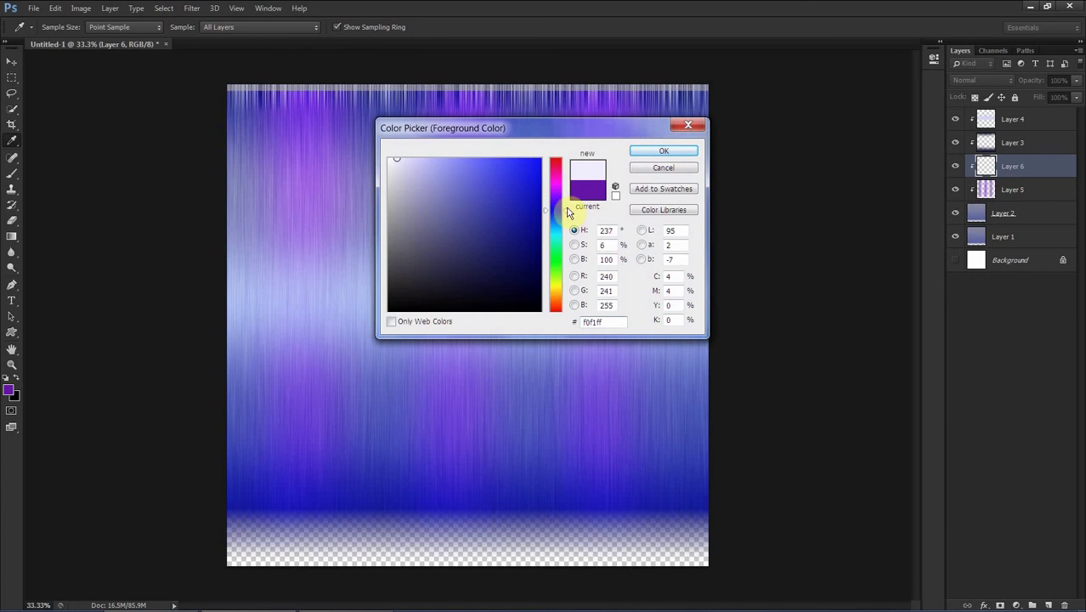
drag(396, 160, 397, 171)
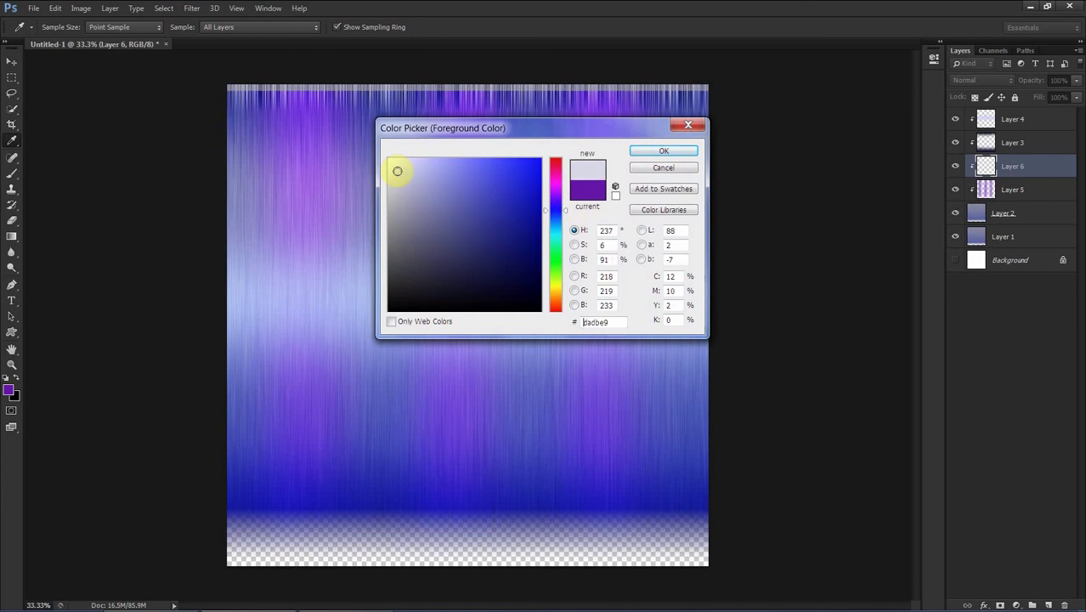
click(663, 151)
Brush three pale lavender vertical strands down the hair and blend the layer in Screen mode.
key(b)
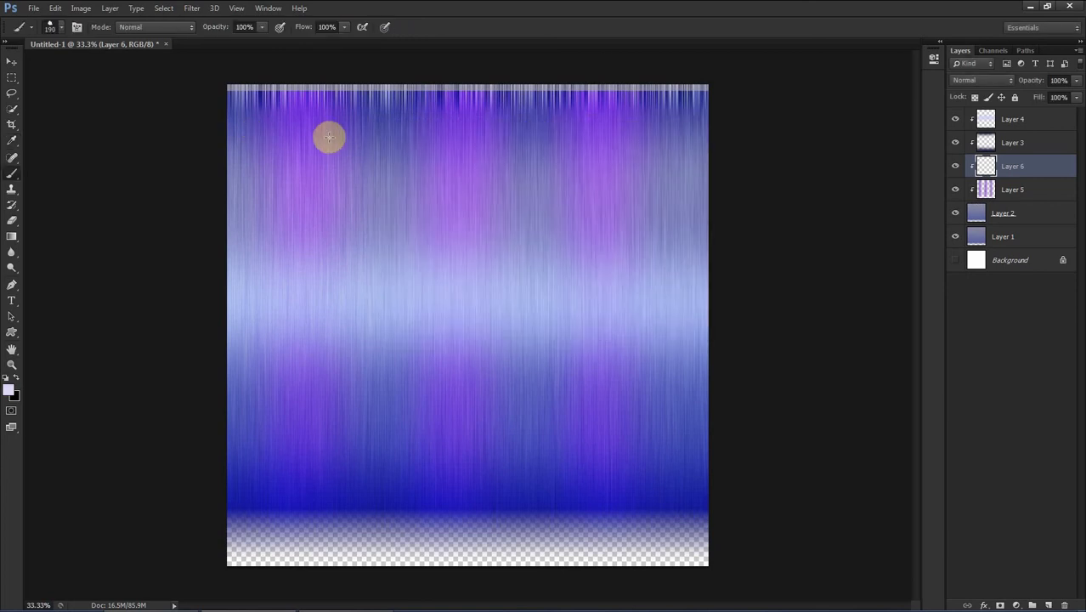
click(335, 89)
shift+click(329, 518)
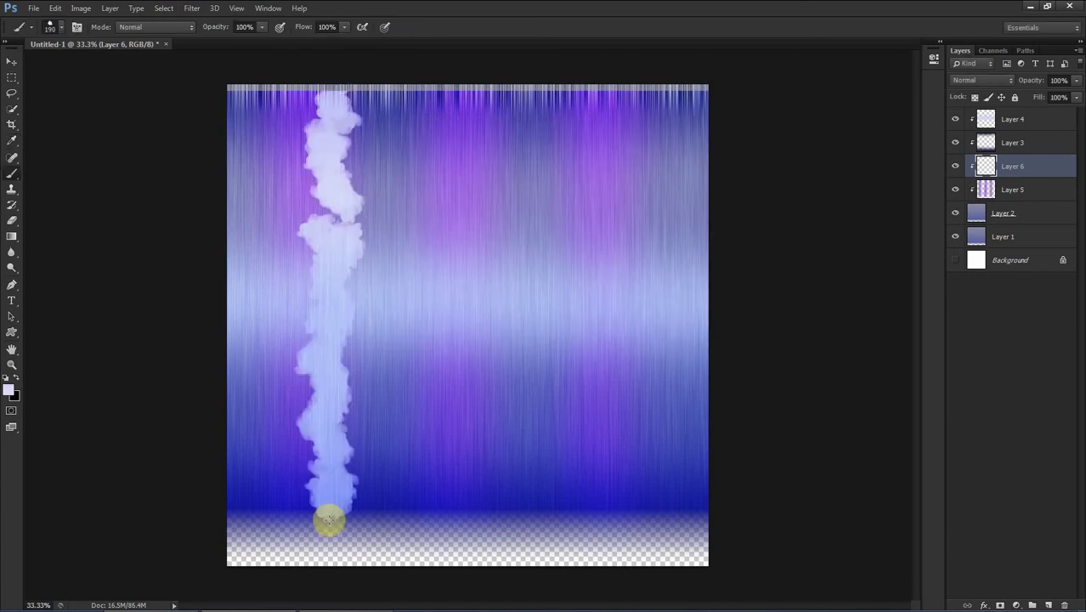
click(491, 100)
shift+click(485, 491)
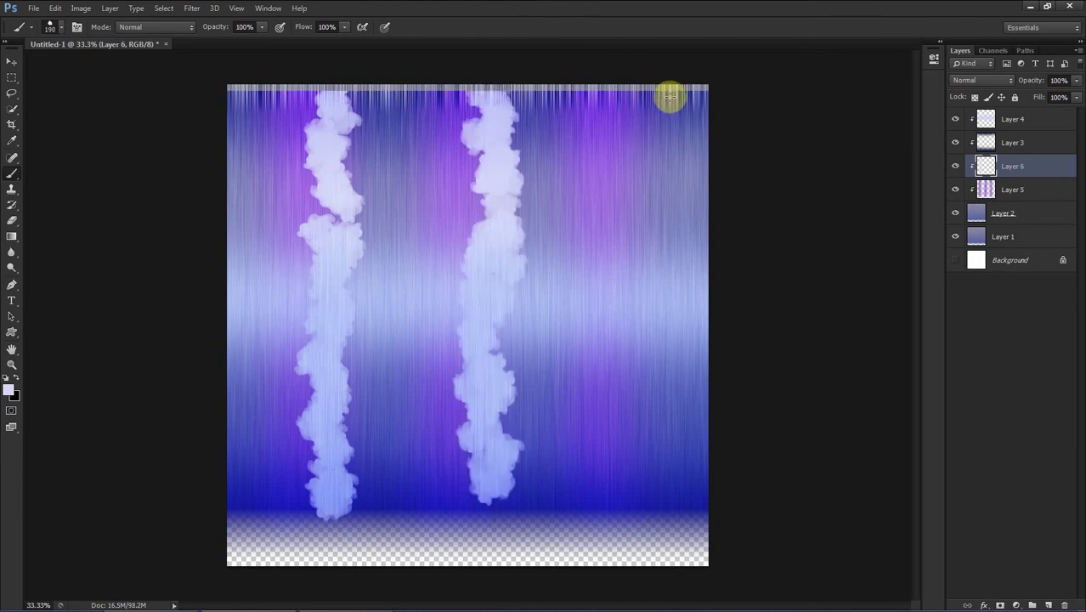
drag(470, 509, 486, 517)
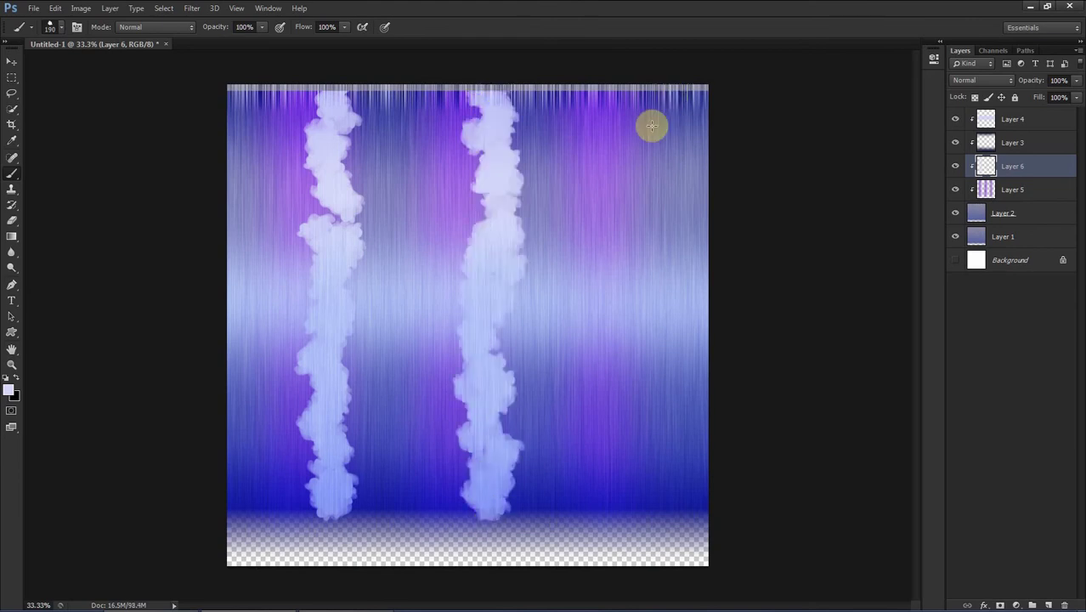
shift+click(612, 522)
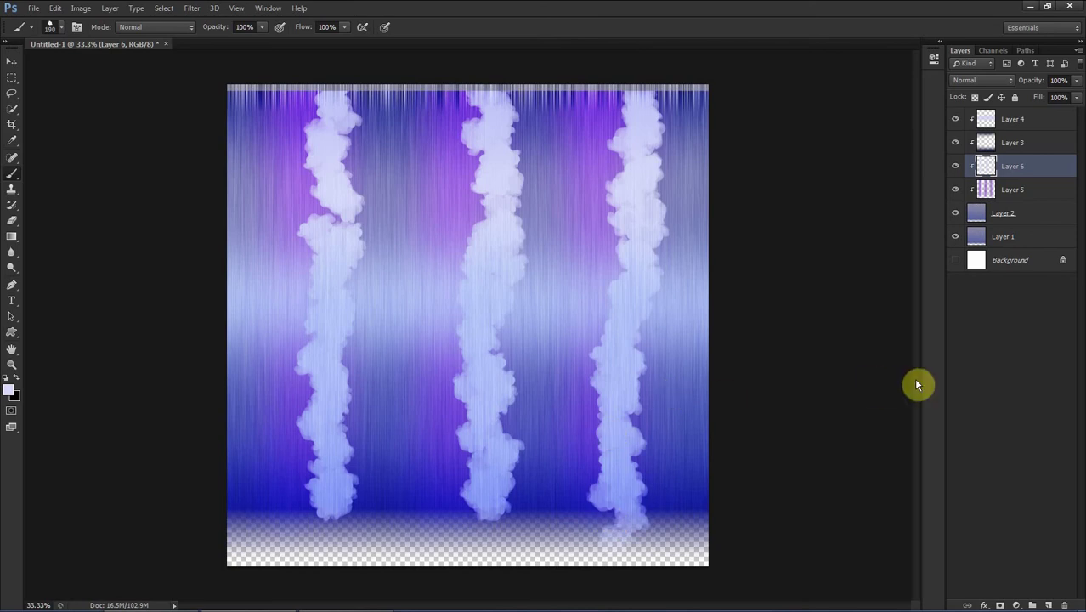
key(ctrl+z)
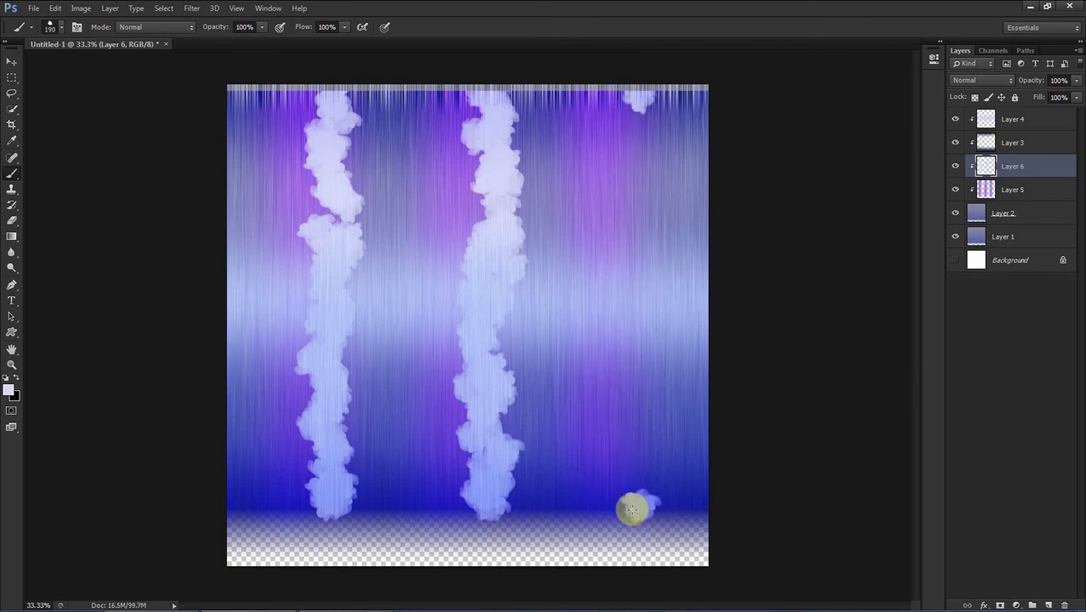
shift+click(635, 95)
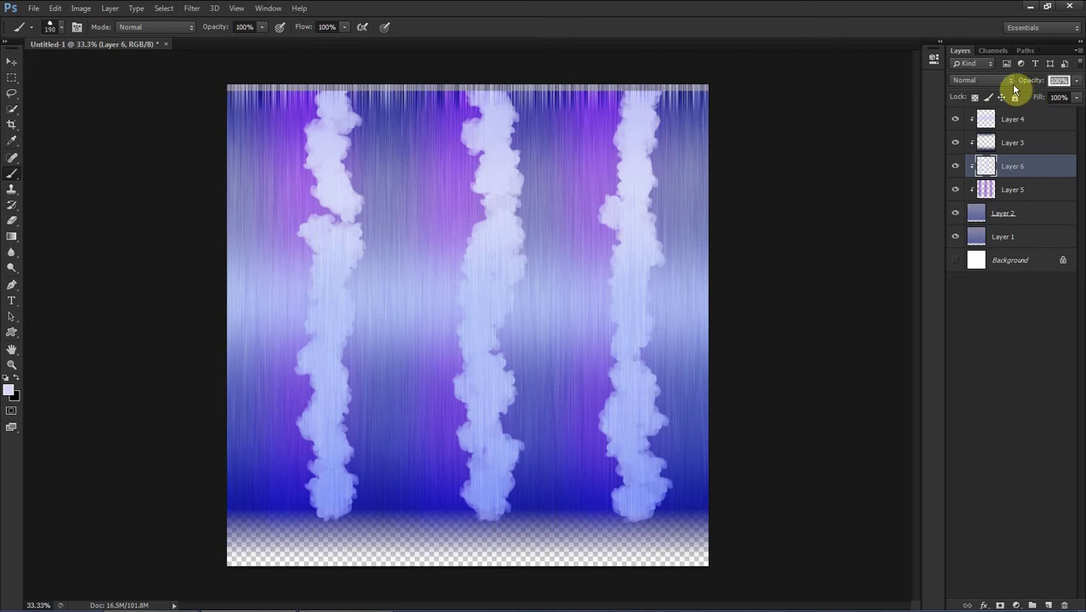
click(1011, 81)
click(1007, 235)
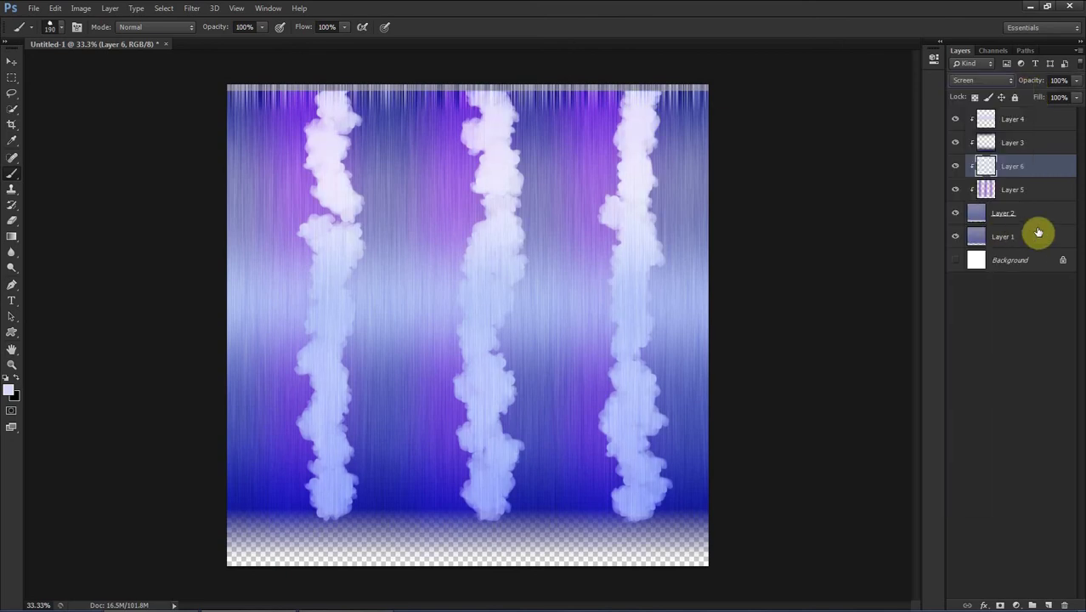
Apply a Gaussian Blur of about 47 px radius to the Layer 6 highlight strands.
click(164, 8)
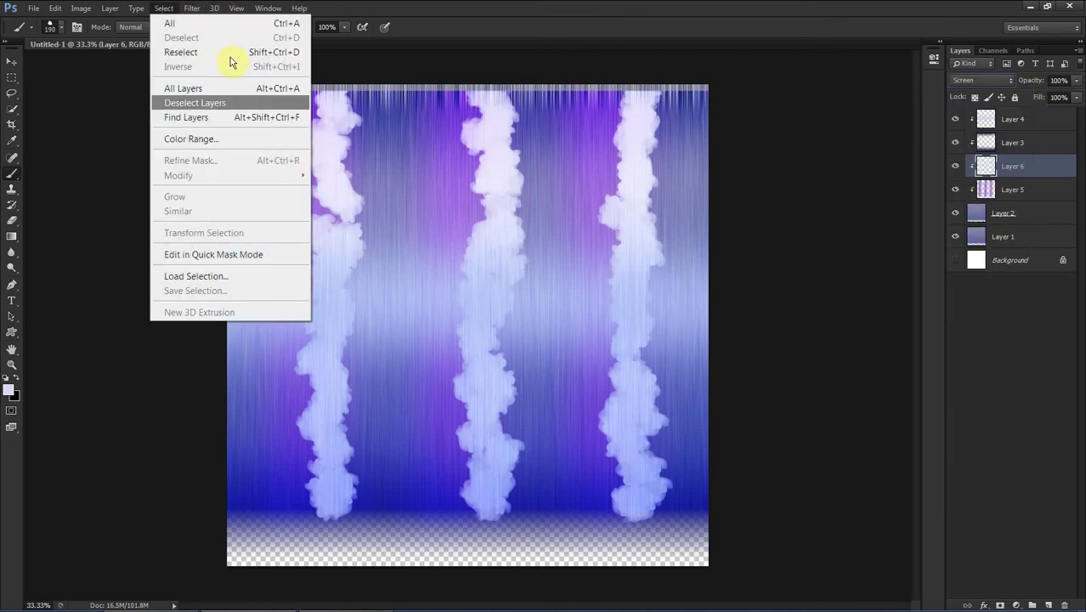
mouse_move(192, 7)
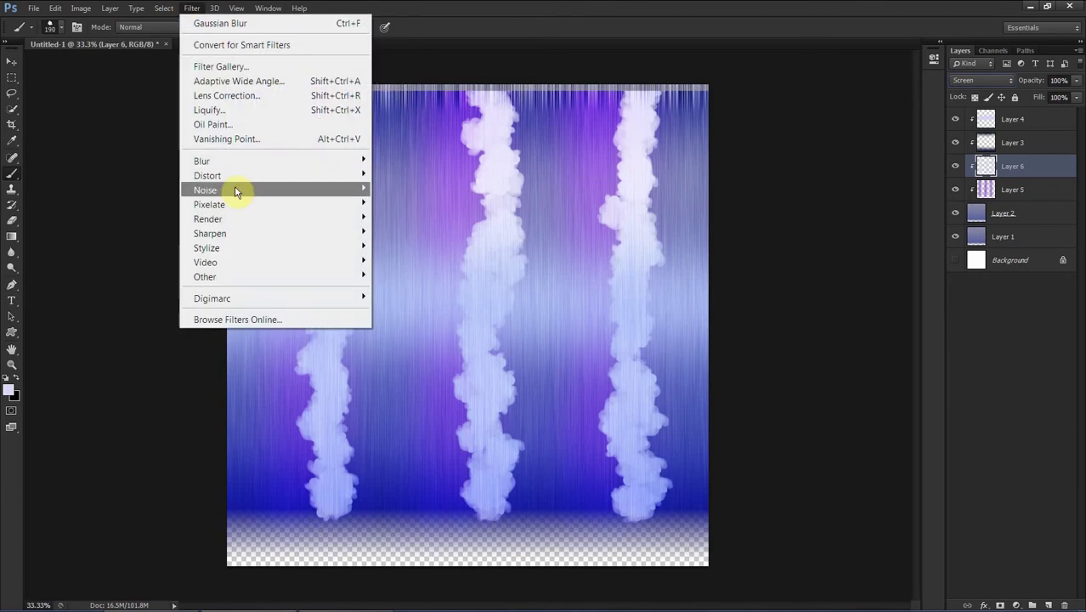
mouse_move(253, 161)
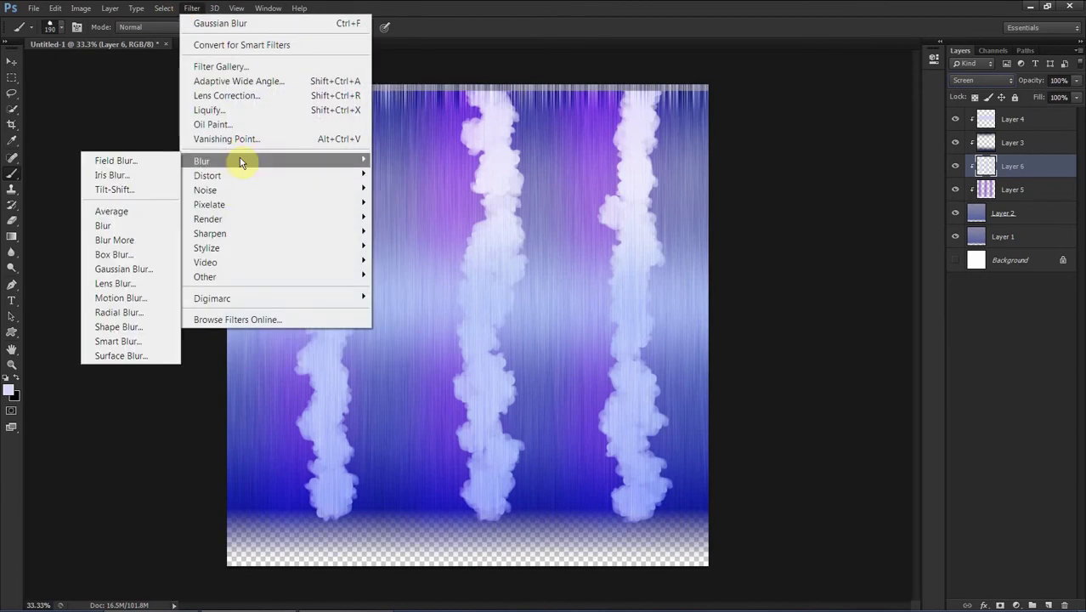
click(128, 268)
mouse_move(984, 359)
mouse_down()
mouse_move(970, 362)
mouse_move(987, 364)
mouse_up()
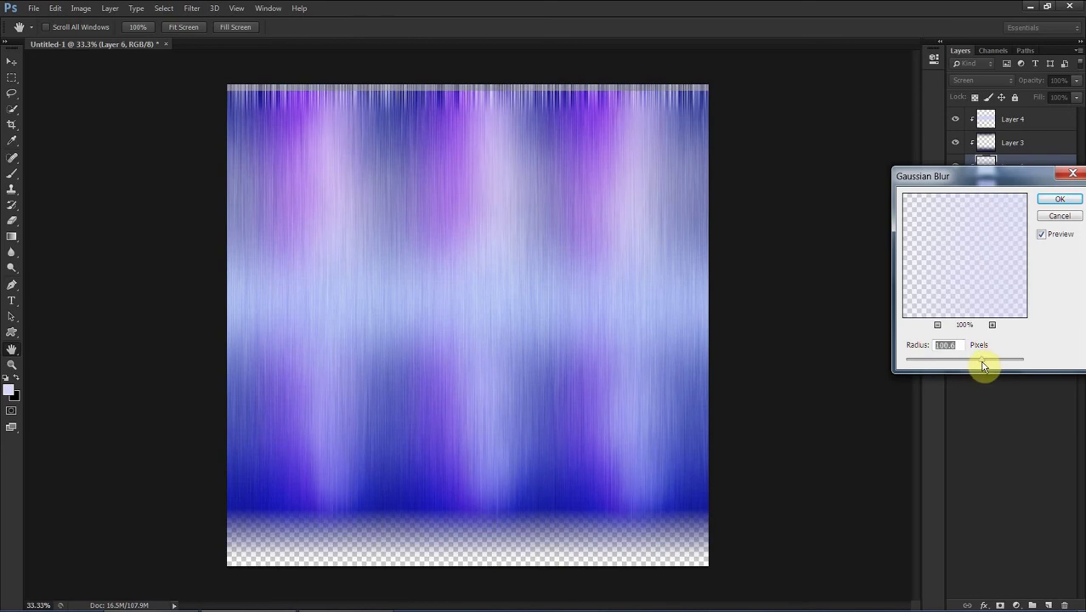
click(1051, 199)
key(b)
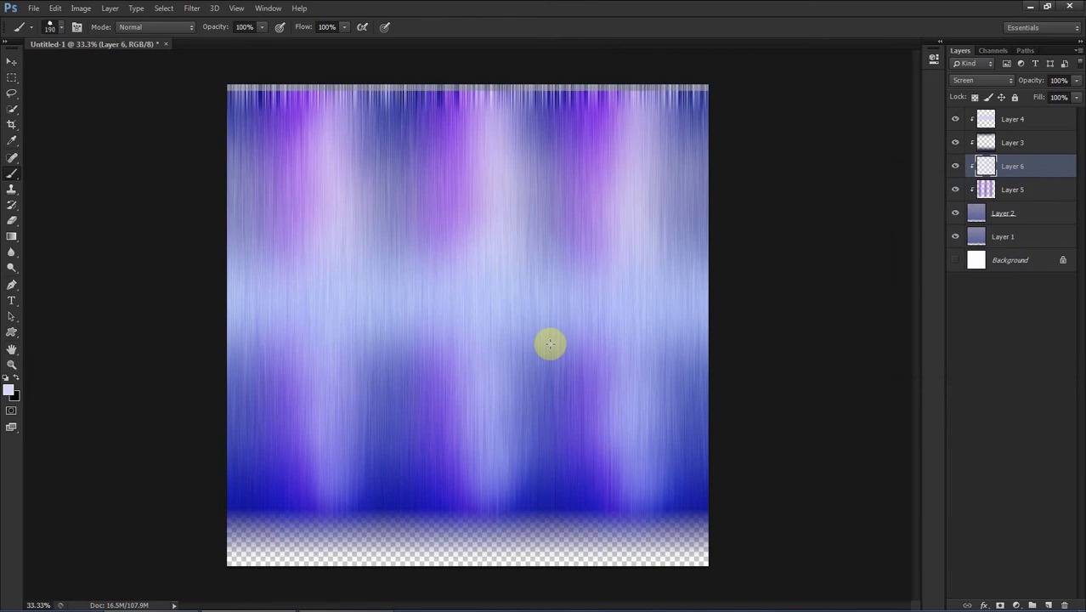
Set the foreground colour to dark navy blue and add a new layer.
click(8, 389)
mouse_move(535, 270)
mouse_down()
mouse_move(543, 277)
mouse_move(486, 272)
mouse_move(557, 248)
mouse_move(565, 236)
mouse_move(521, 227)
mouse_move(538, 212)
mouse_move(543, 227)
mouse_up()
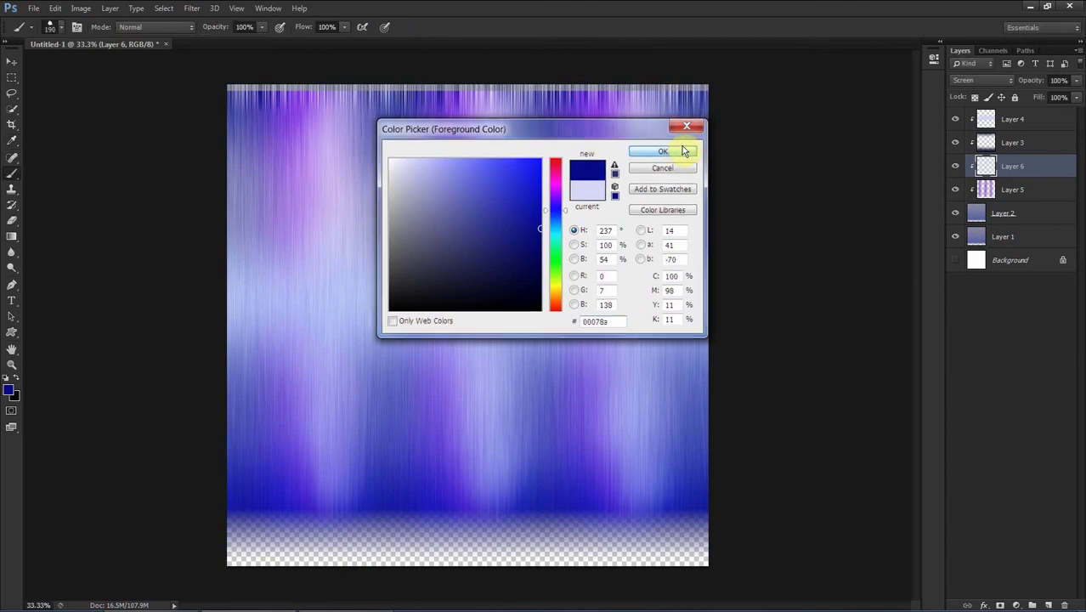
click(683, 149)
click(1047, 602)
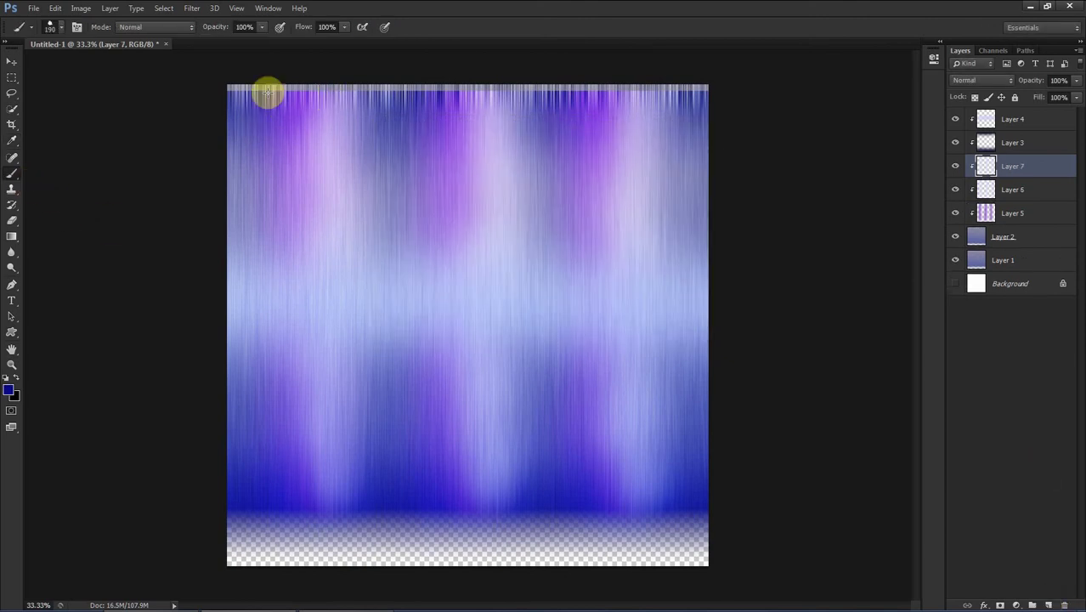
Paint three dark navy vertical strands down the left, middle and right of the hair.
drag(266, 94, 266, 511)
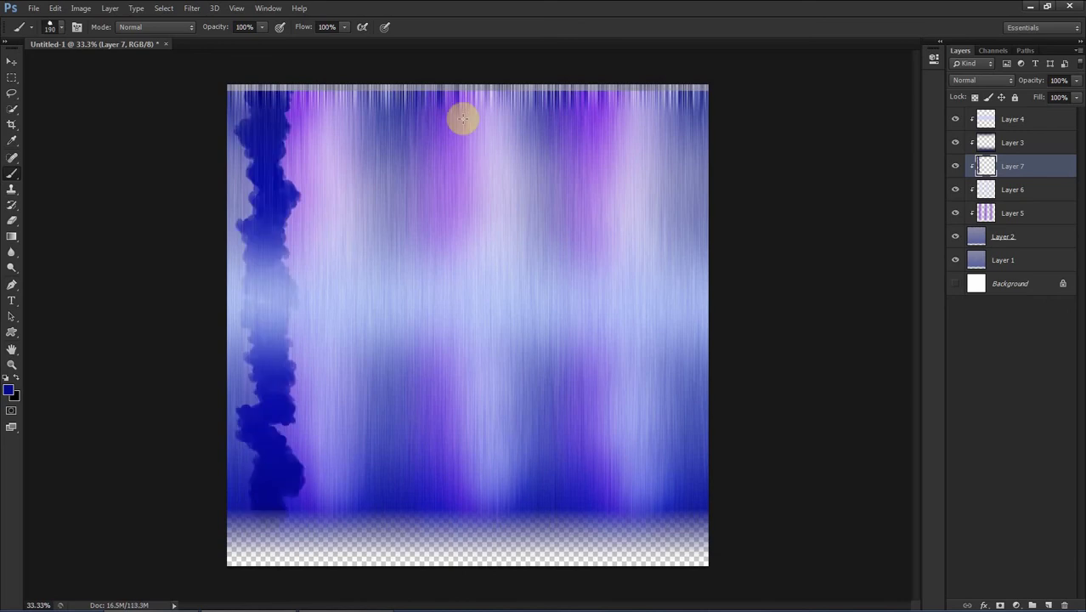
drag(412, 95, 407, 508)
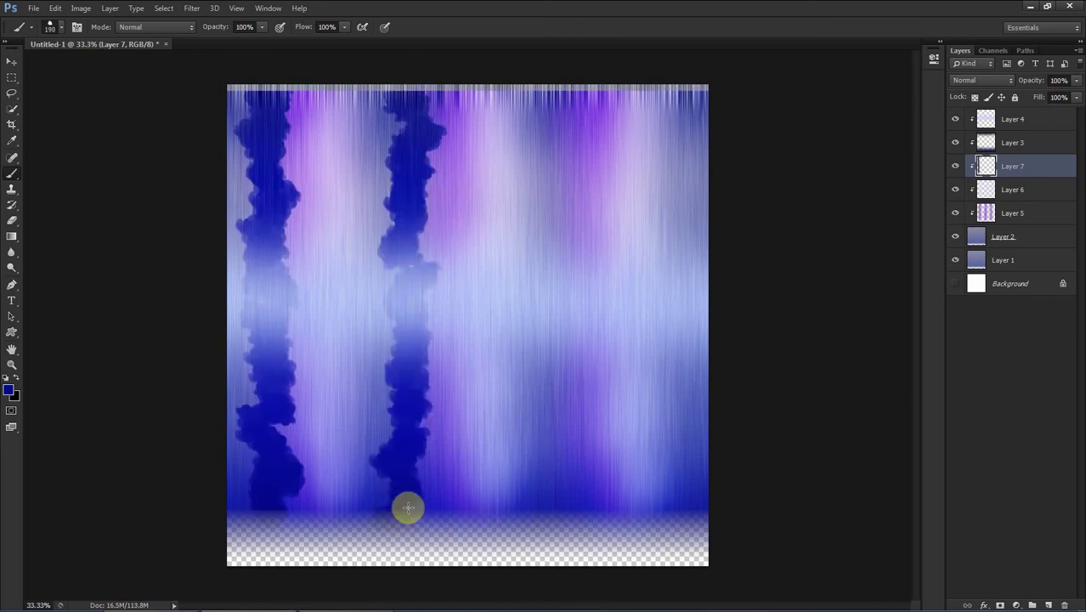
mouse_move(572, 89)
mouse_down()
mouse_move(595, 378)
mouse_move(563, 507)
mouse_up()
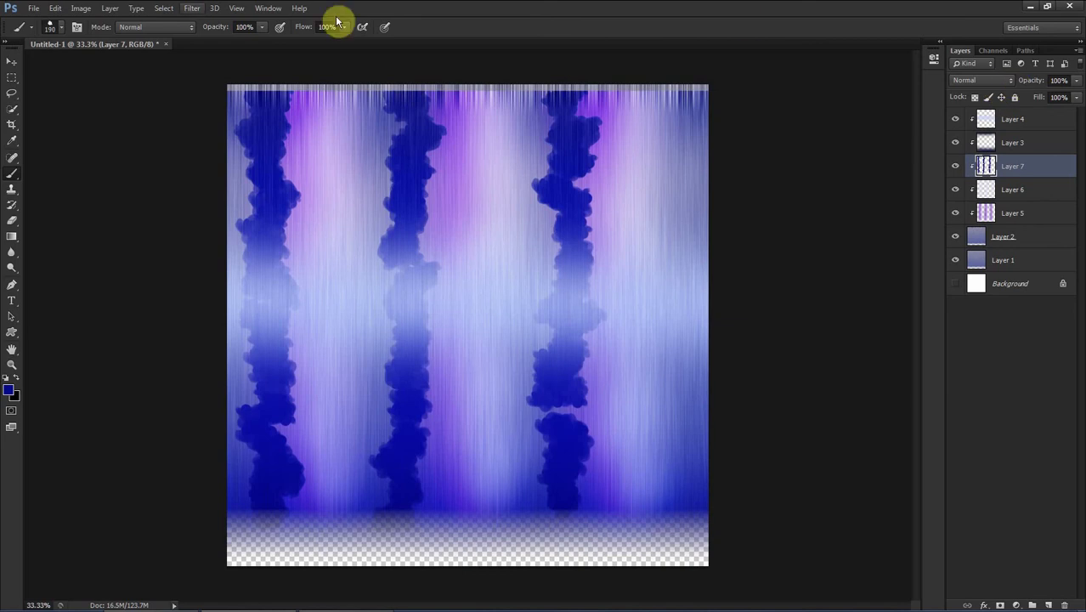
After comparing Color Burn and Overlay, set Layer 7 to Multiply blending.
click(978, 80)
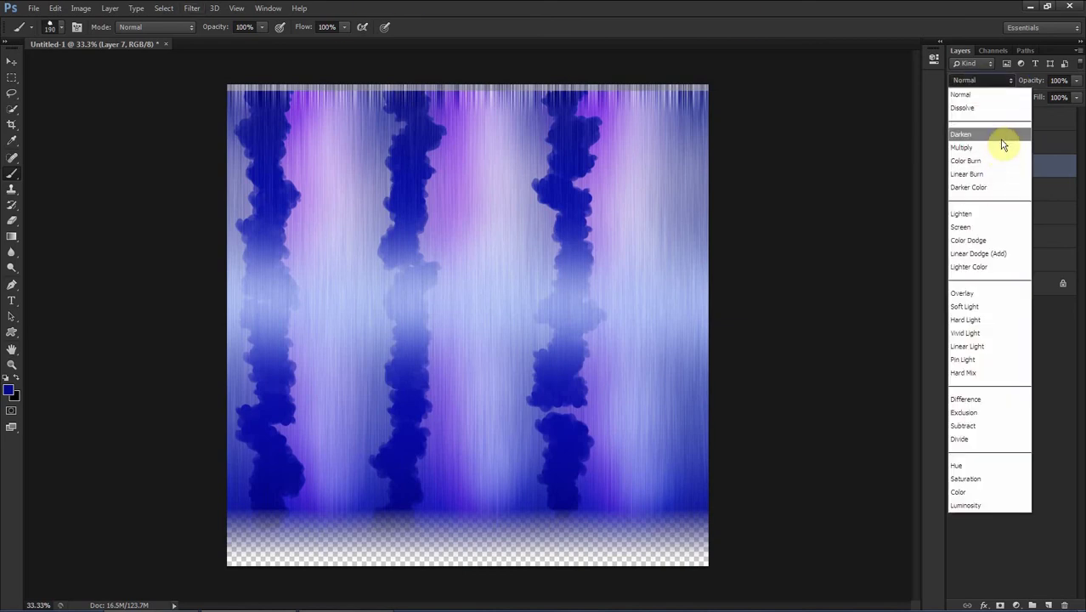
click(1003, 161)
click(1005, 82)
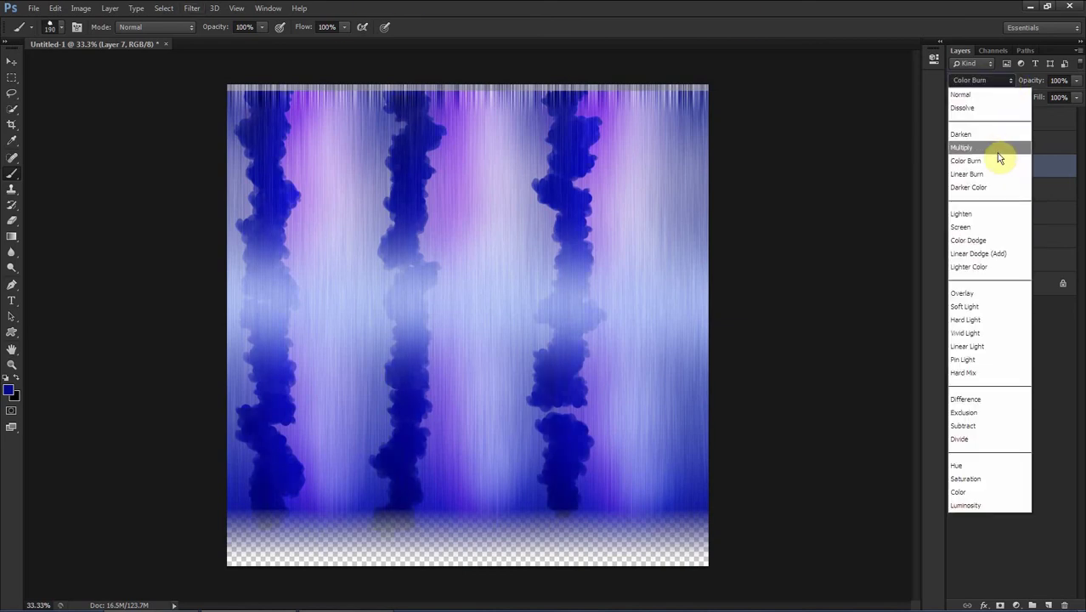
click(998, 153)
click(982, 81)
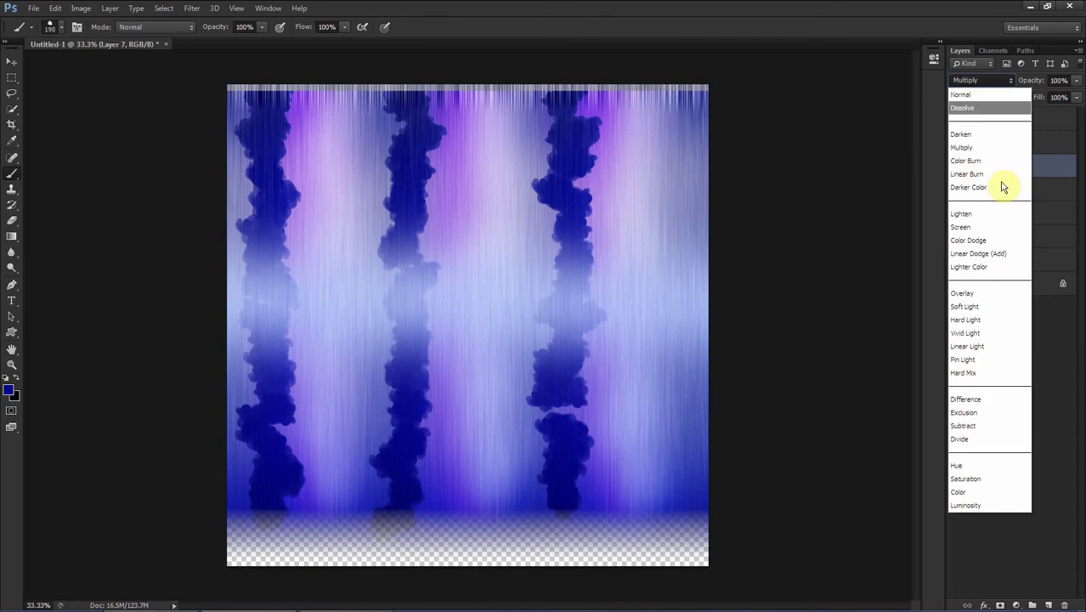
click(988, 294)
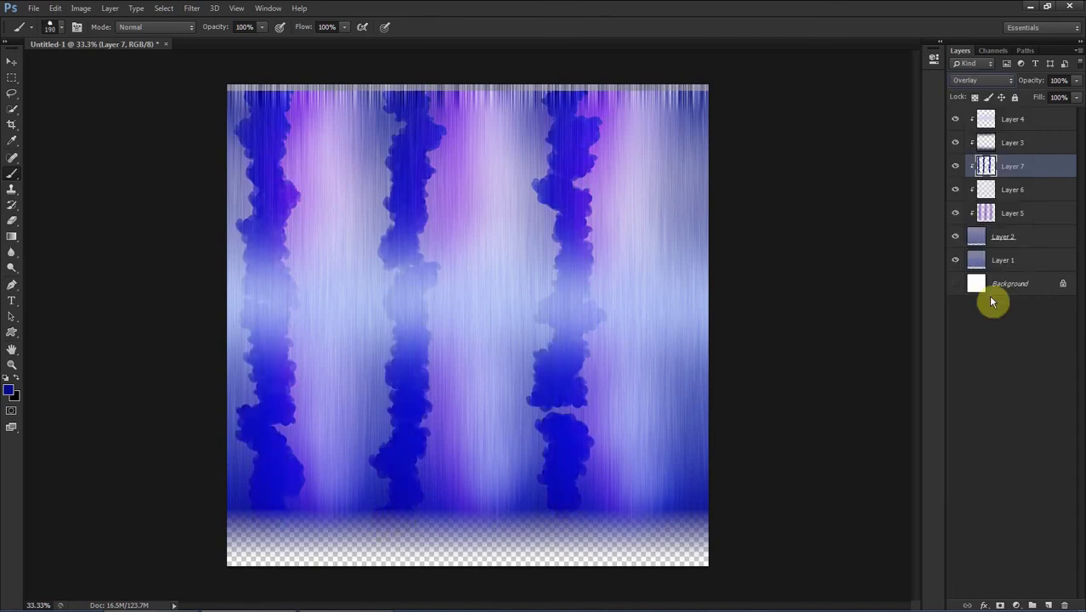
click(990, 80)
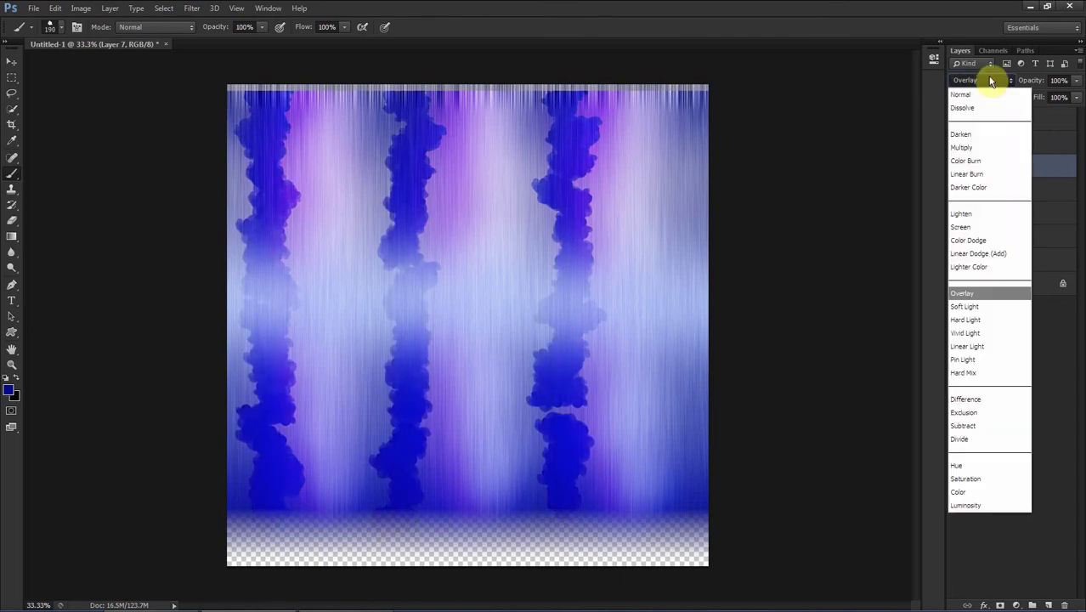
click(999, 149)
Preview a strong Gaussian Blur on Layer 7's dark strands by raising the radius.
click(191, 9)
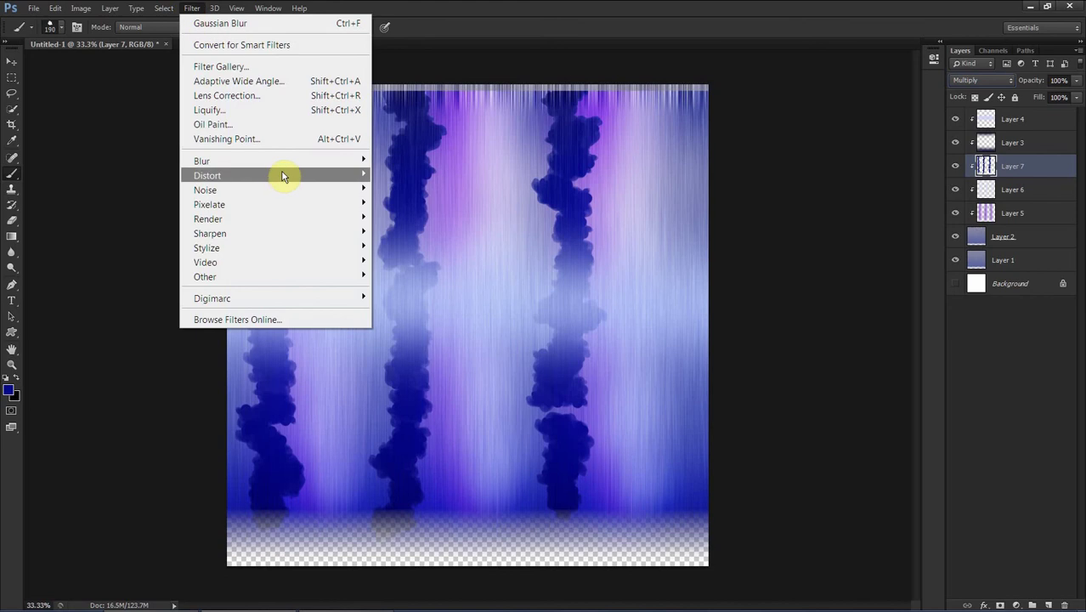
mouse_move(281, 161)
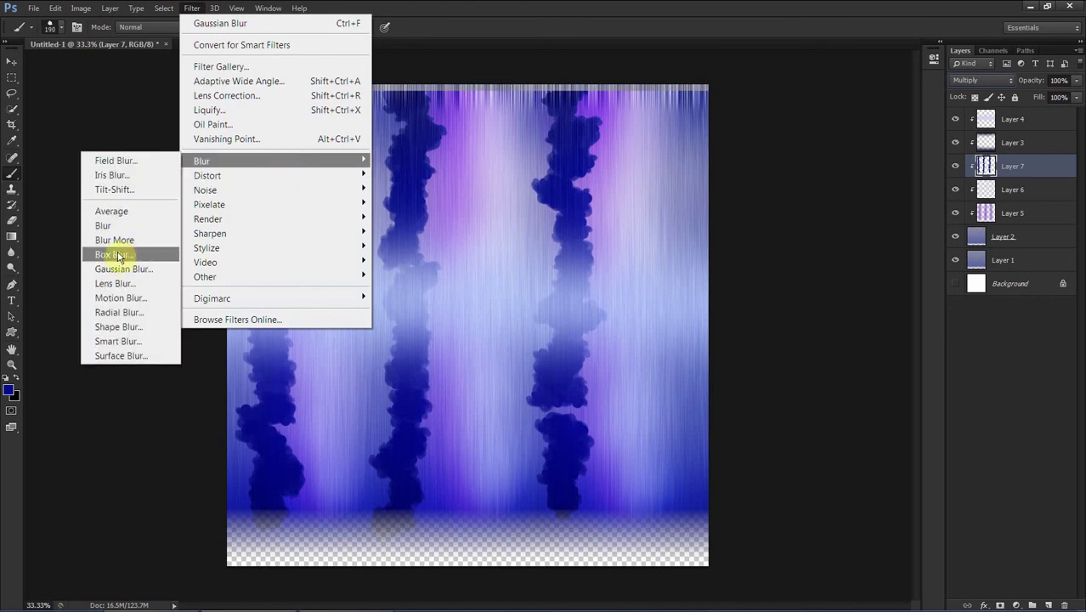
click(134, 268)
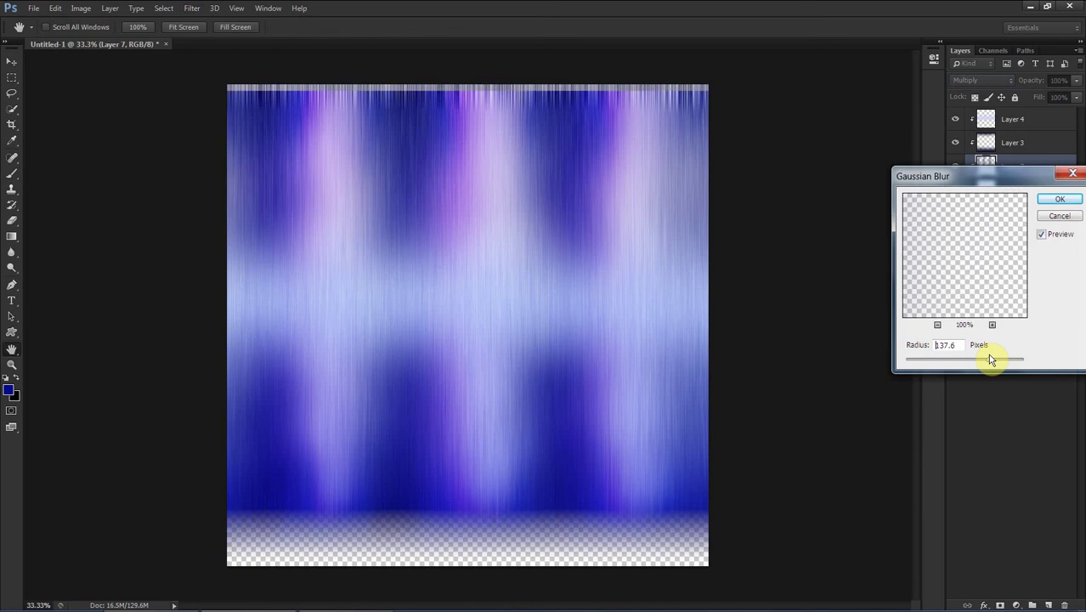
click(990, 359)
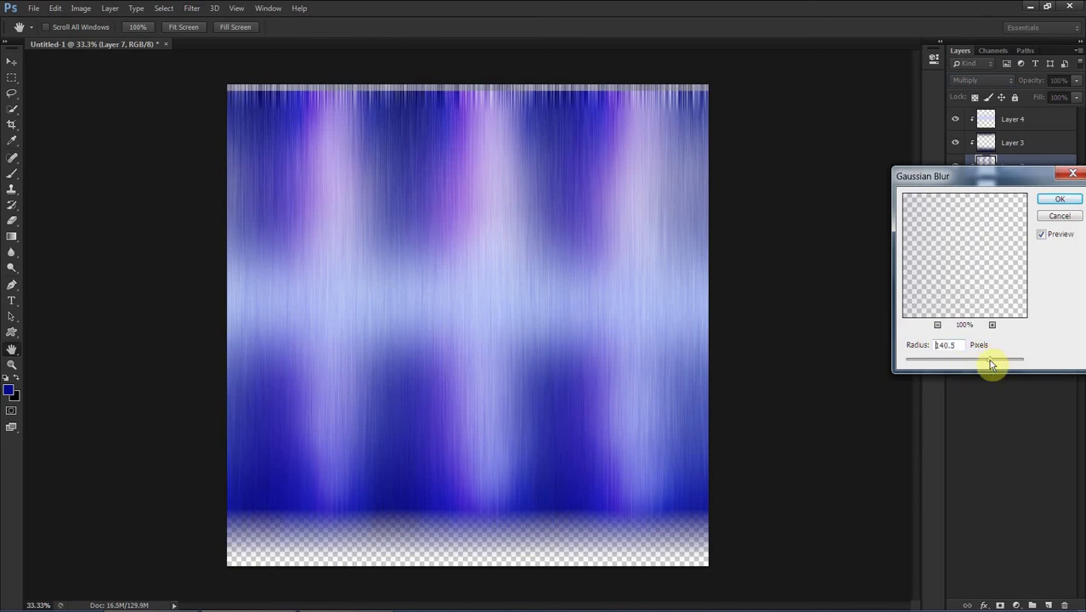
drag(990, 361, 1011, 367)
Apply the Gaussian Blur to Layer 7 and lower its opacity to 50%.
click(1060, 202)
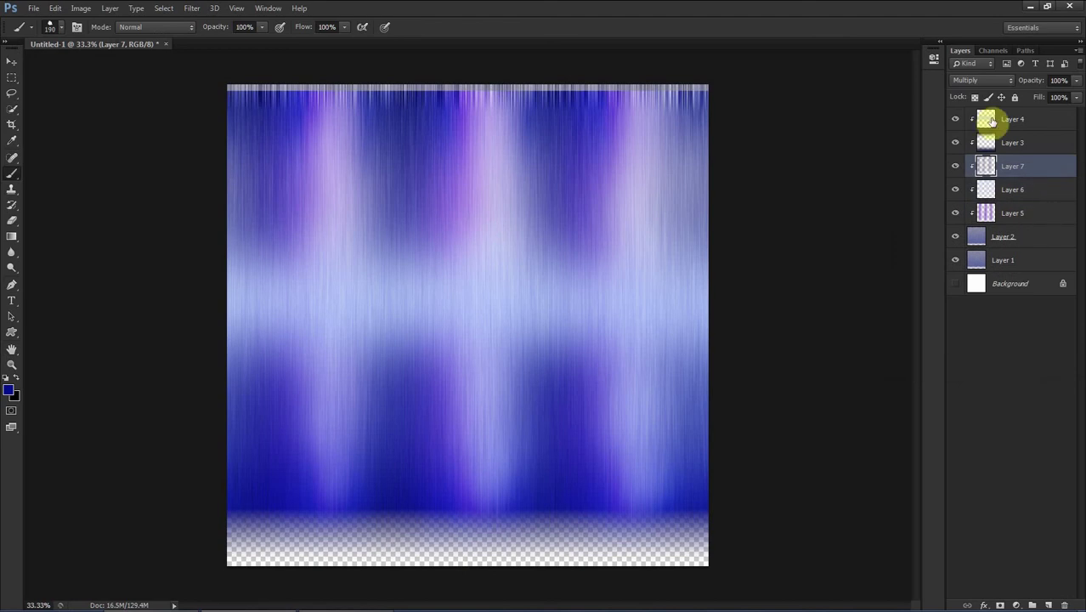
drag(1077, 91, 1043, 97)
click(799, 386)
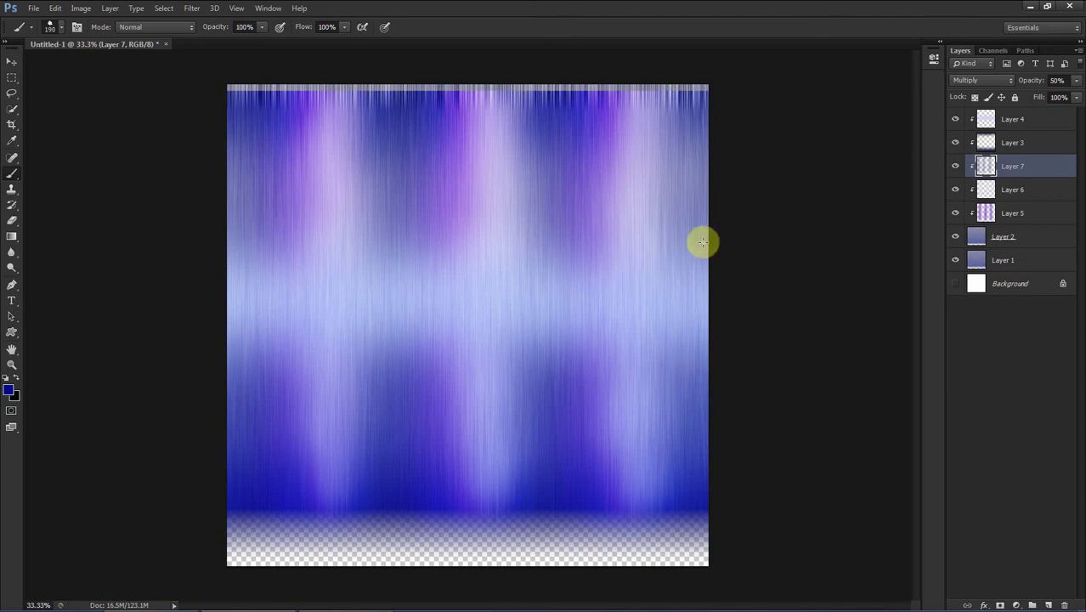
Duplicate the full canvas of Layer 1 into a new Layer 8.
click(1017, 238)
click(1011, 260)
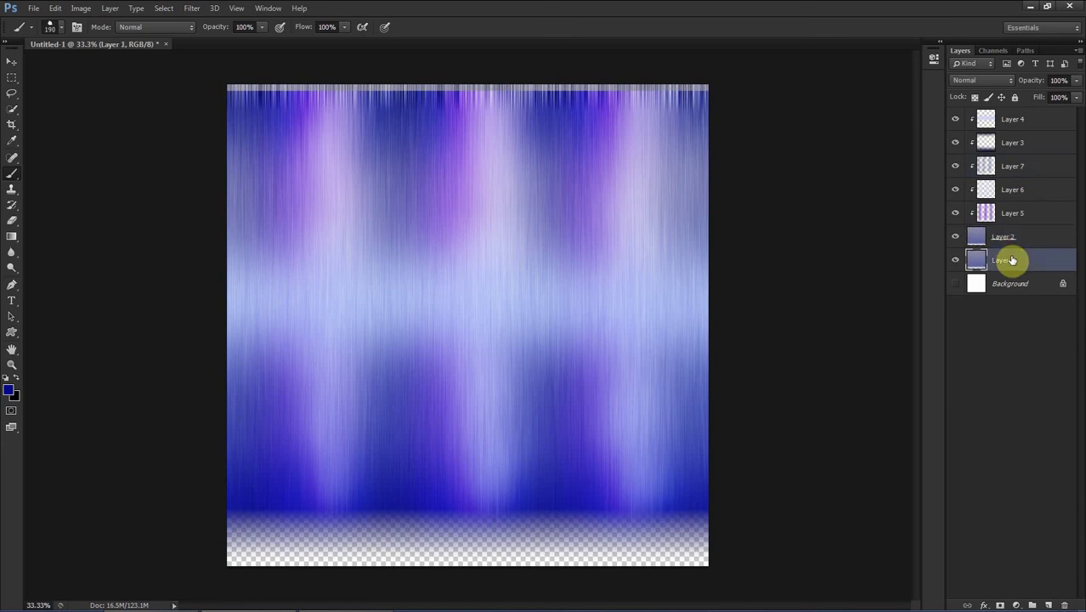
key(ctrl+a)
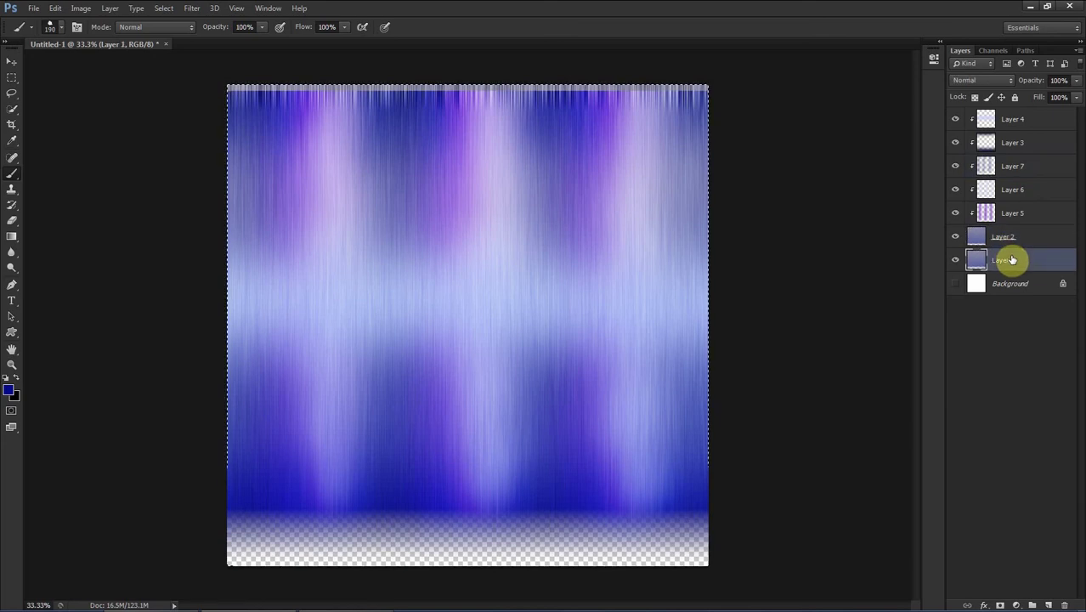
key(ctrl+j)
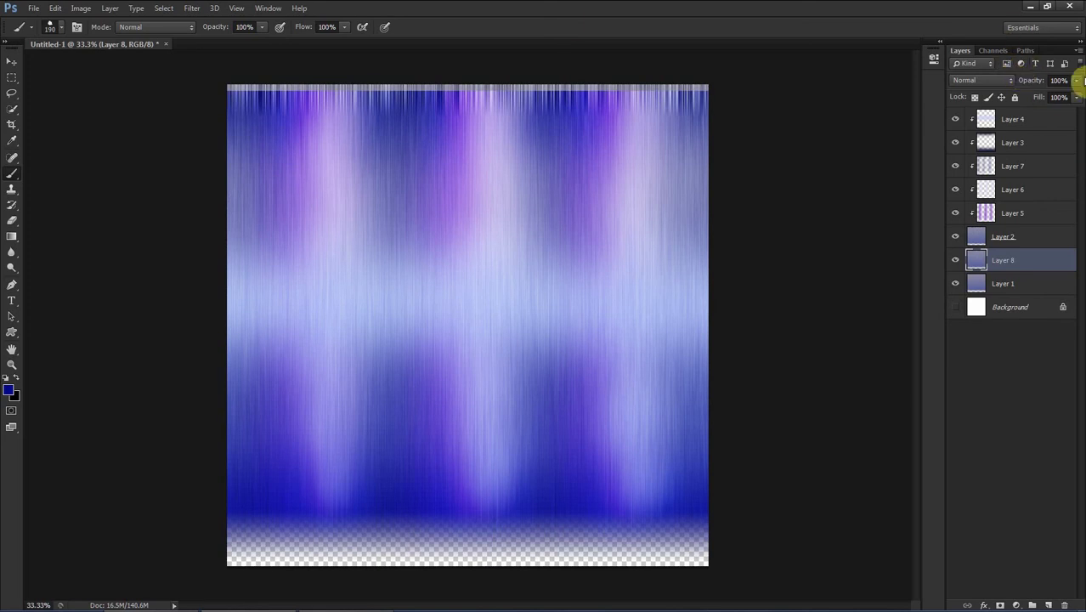
Try Lighten and Color Dodge blend modes on Layer 8.
click(987, 80)
click(986, 214)
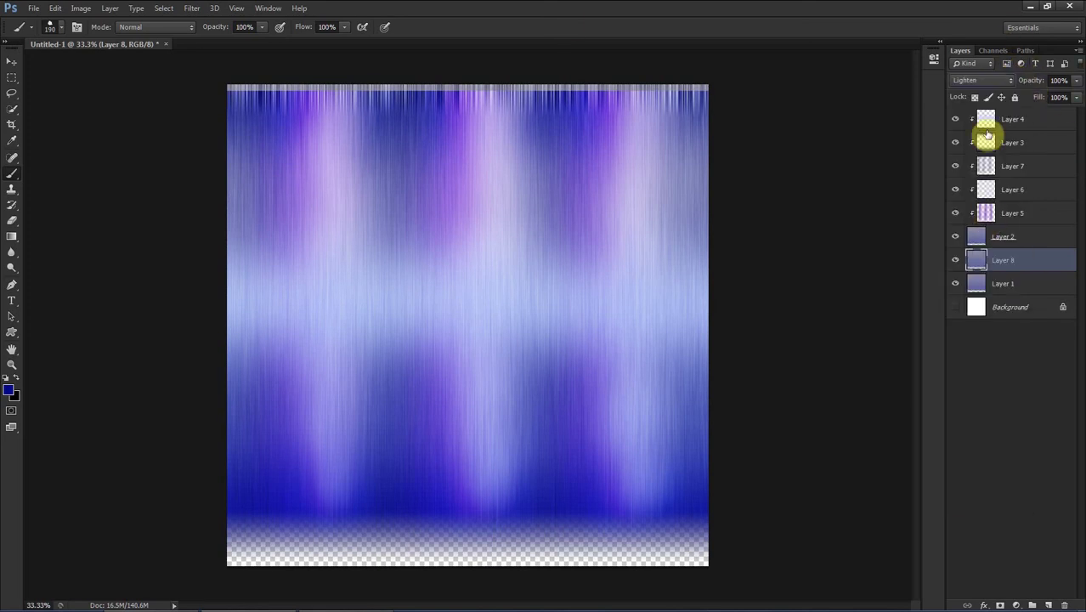
click(985, 80)
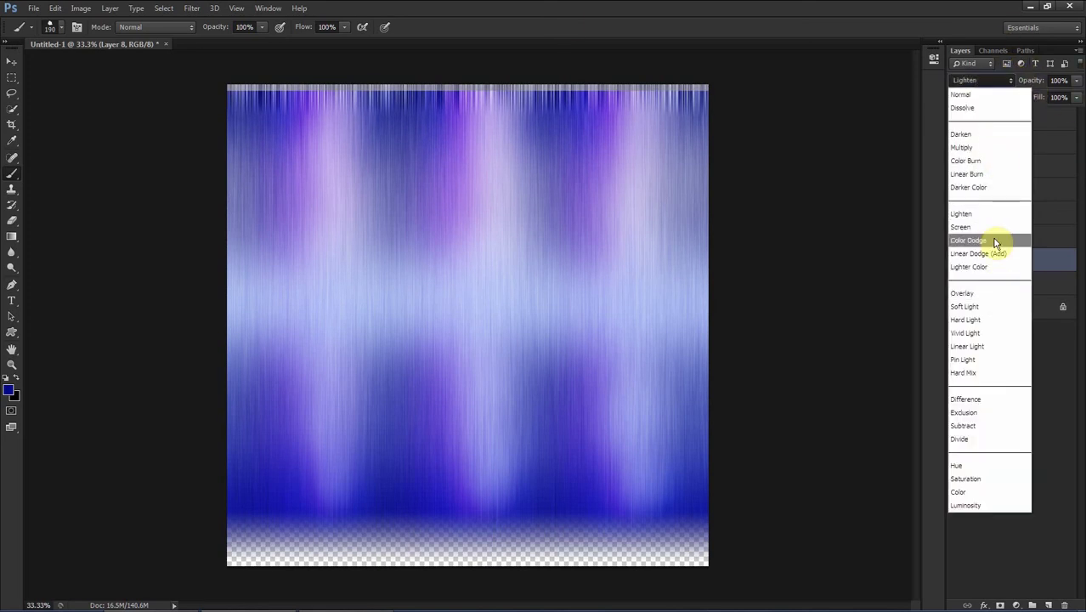
click(994, 242)
click(977, 80)
click(1078, 51)
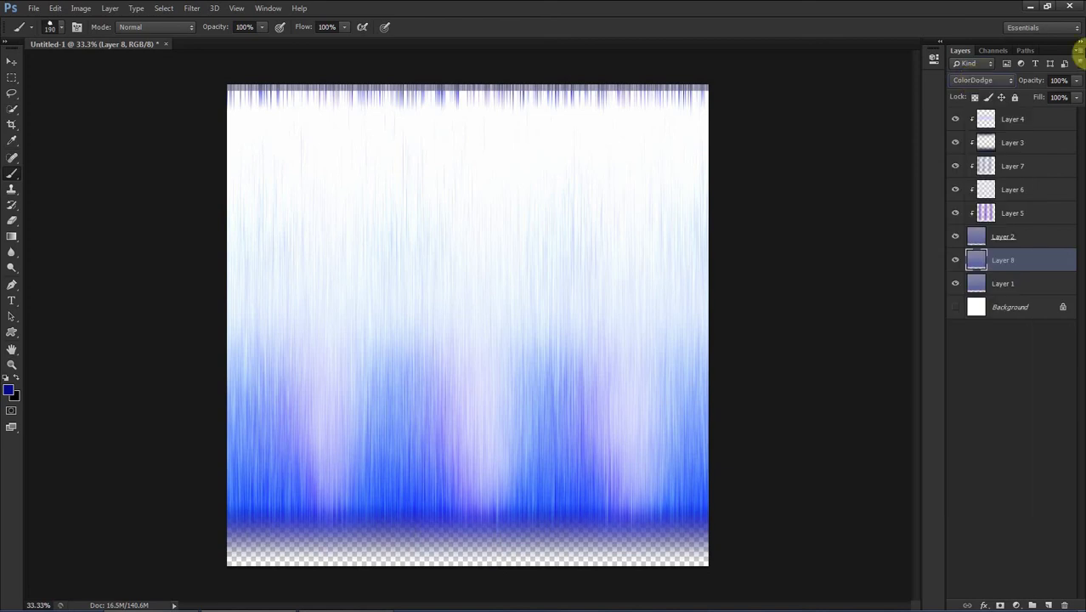
Switch Layer 8 to Overlay blending, lowering its opacity to 42% then raising it again.
click(1076, 80)
drag(1072, 96, 1042, 97)
click(985, 82)
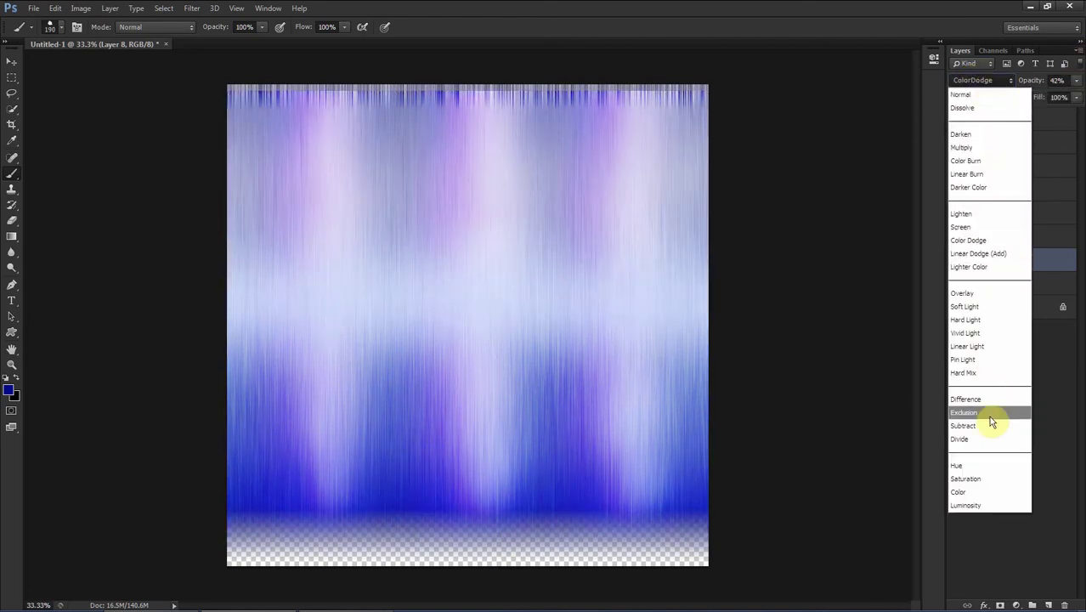
click(985, 296)
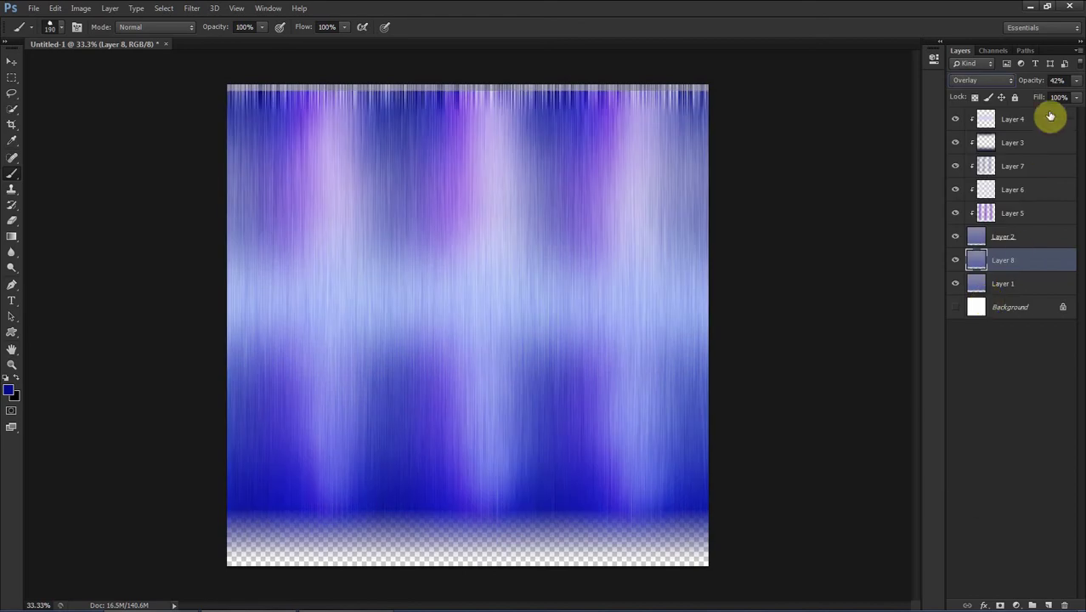
click(1076, 80)
mouse_move(1060, 99)
mouse_down()
mouse_move(1082, 96)
mouse_move(1072, 96)
mouse_up()
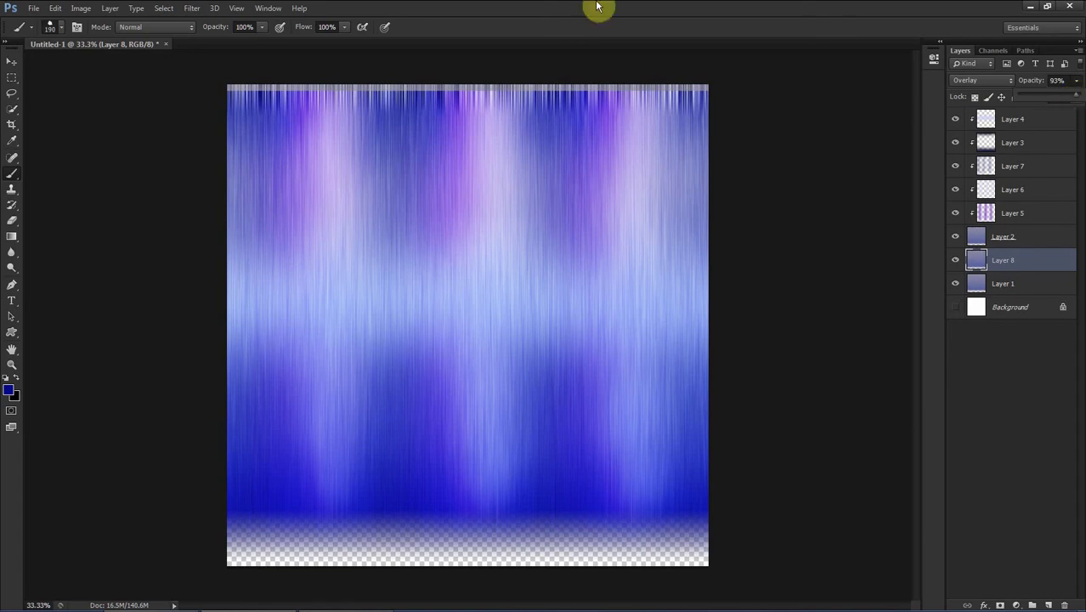
Settle Layer 8 at 93% opacity and apply Brightness/Contrast with Brightness 11, Contrast 67.
click(81, 8)
mouse_move(130, 47)
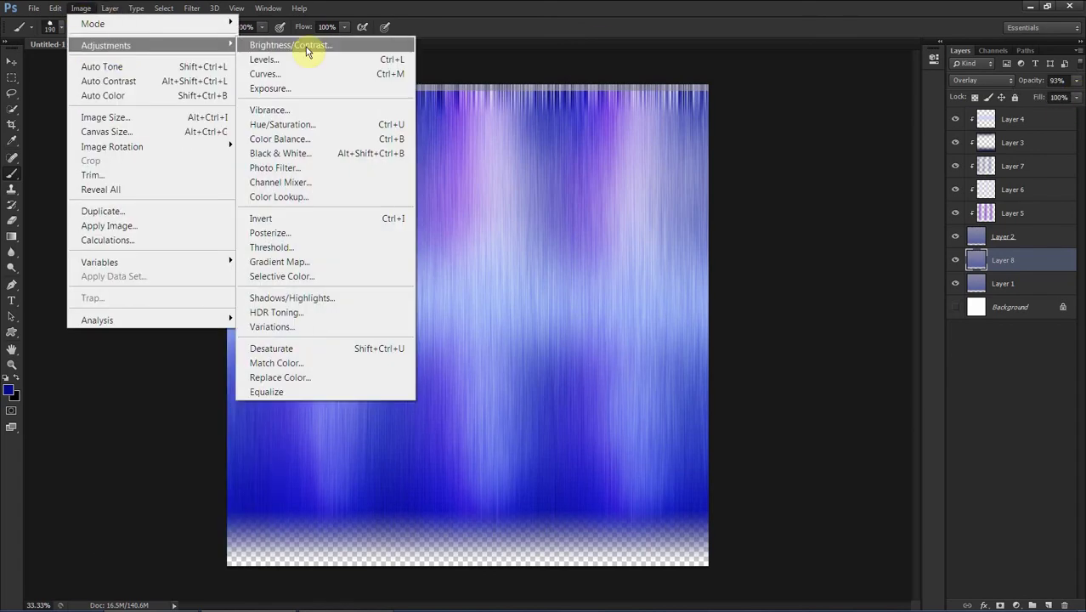
click(305, 46)
drag(520, 165, 649, 194)
drag(686, 226, 698, 226)
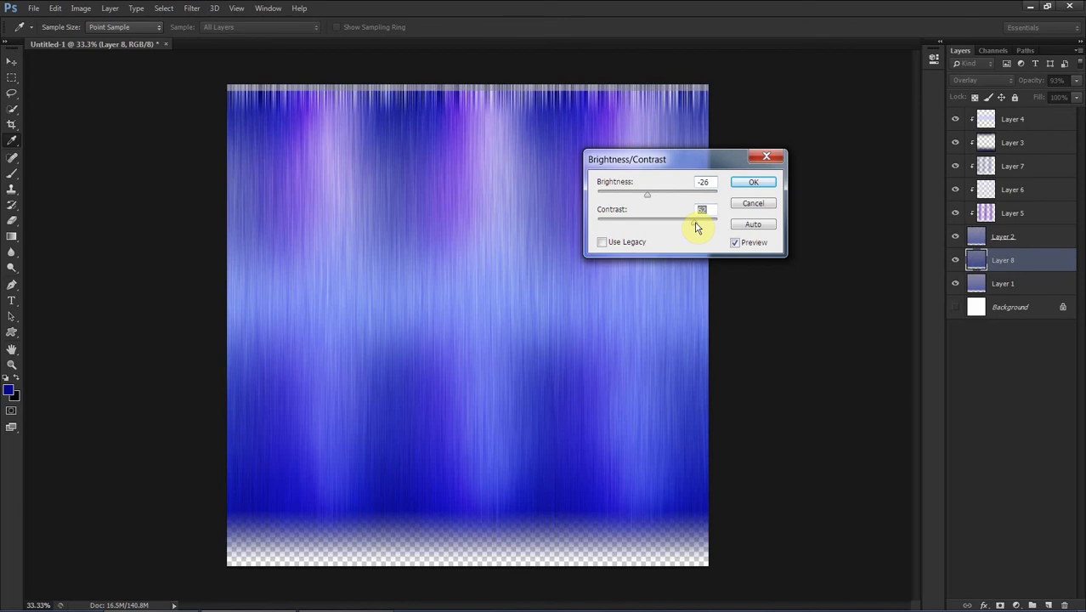
drag(649, 194, 660, 195)
click(761, 183)
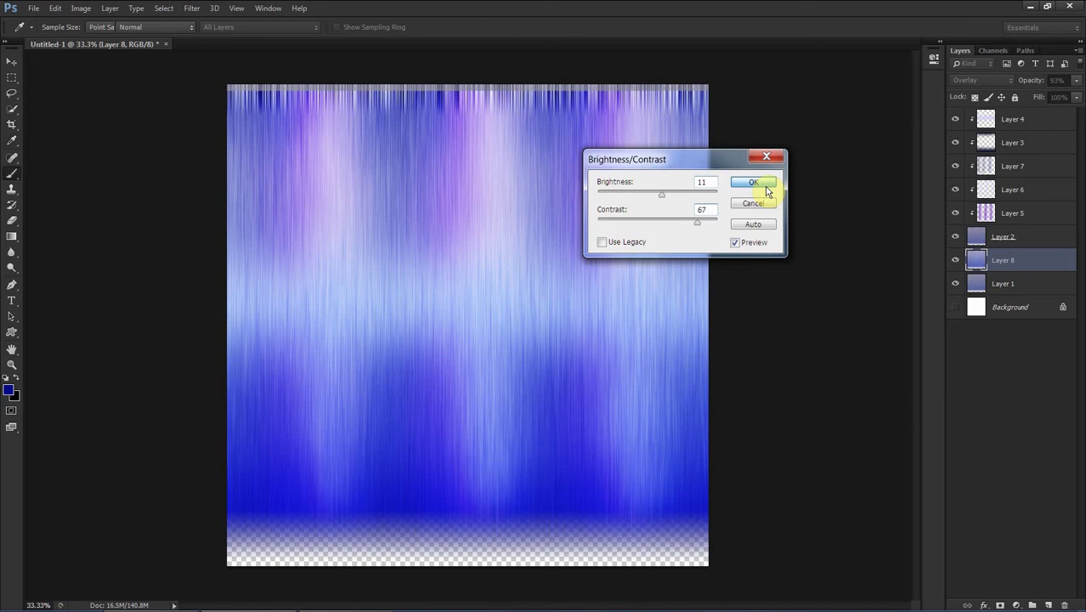